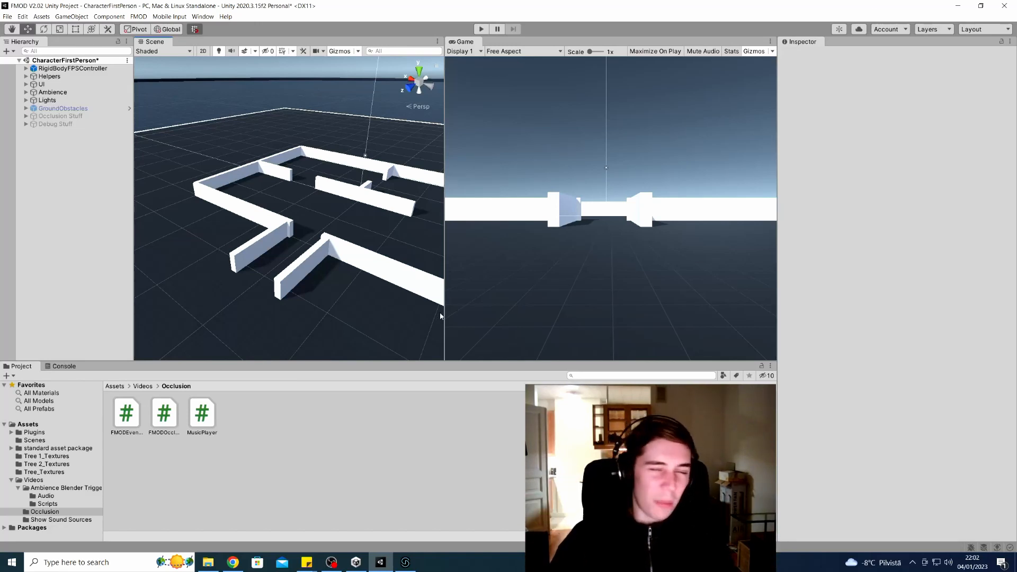
Open the TriggerBoxAudioBlender.cs source from the FMOD & Unity page and scroll through the script
left_click(233, 562)
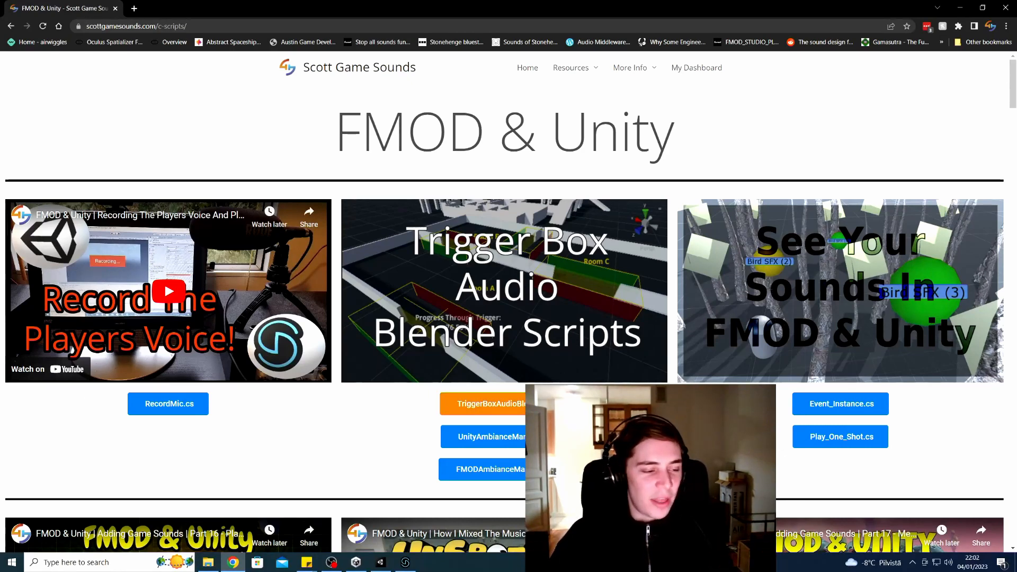
left_click(546, 404)
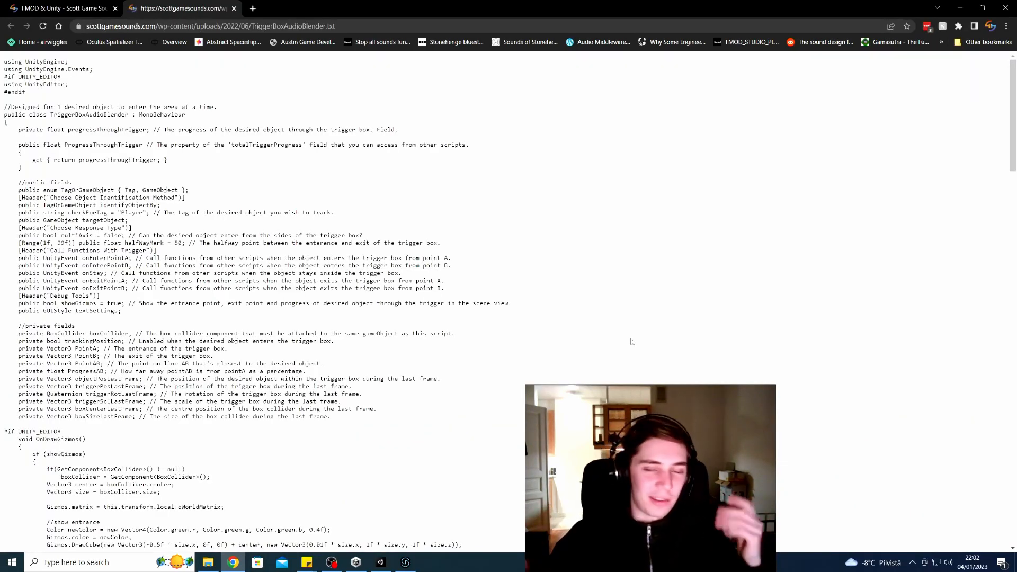
scroll(544, 370, "down", 3)
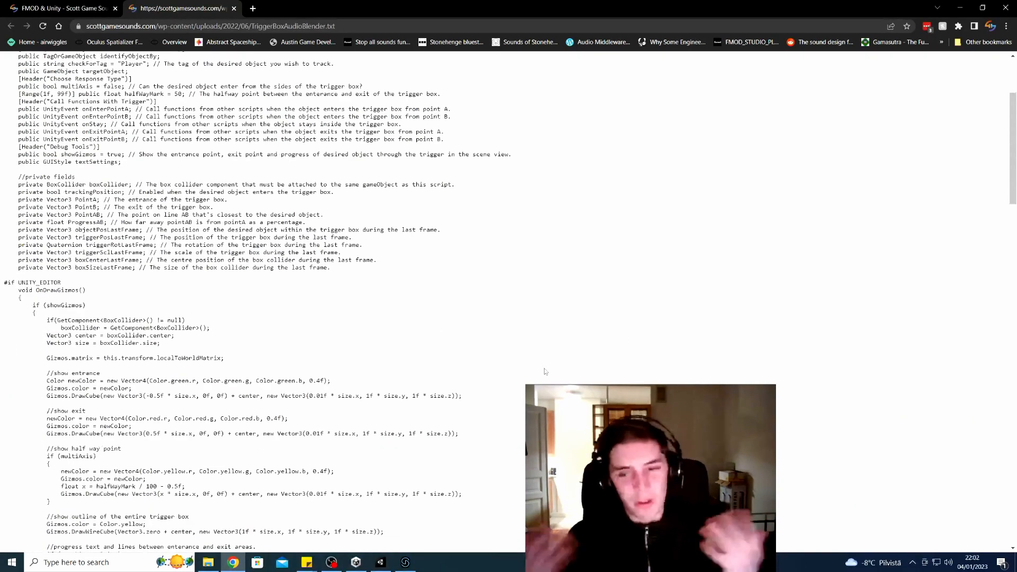
scroll(538, 369, "down", 5)
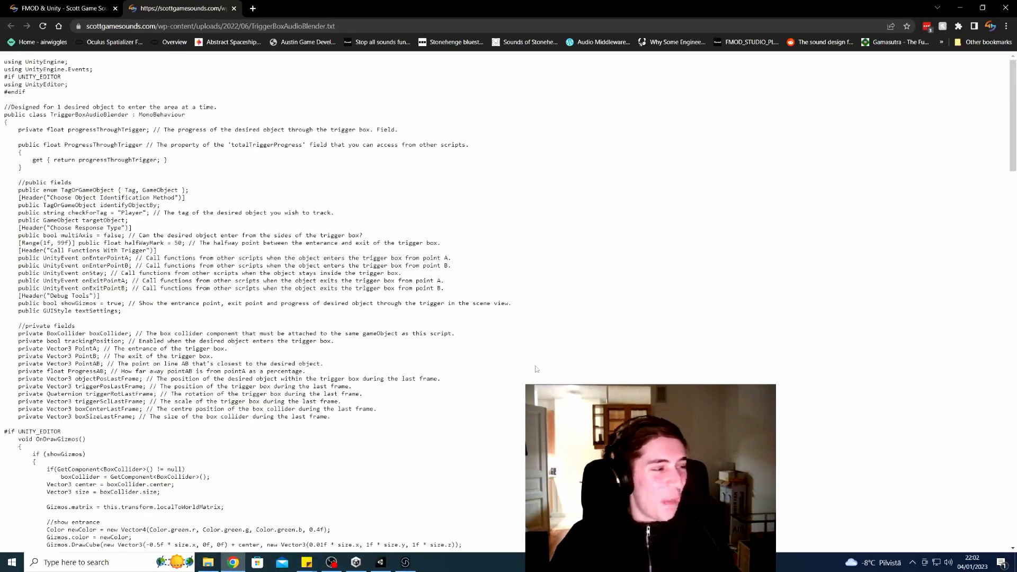
scroll(535, 369, "down", 1)
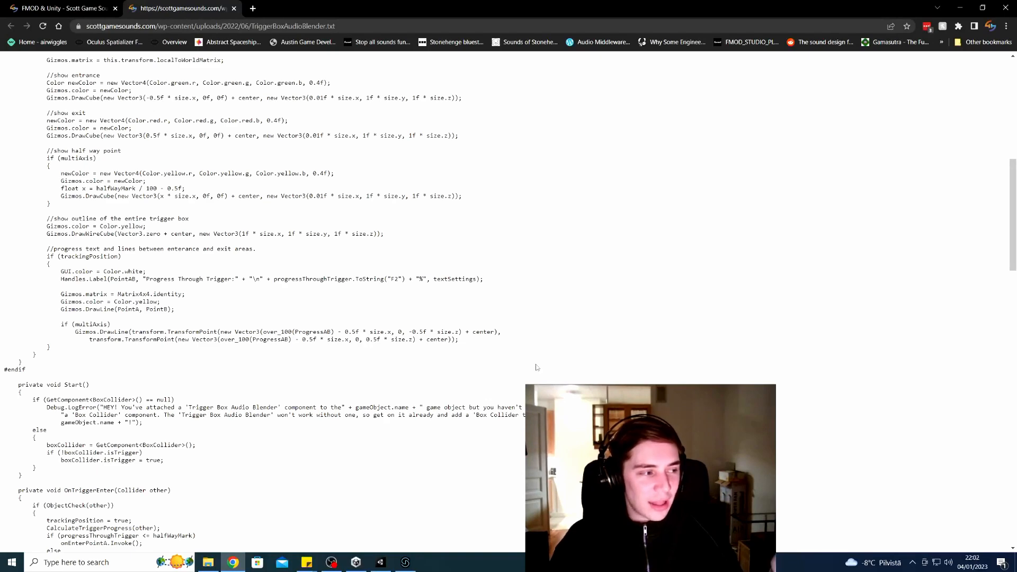
scroll(535, 367, "up", 9)
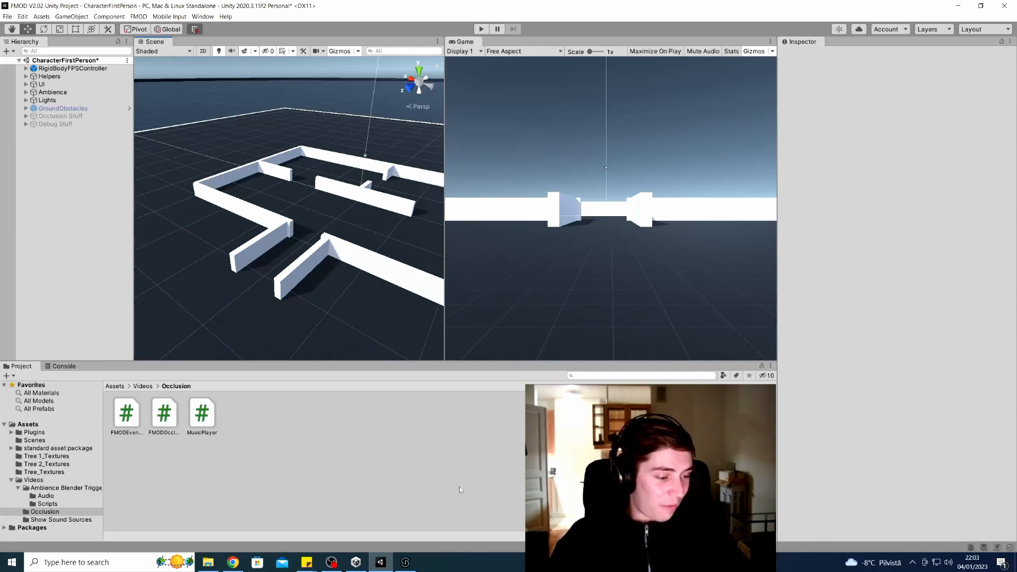
Bring up FMOD Studio and audition the Outside ambience event
mouse_move(412, 560)
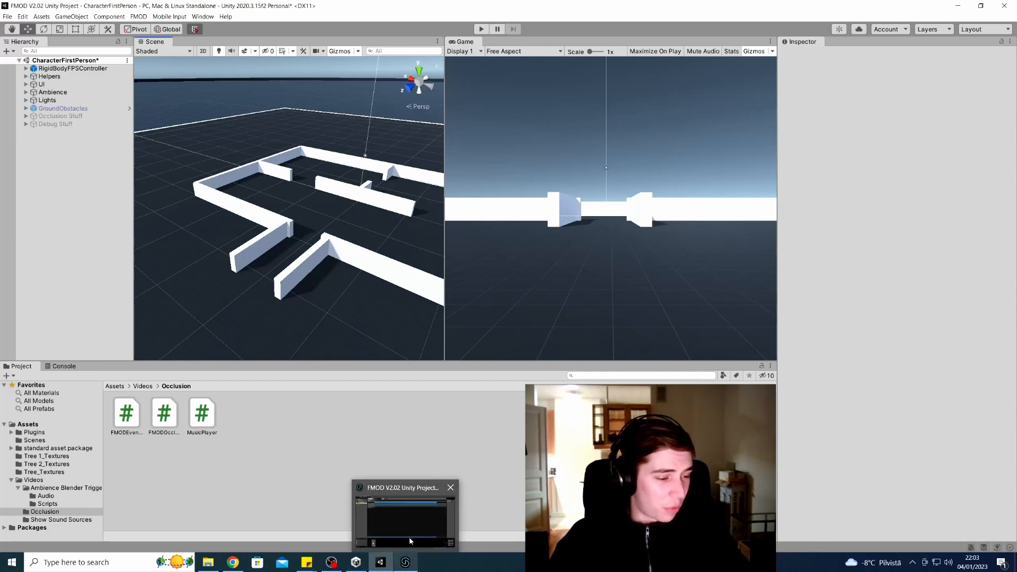
left_click(409, 535)
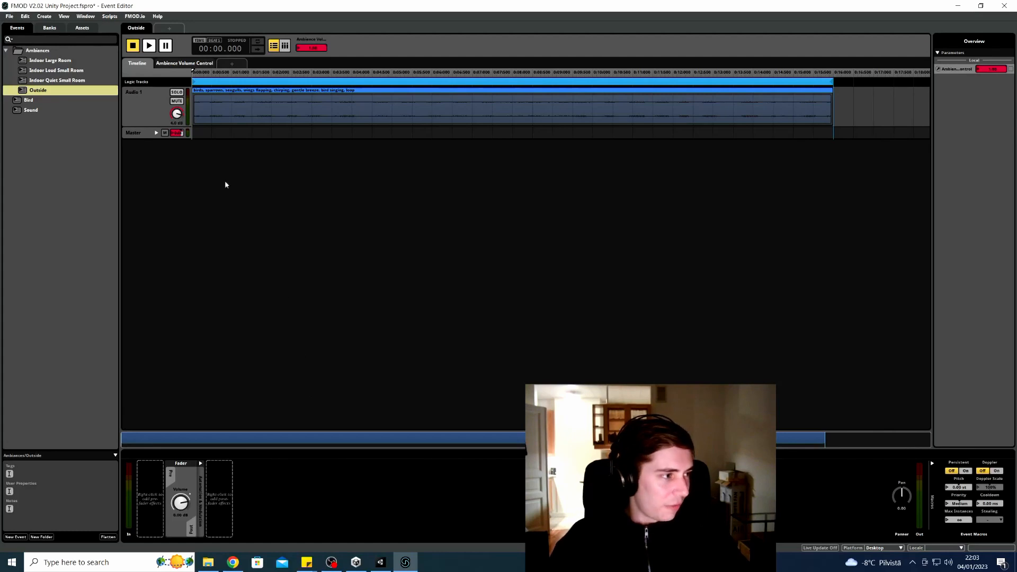
left_click(75, 62)
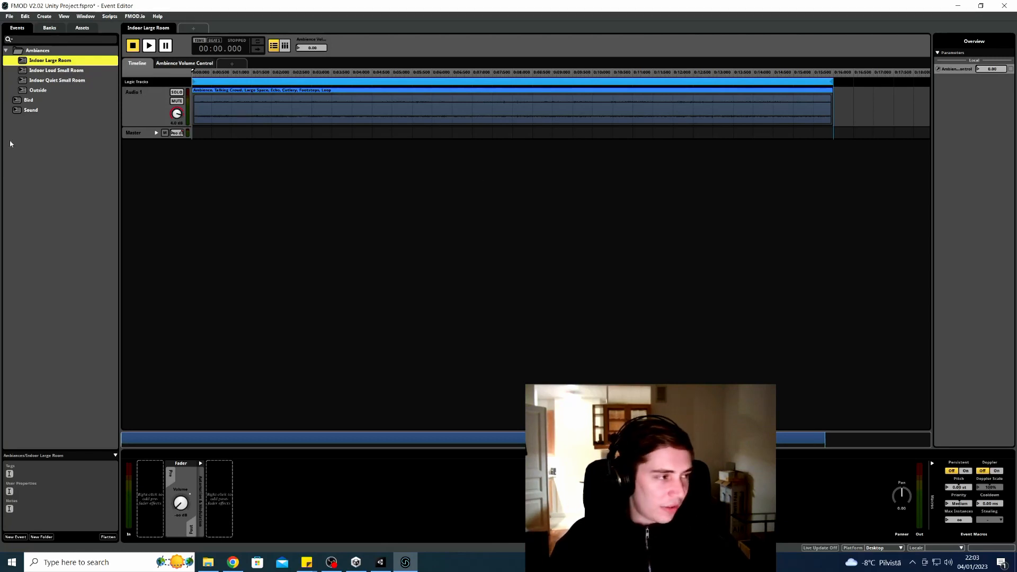
left_click(39, 90)
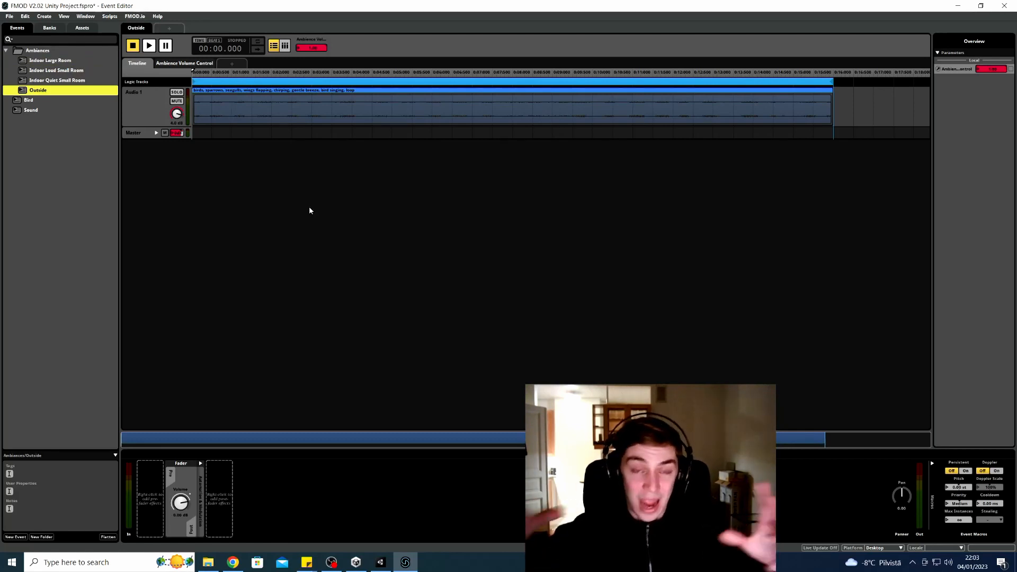
left_click(150, 47)
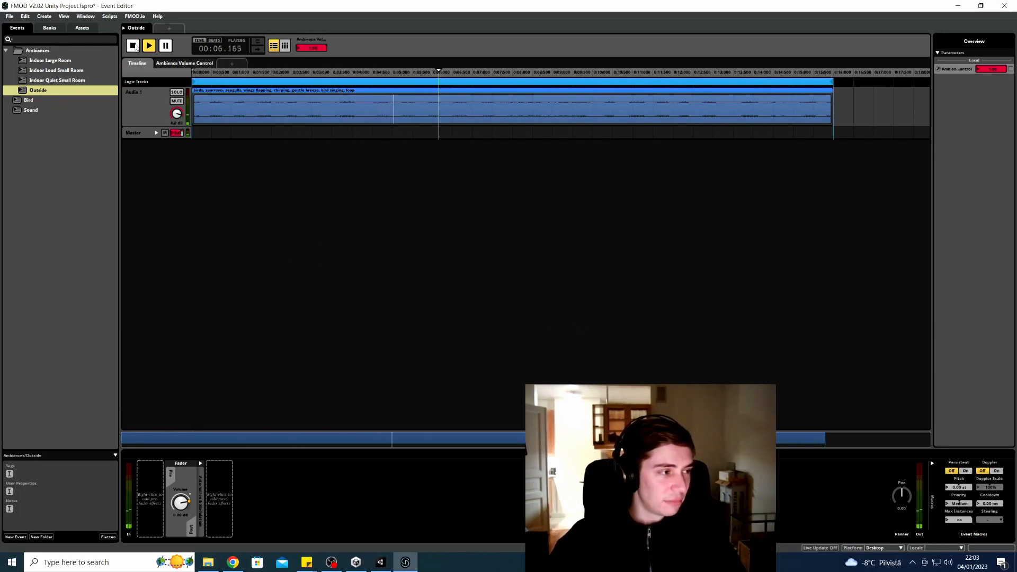
left_click(133, 45)
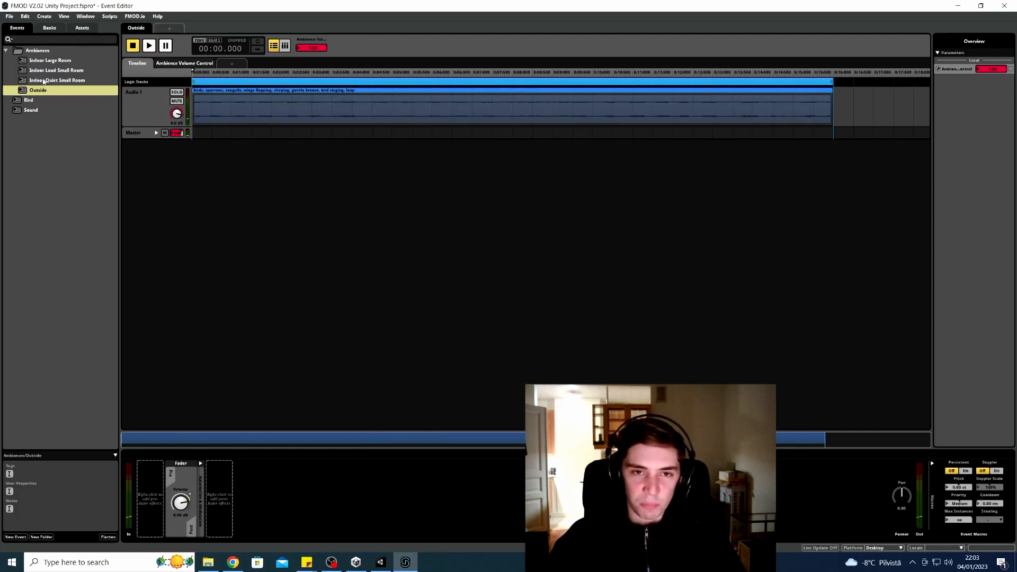
Audition Indoor Quiet Small Room, then return to Outside and select its Audio 1 track
left_click(56, 80)
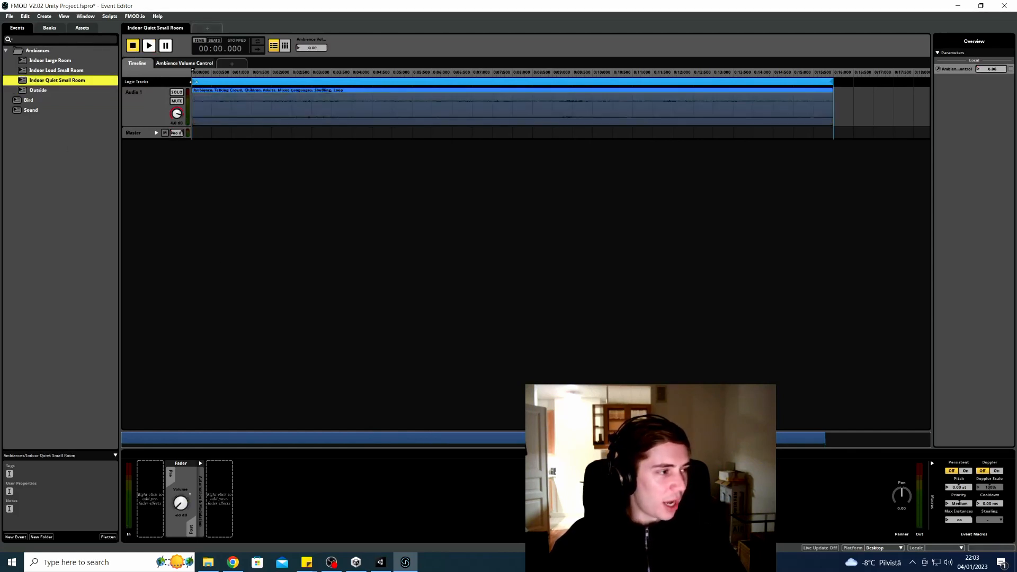
left_click(149, 46)
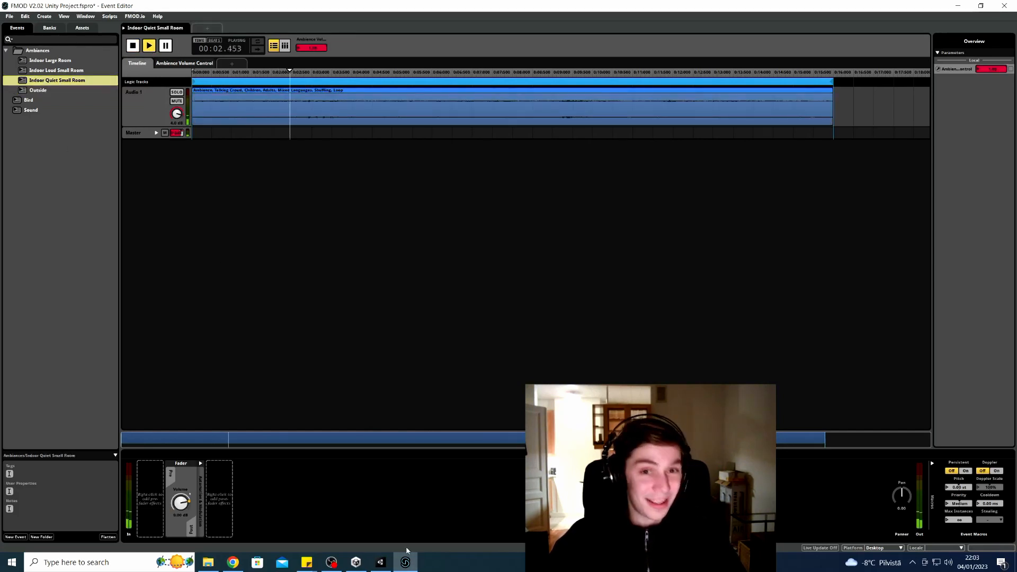
left_click(133, 46)
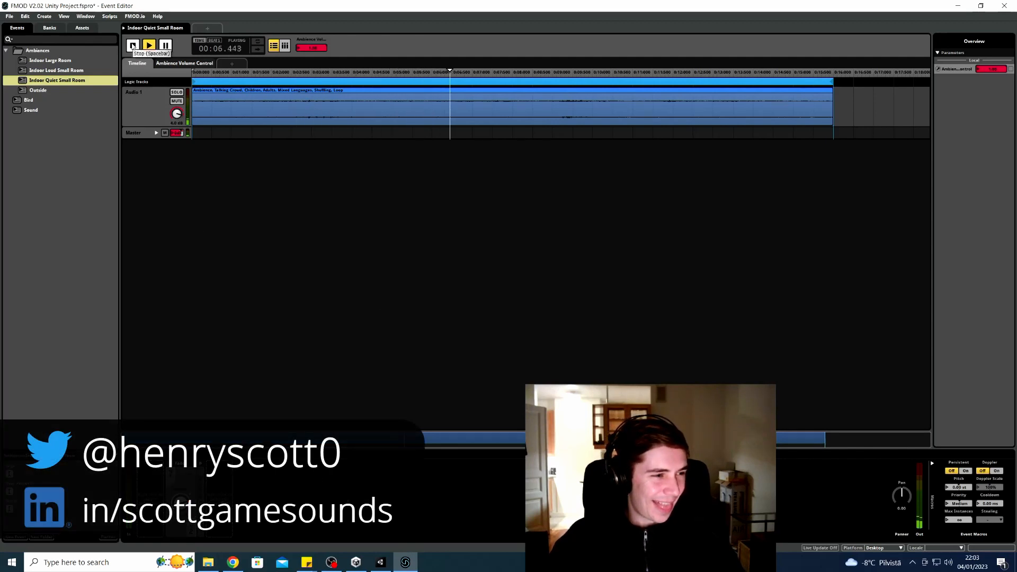
key("Up")
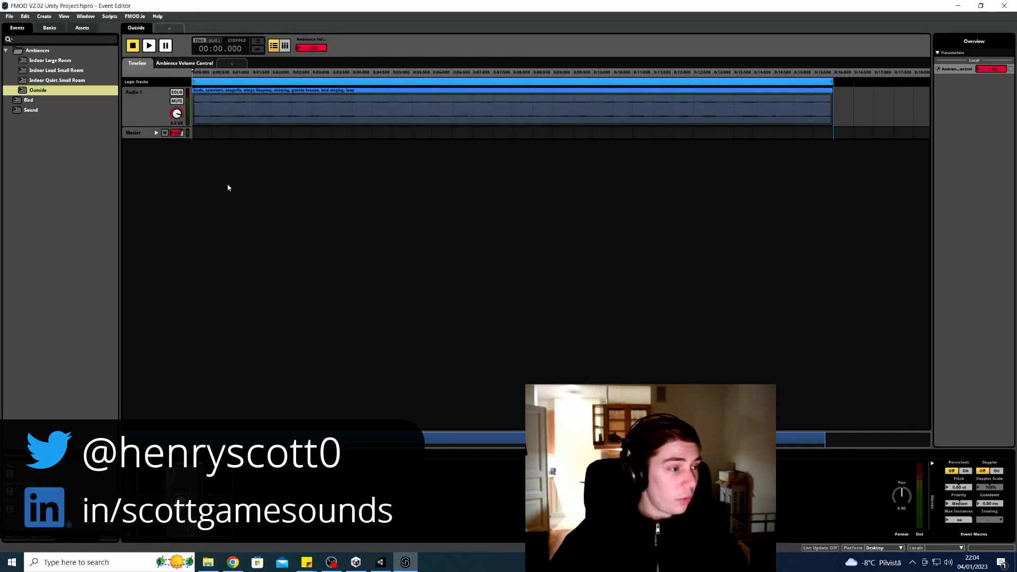
left_click(138, 116)
Enlarge the Audio 1 track and select the Outside ambience clip
left_click_drag(152, 124, 155, 212)
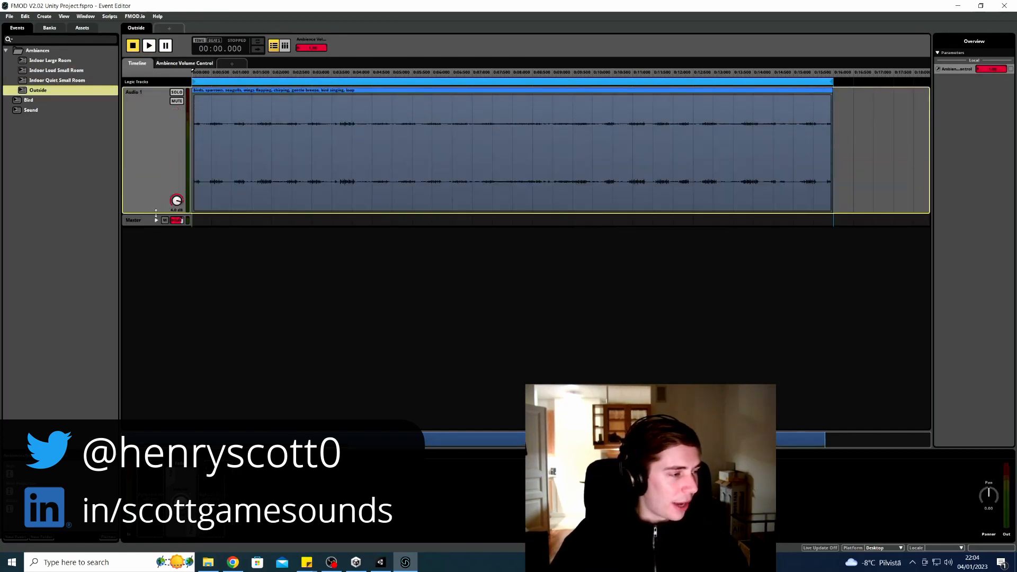
left_click(617, 129)
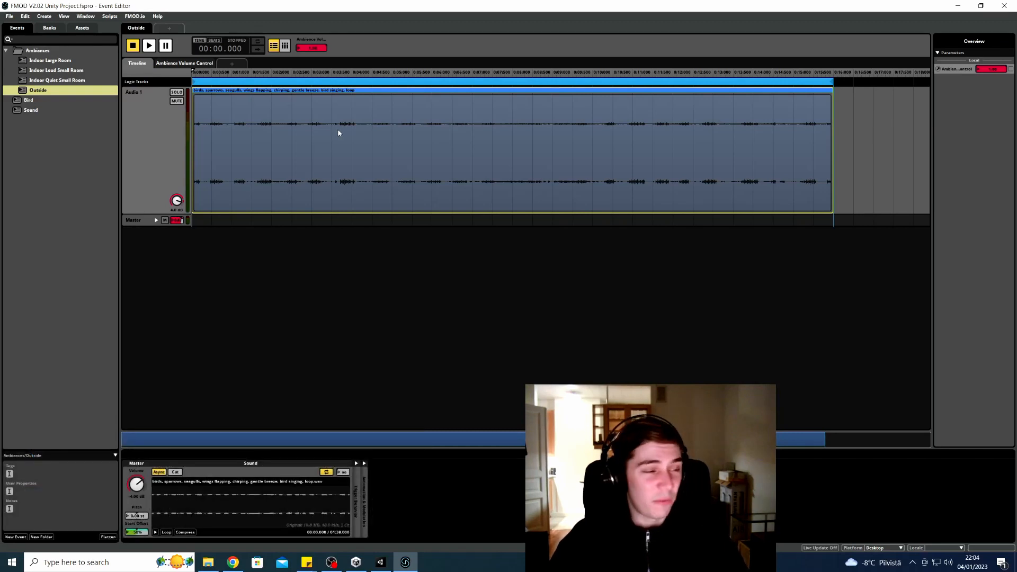
left_click(236, 82)
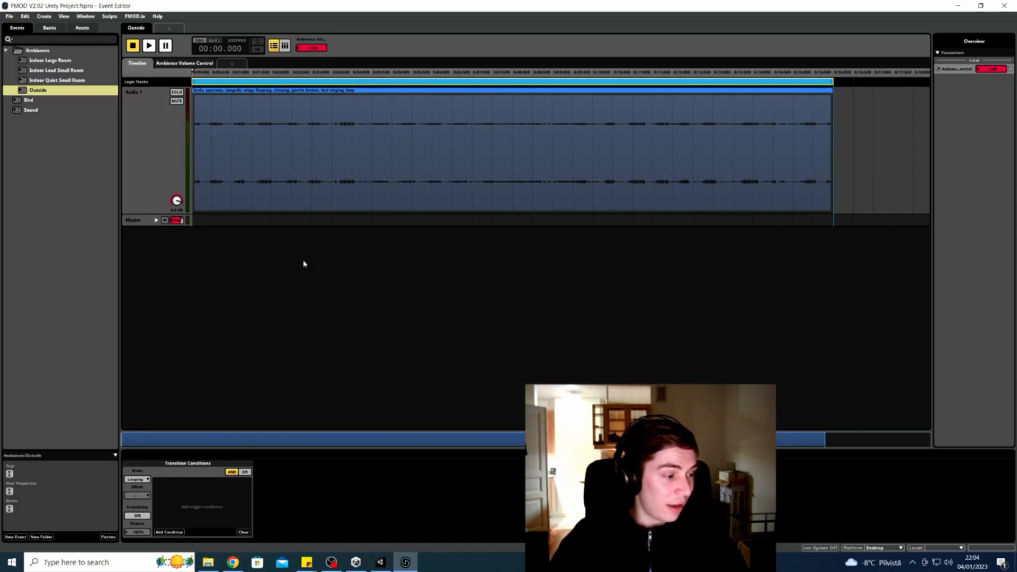
left_click(143, 205)
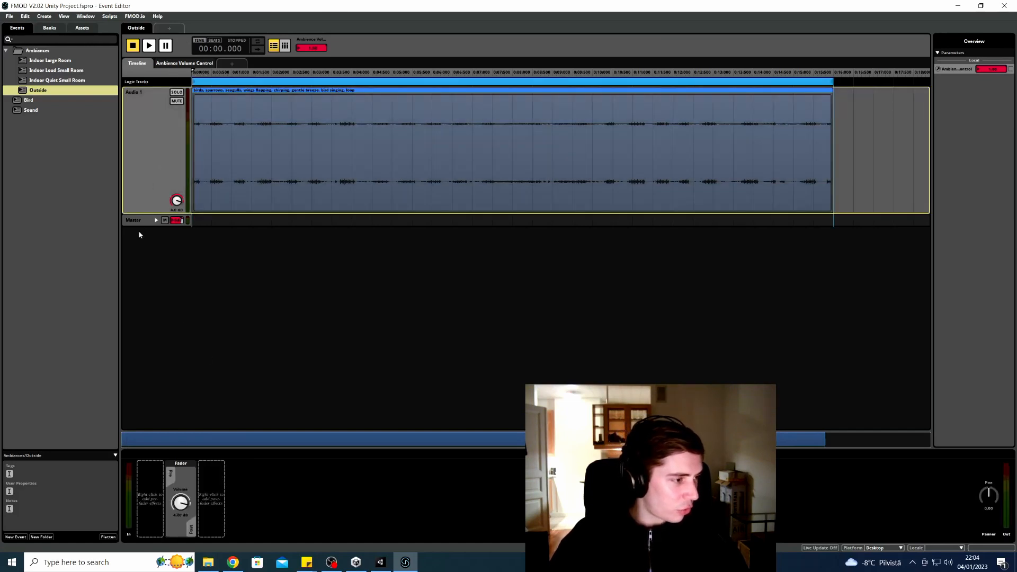
left_click(223, 153)
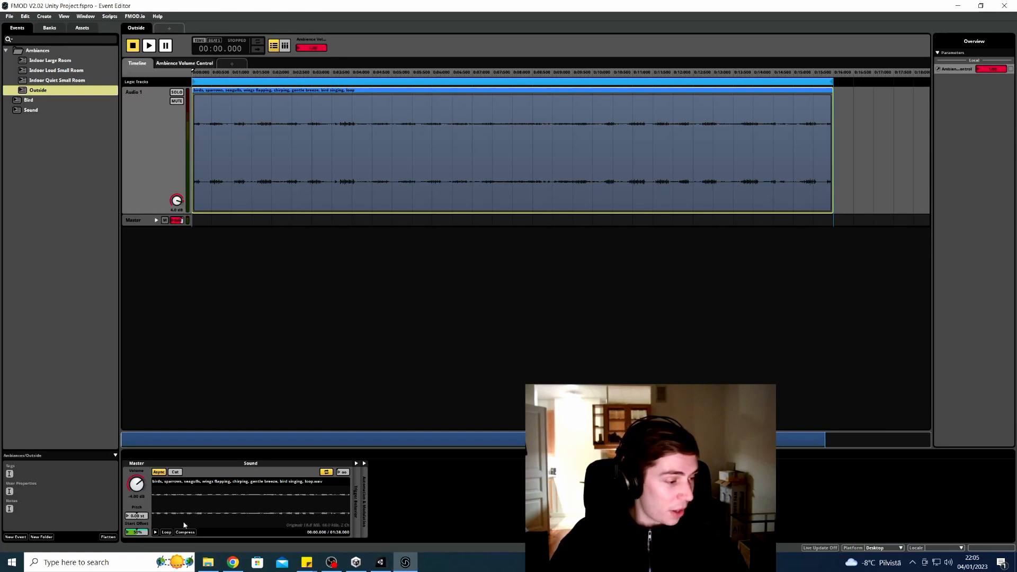
Add random modulation to the clip's Start Offset and set it to 71%
right_click(140, 531)
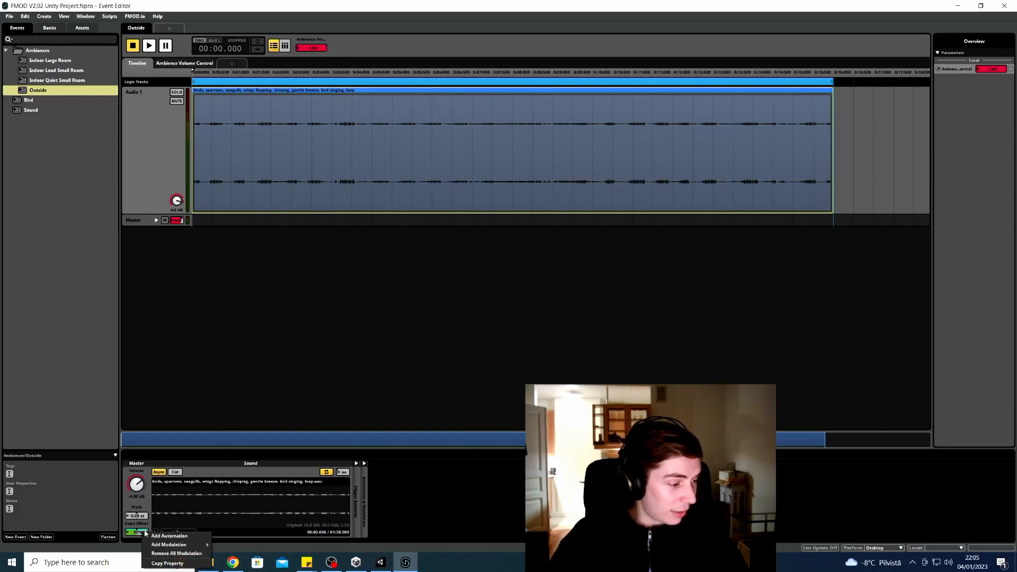
mouse_move(203, 545)
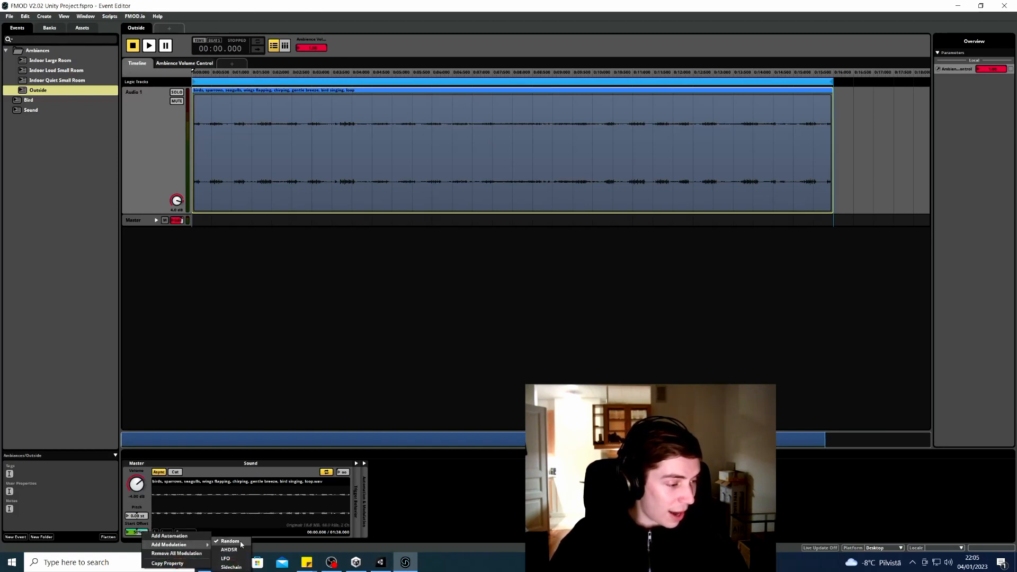
left_click(356, 463)
left_click(356, 463)
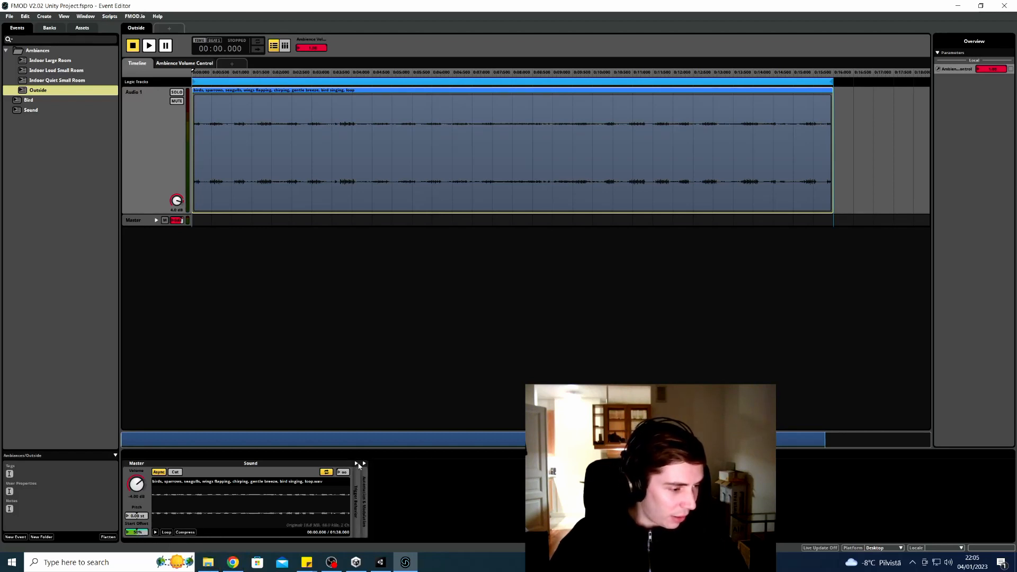
left_click(364, 463)
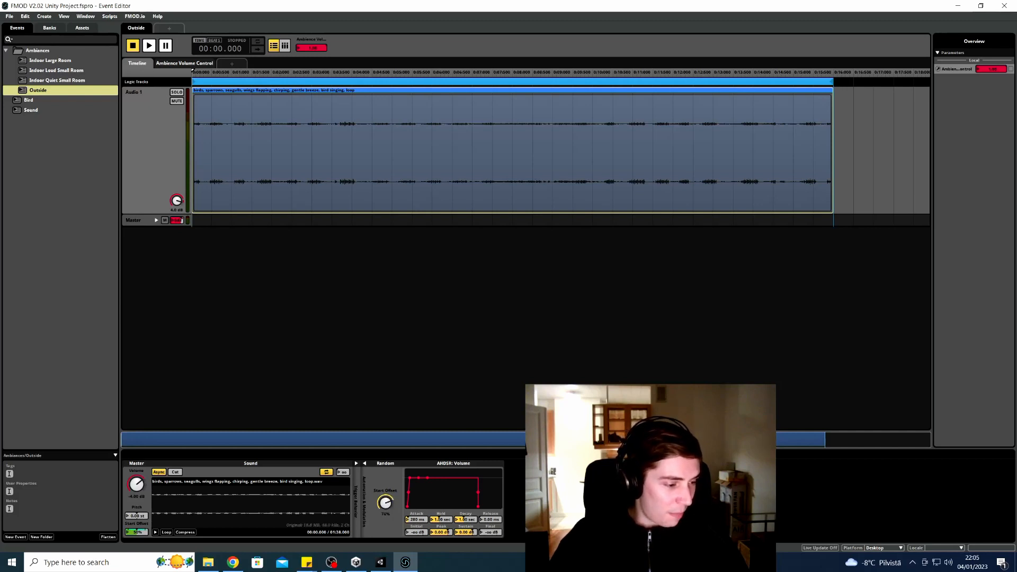
left_click_drag(388, 499, 388, 497)
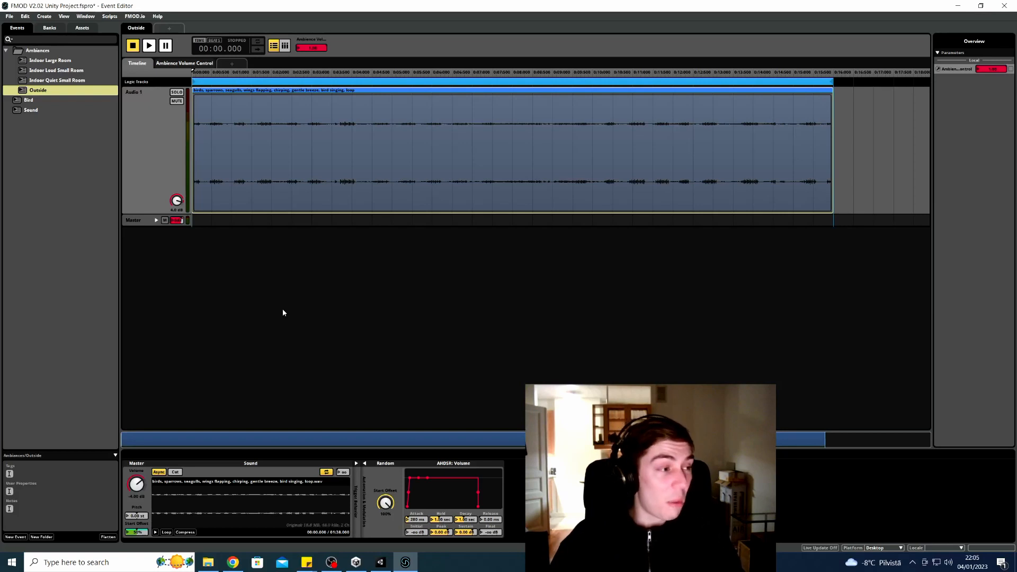
left_click(144, 224)
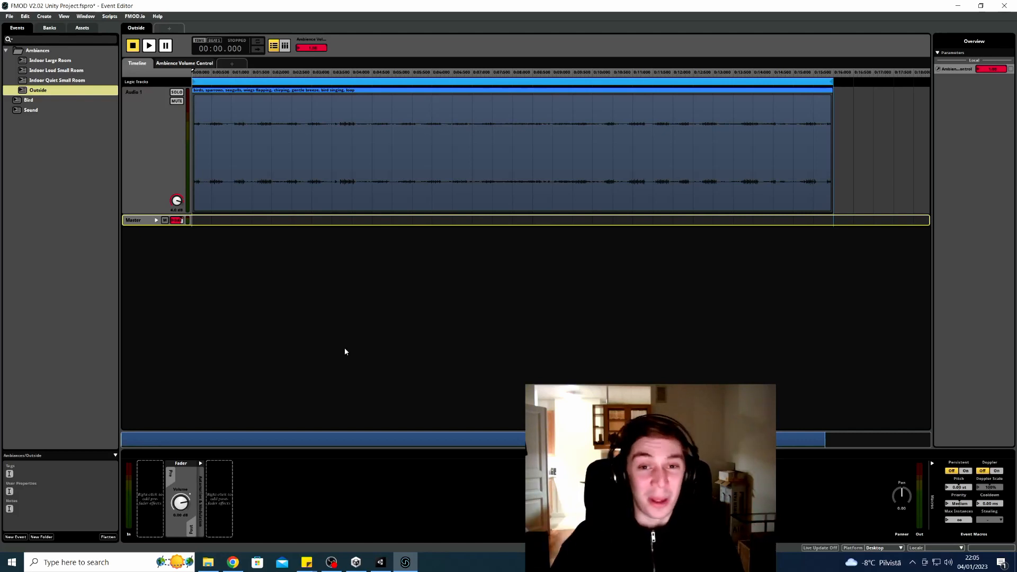
Enlarge the Master track and cancel the Add Parameter dialog without creating a parameter
left_click_drag(159, 225, 164, 294)
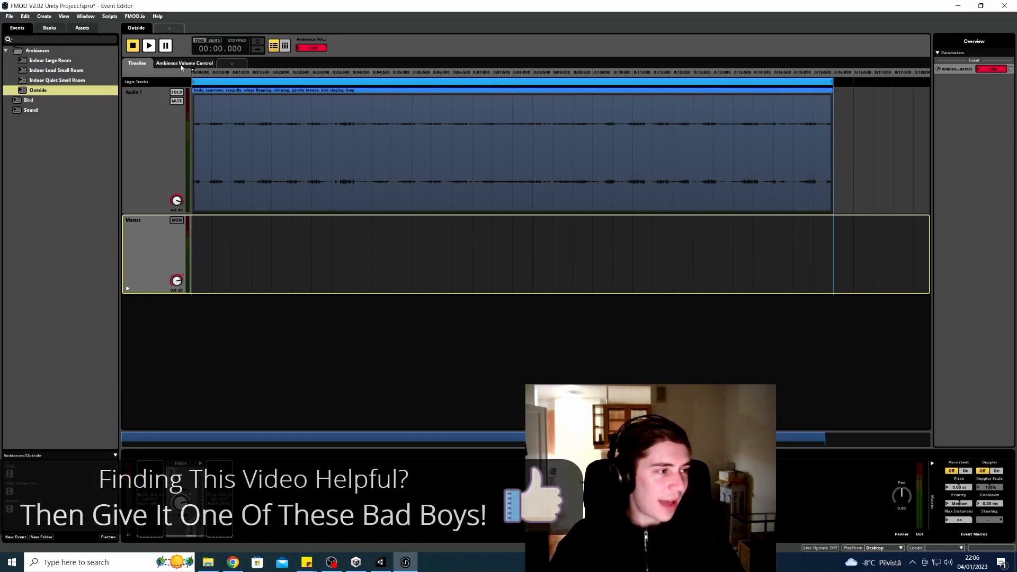
left_click(236, 64)
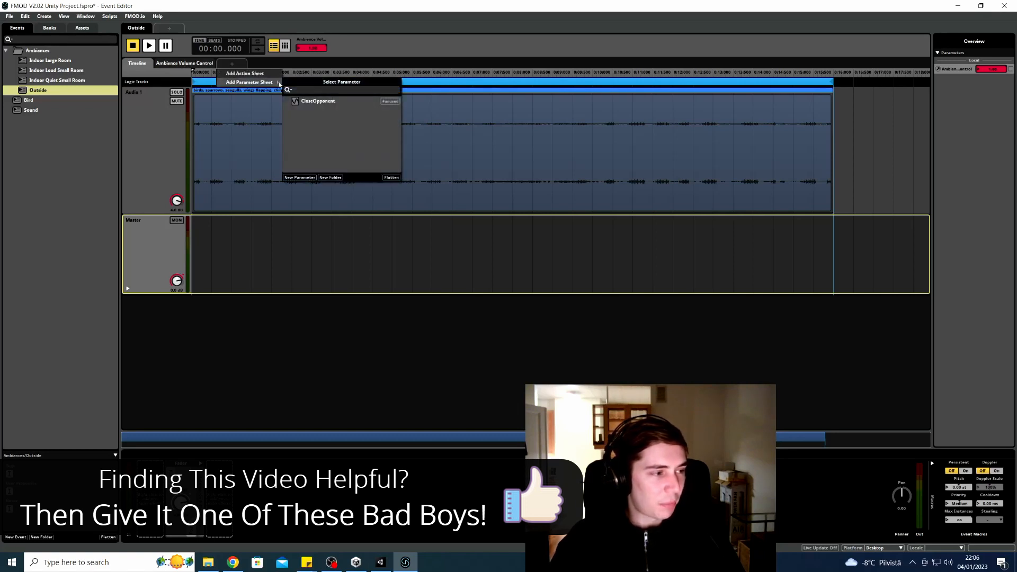
left_click(300, 177)
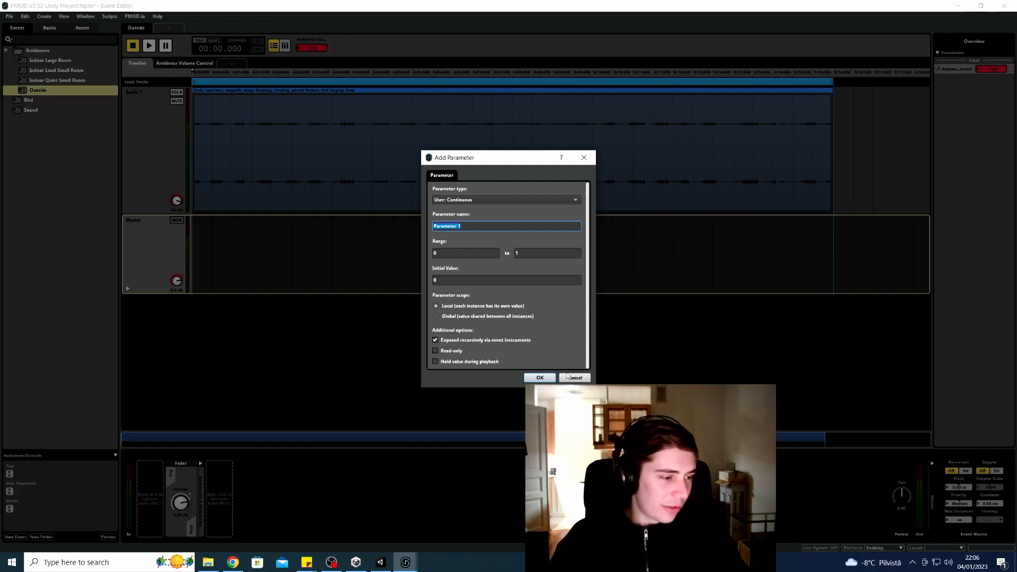
left_click(575, 378)
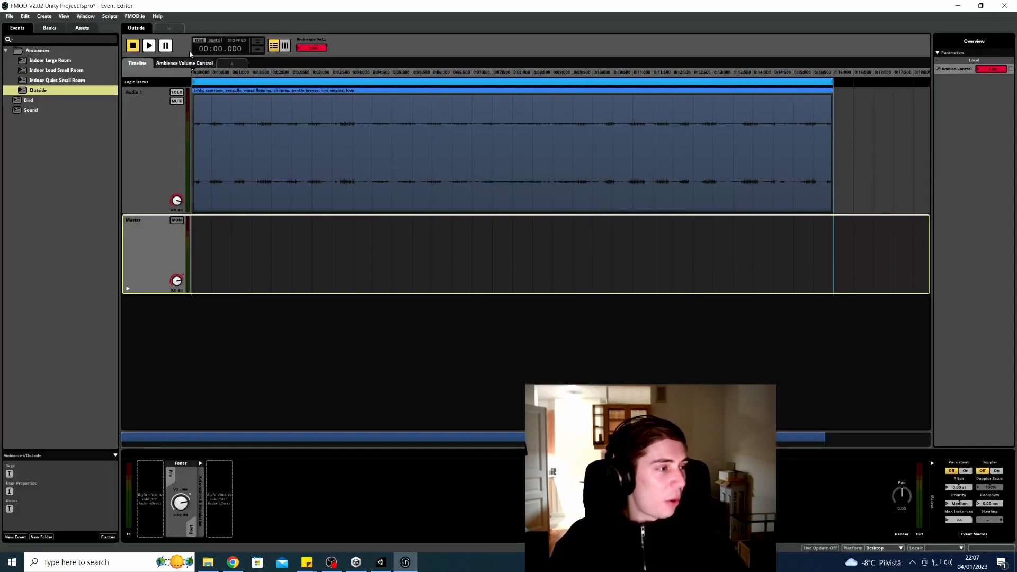
Add master volume automation on the Ambience Volume Control sheet and enlarge its lane
left_click(176, 65)
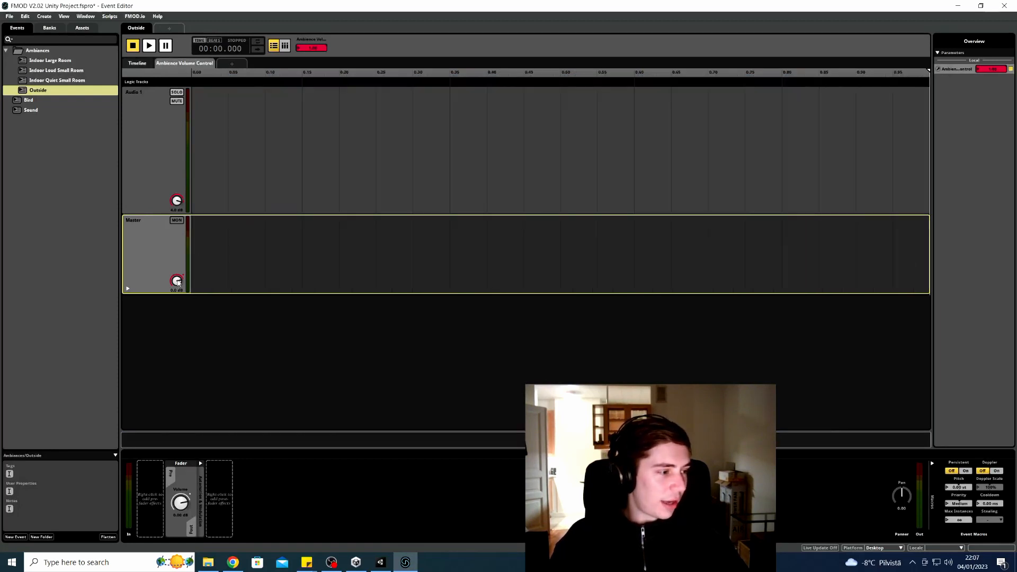
right_click(179, 282)
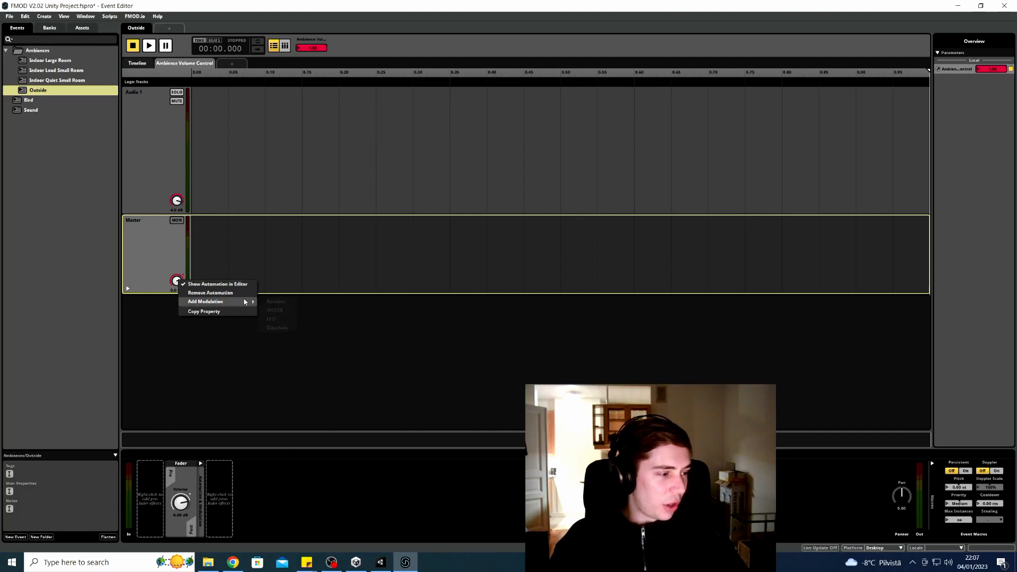
left_click(252, 285)
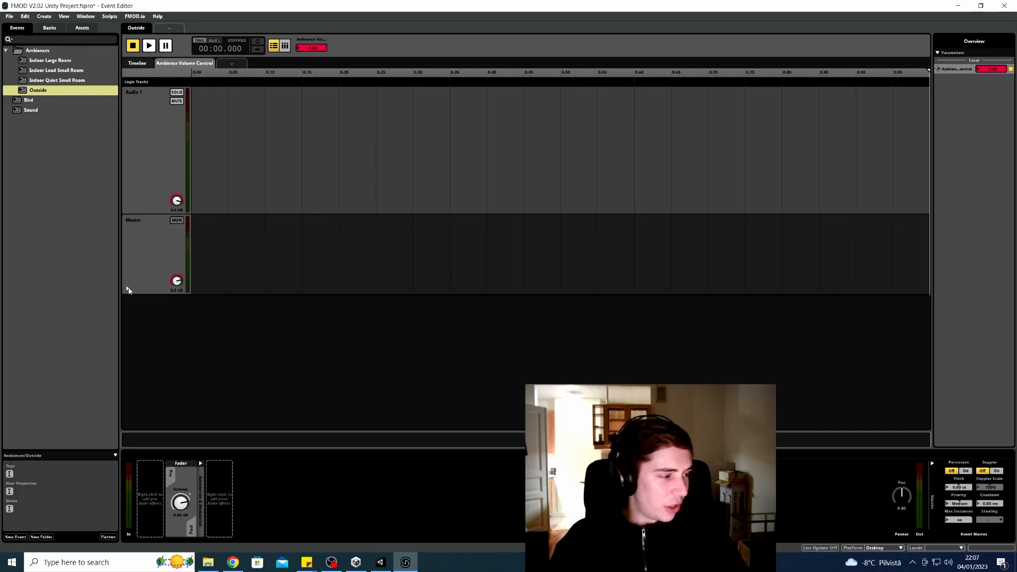
left_click(128, 288)
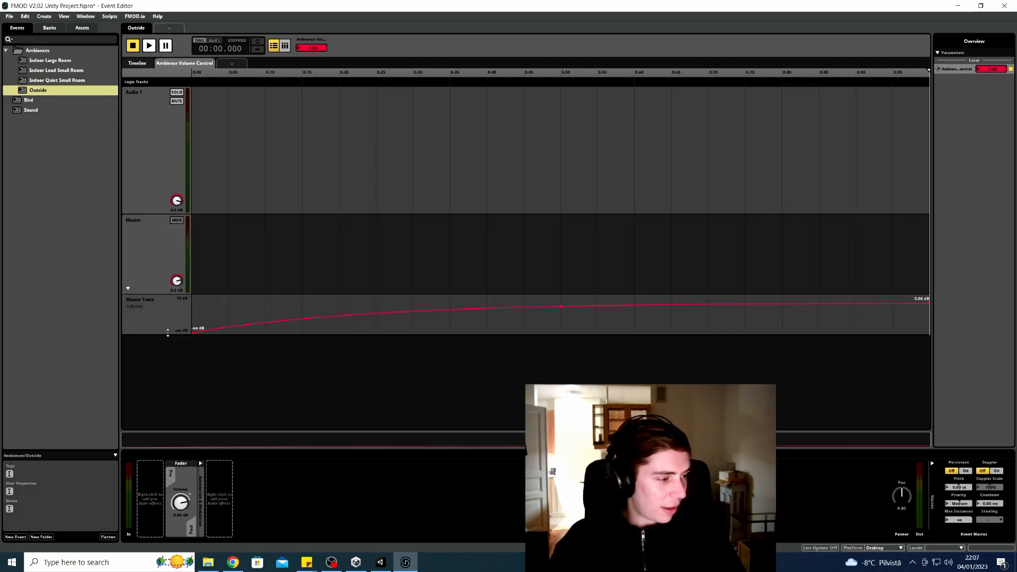
left_click_drag(168, 335, 178, 391)
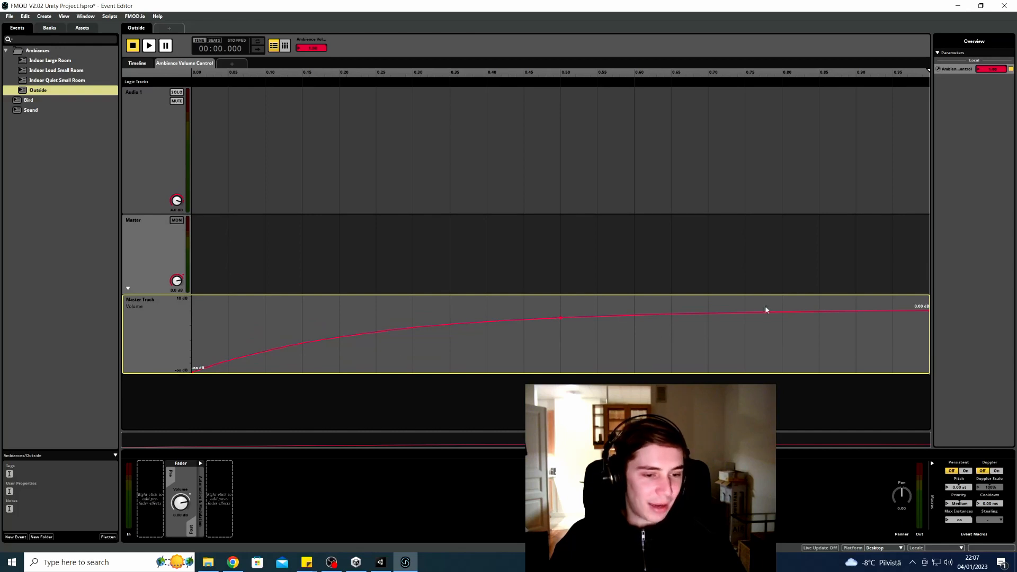
Scrub Ambience Volume down to 0.01 and back to 0.40, then view Indoor Quiet Small Room
mouse_move(316, 47)
left_mouse_down()
mouse_move(316, 72)
mouse_move(317, 47)
left_mouse_up()
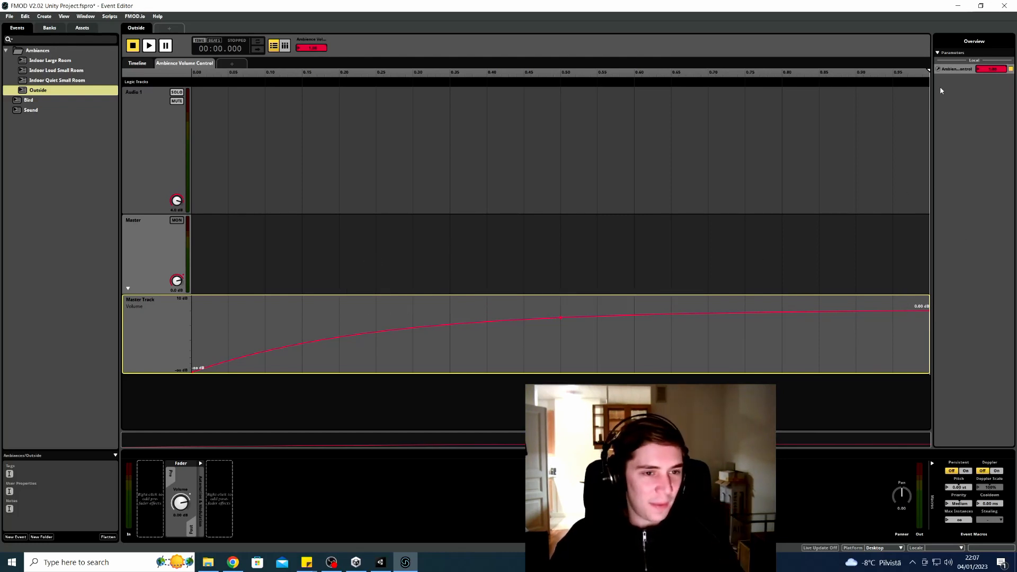
left_click_drag(312, 49, 236, 380)
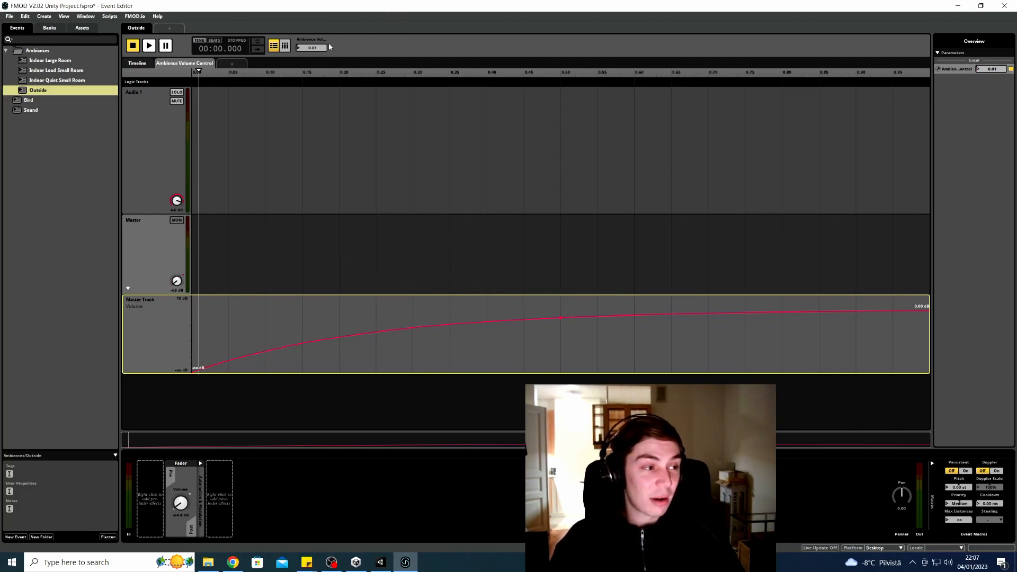
mouse_move(329, 48)
left_mouse_down()
mouse_move(402, 11)
mouse_move(317, 42)
left_mouse_up()
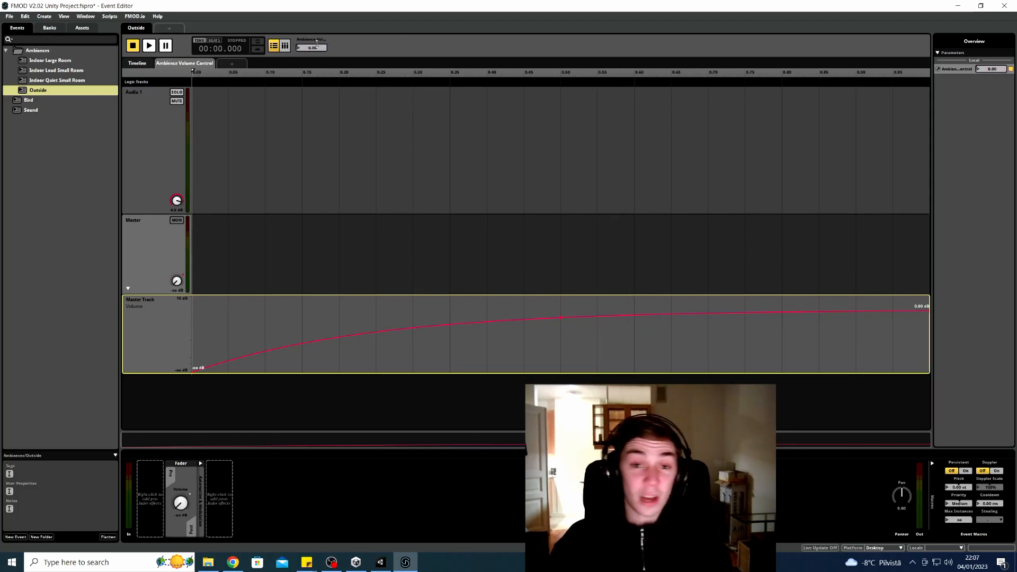
left_click(45, 82)
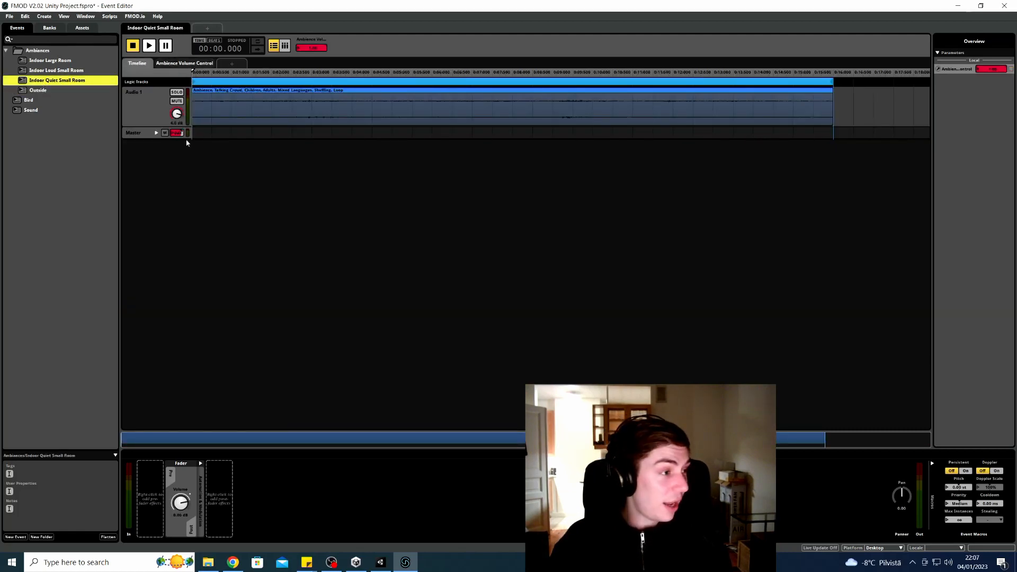
Look at the Indoor Loud Small Room and Indoor Large Room events, then return to Unity
left_click(58, 69)
left_click(59, 61)
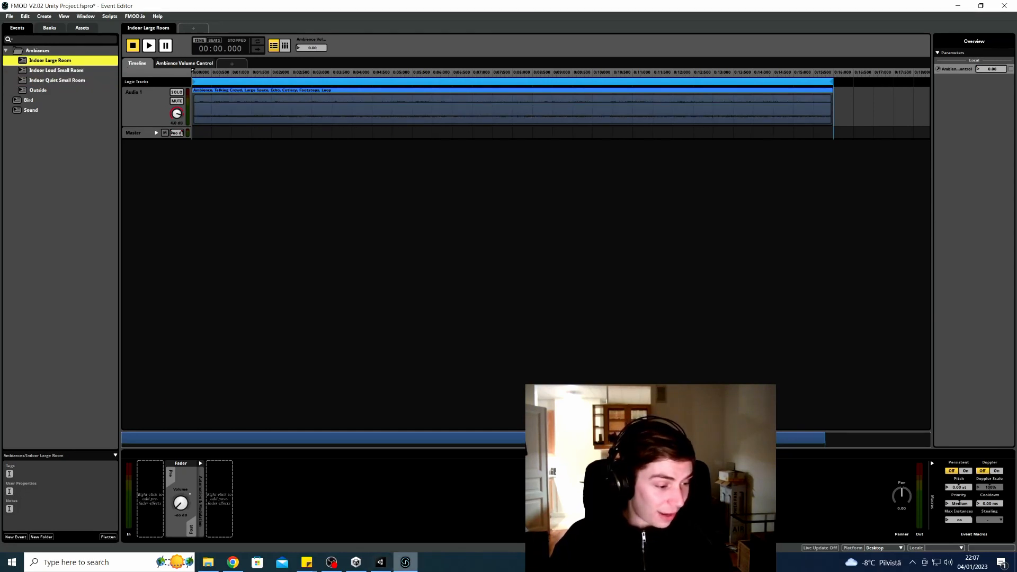
left_click(382, 564)
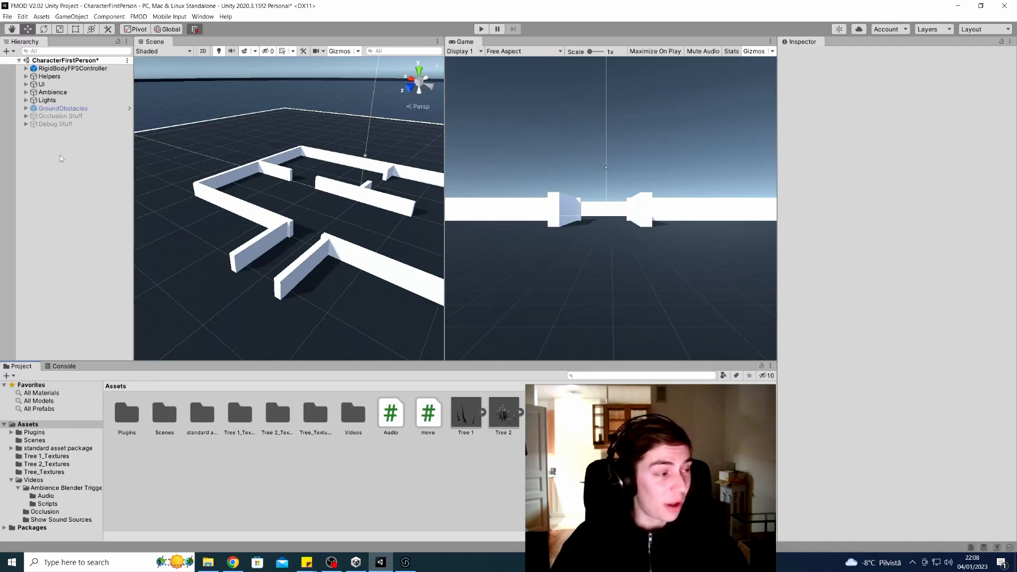
Create an empty GameObject named 'FMOD Ambience Manger Object' and widen the Hierarchy and Scene panels
left_click(11, 51)
left_click(32, 63)
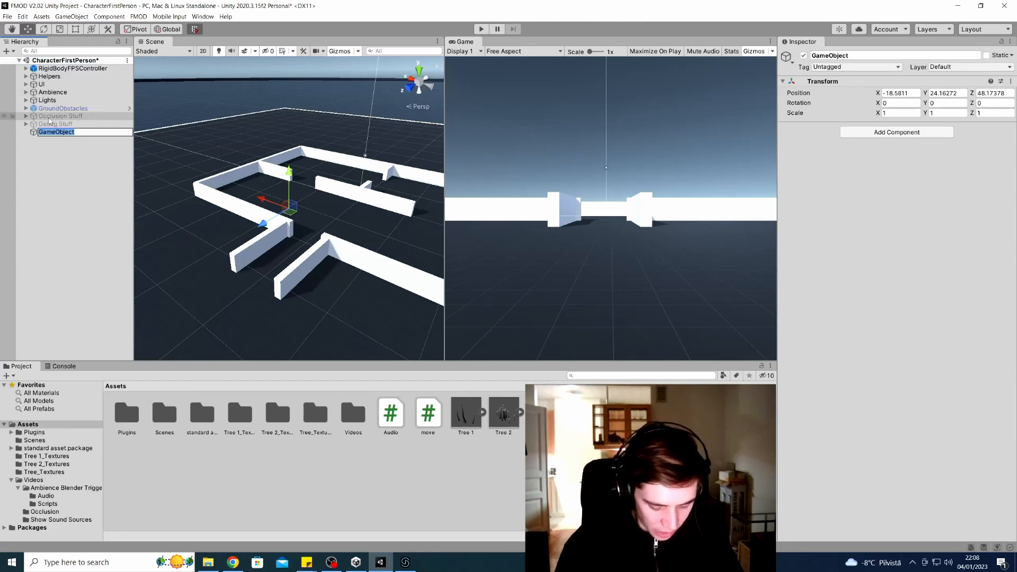
type("FMOD Am")
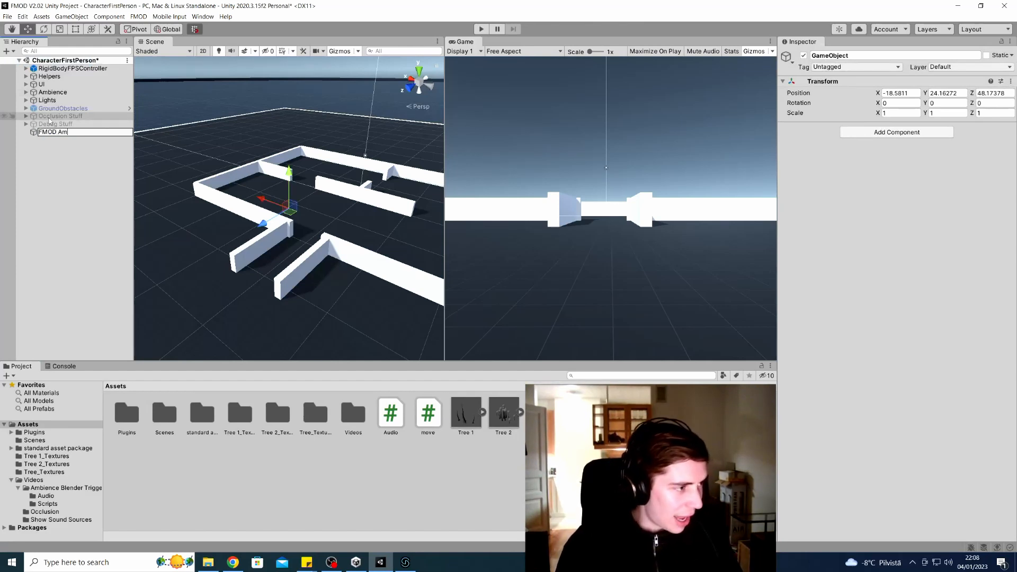
type("bience Man")
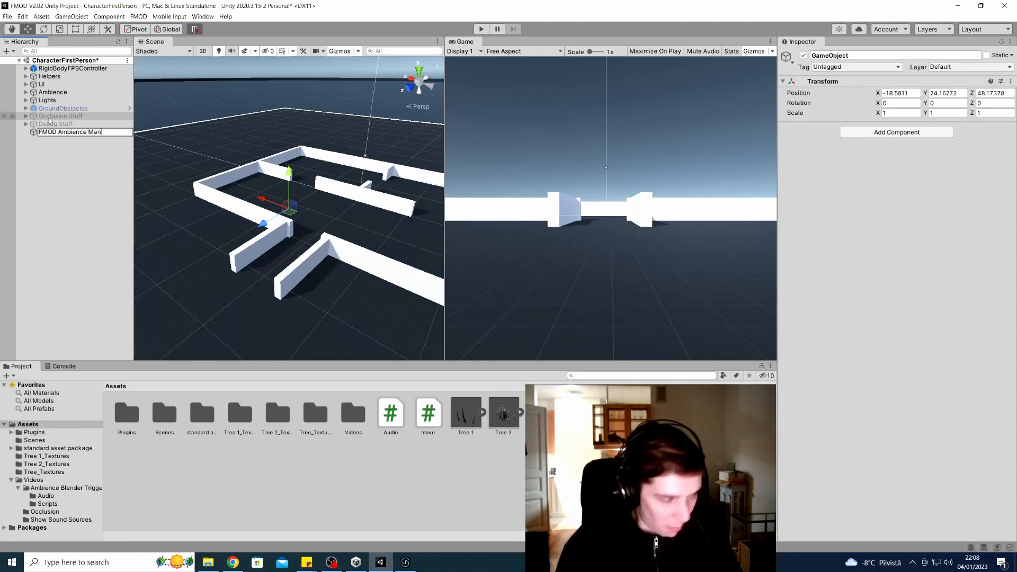
type("ger Object")
key("Return")
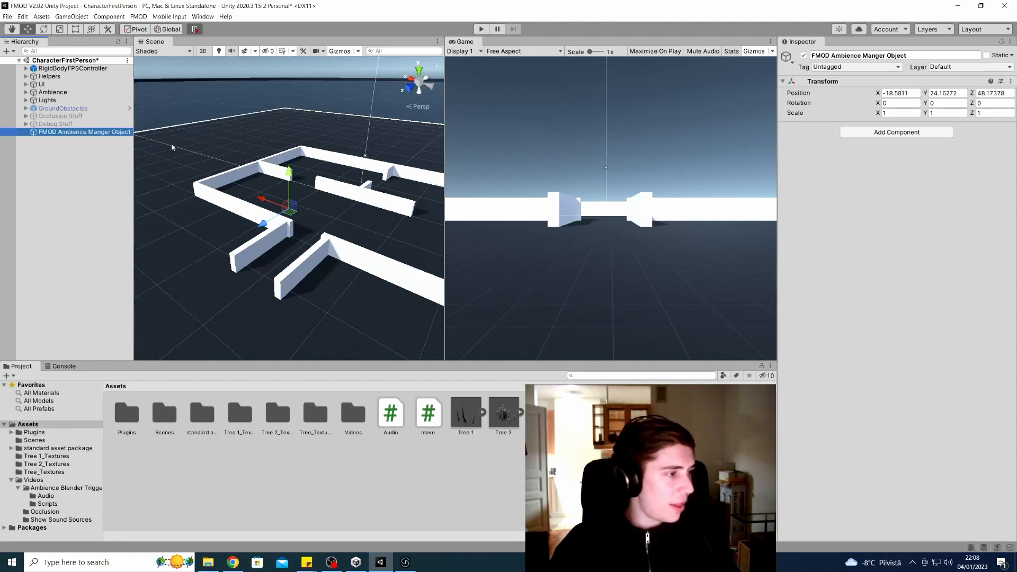
left_click_drag(135, 152, 145, 152)
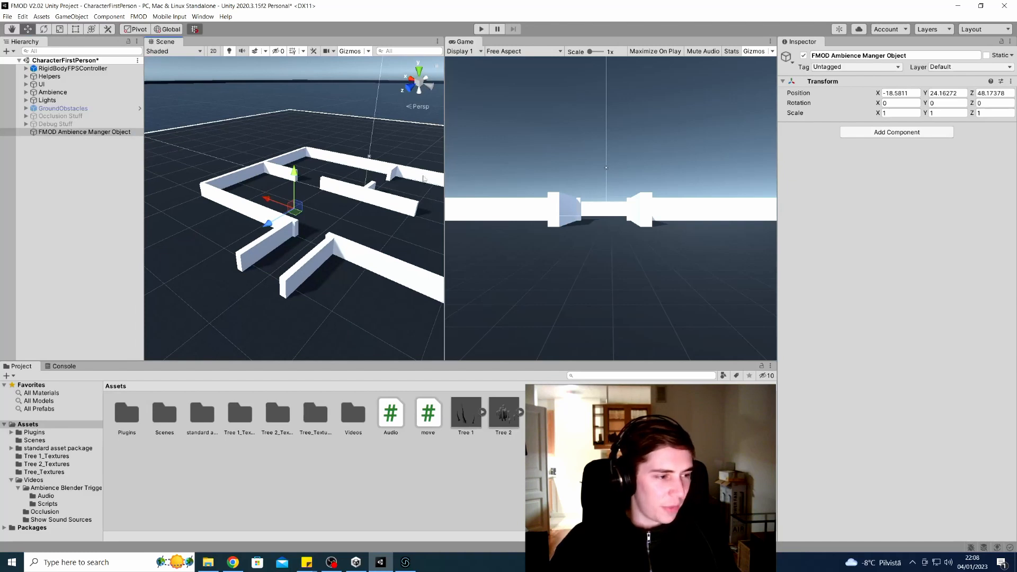
left_click_drag(444, 176, 448, 176)
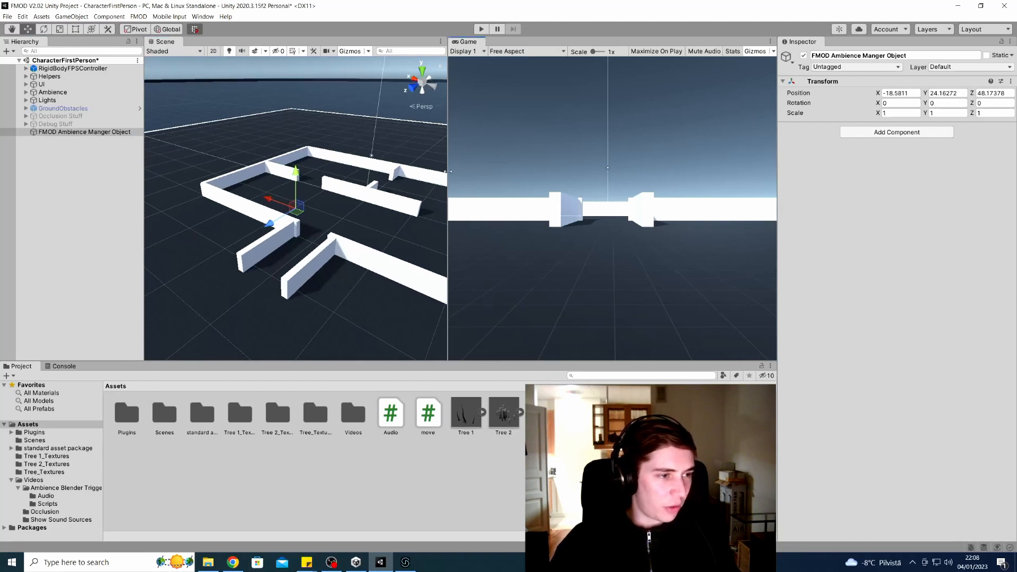
Search components for 'fmo' and add FMOD Ambiance Manager to the object
left_click(870, 132)
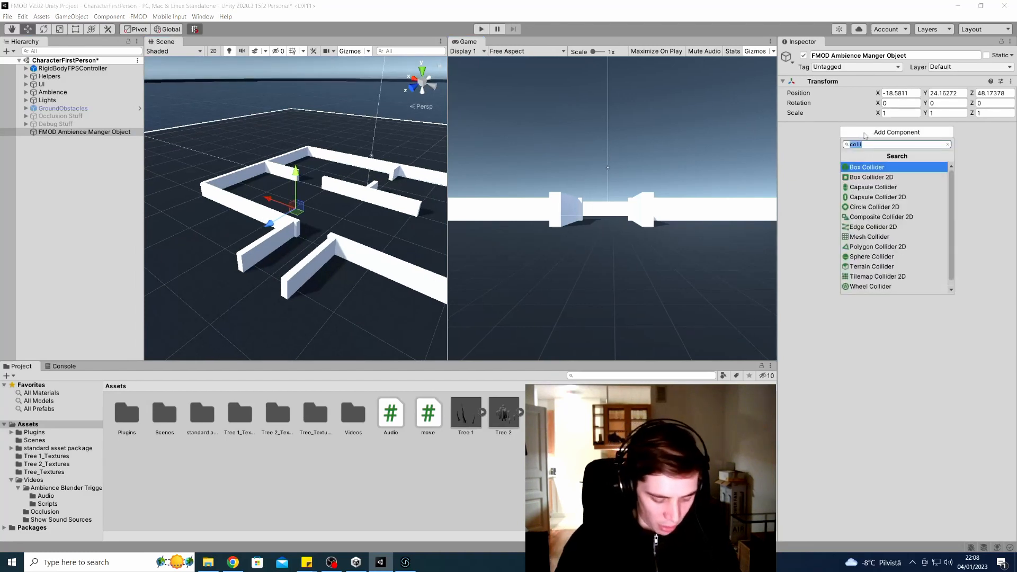
key("BackSpace")
type("fmo")
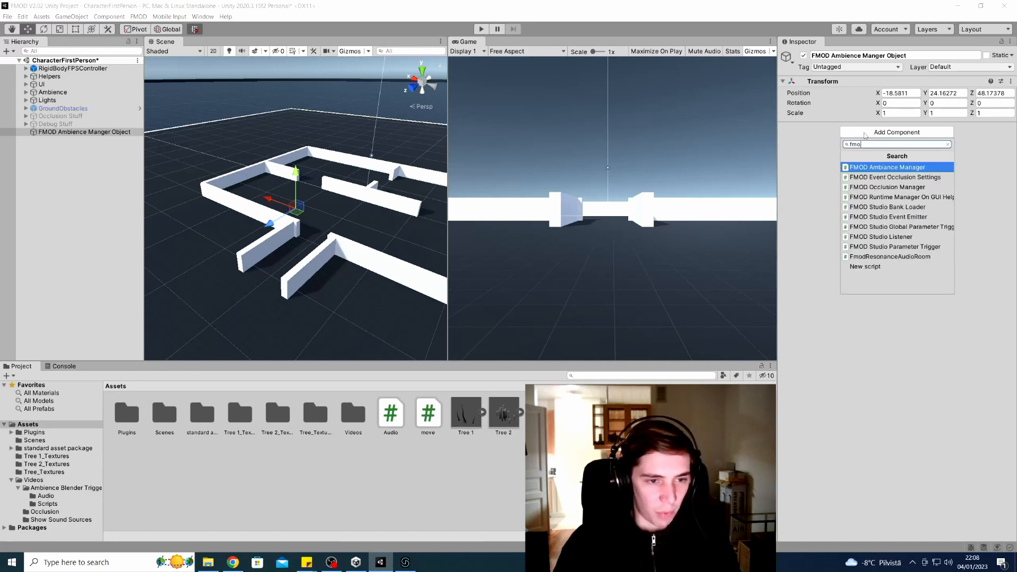
key("Return")
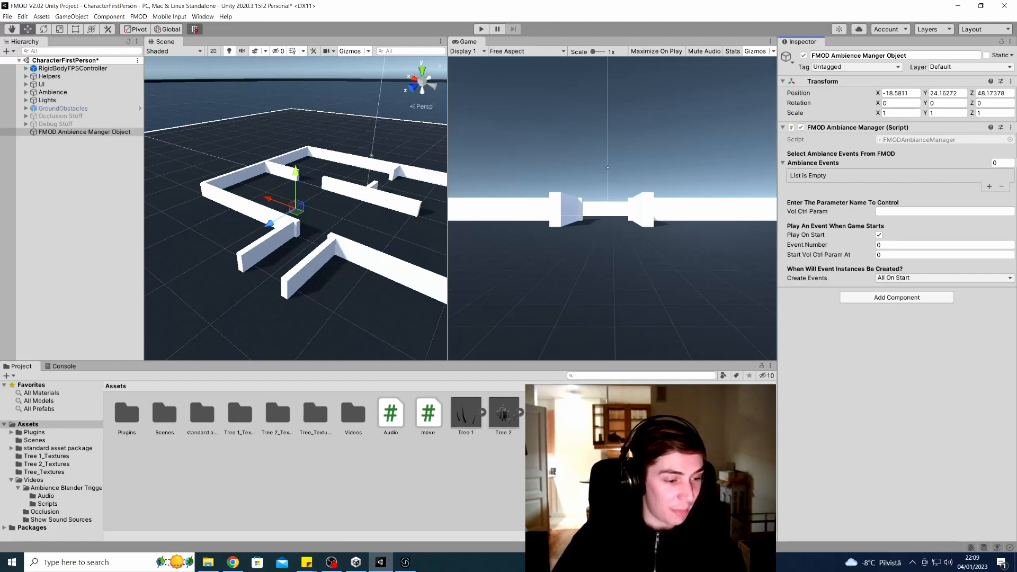
Create a new C# script in Assets, keeping the default name NewBehaviourScript
right_click(605, 427)
mouse_move(682, 188)
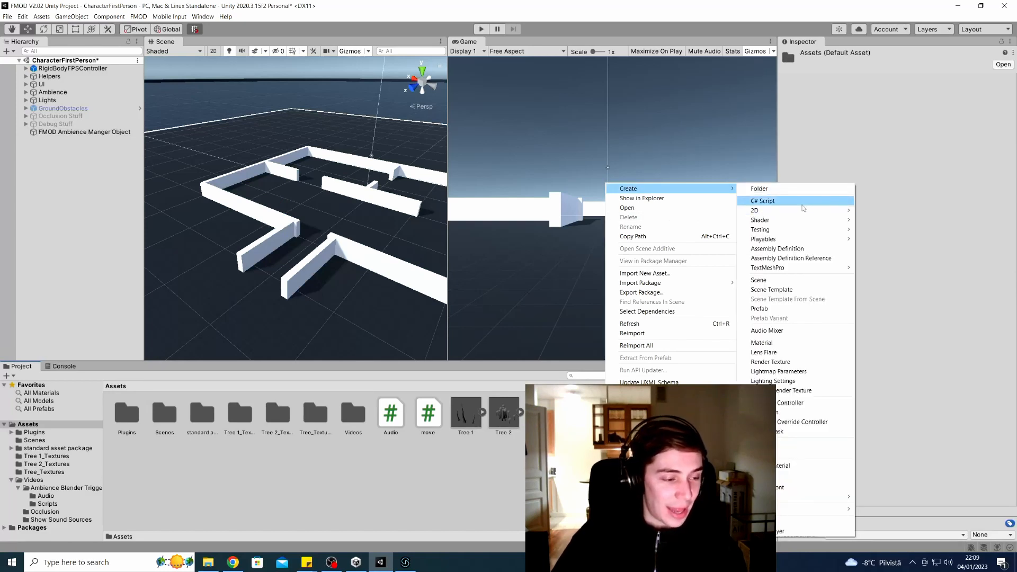
left_click(801, 201)
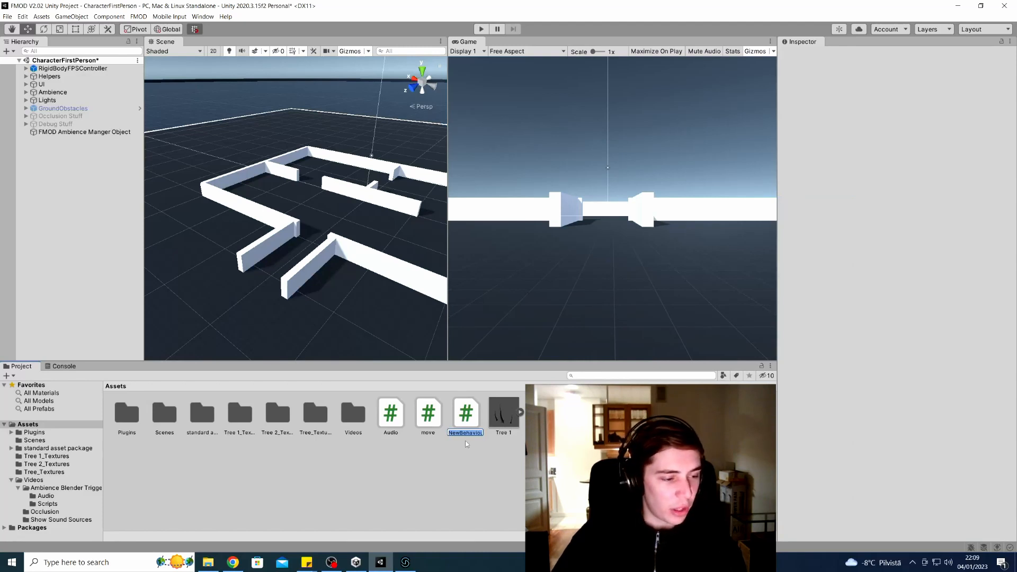
key("Return")
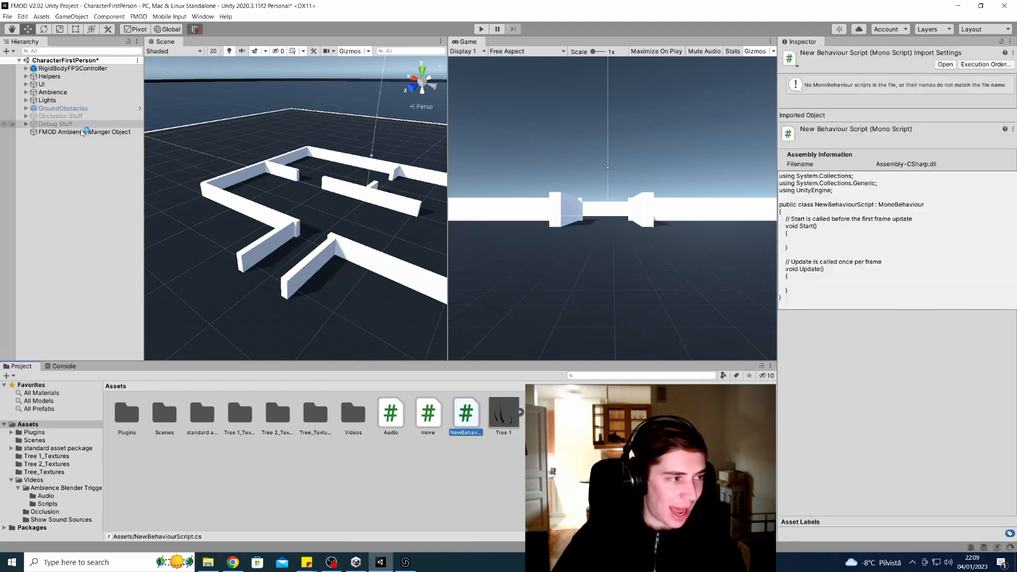
left_click(82, 132)
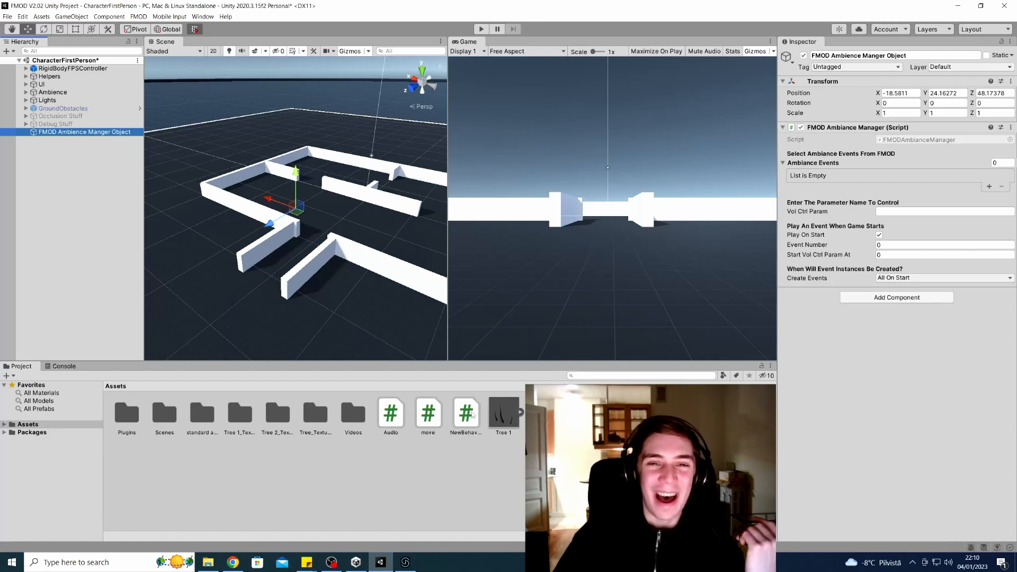
Open NewBehaviourScript for editing and reselect the FMOD Ambience Manger Object
left_click(471, 418)
right_click(471, 414)
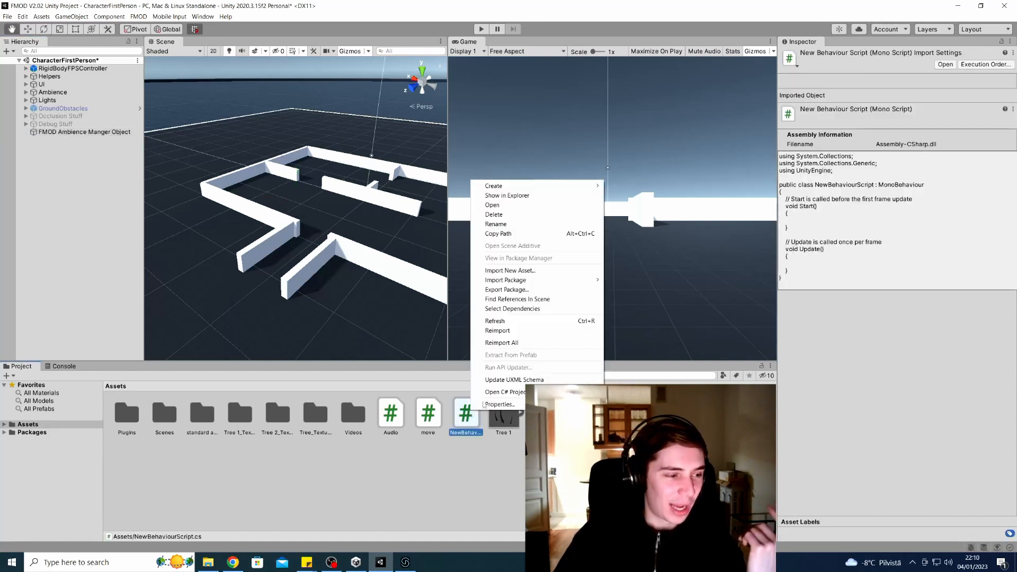
left_click(551, 210)
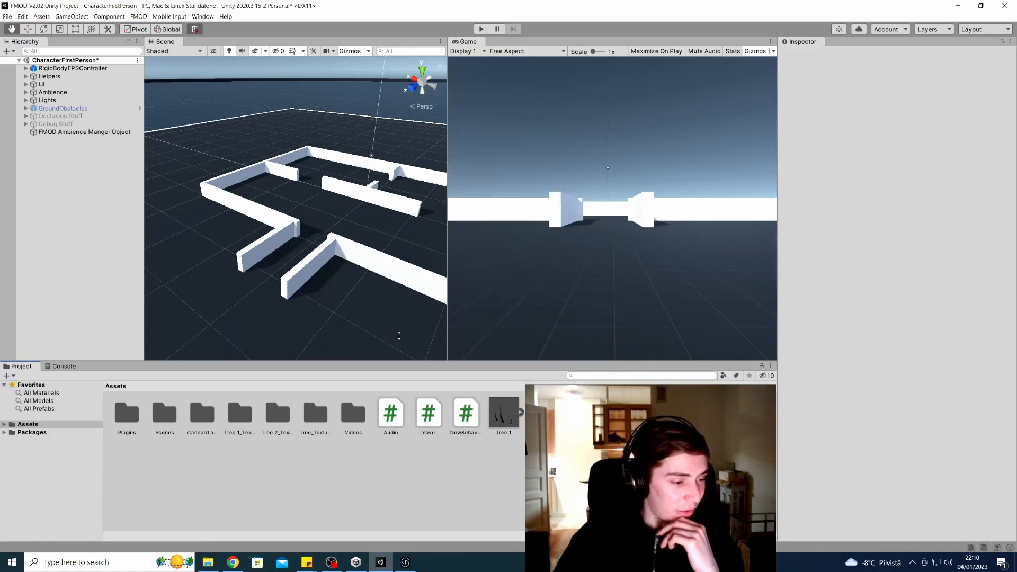
left_click(112, 134)
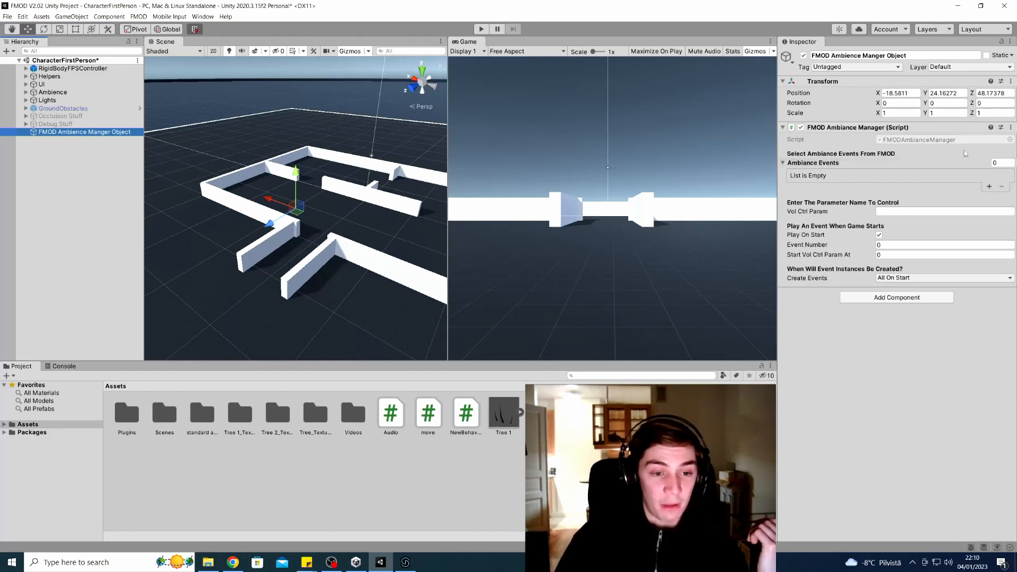
Set the Ambiance Events list to four entries and assign Outside to the first slot
left_click(999, 161)
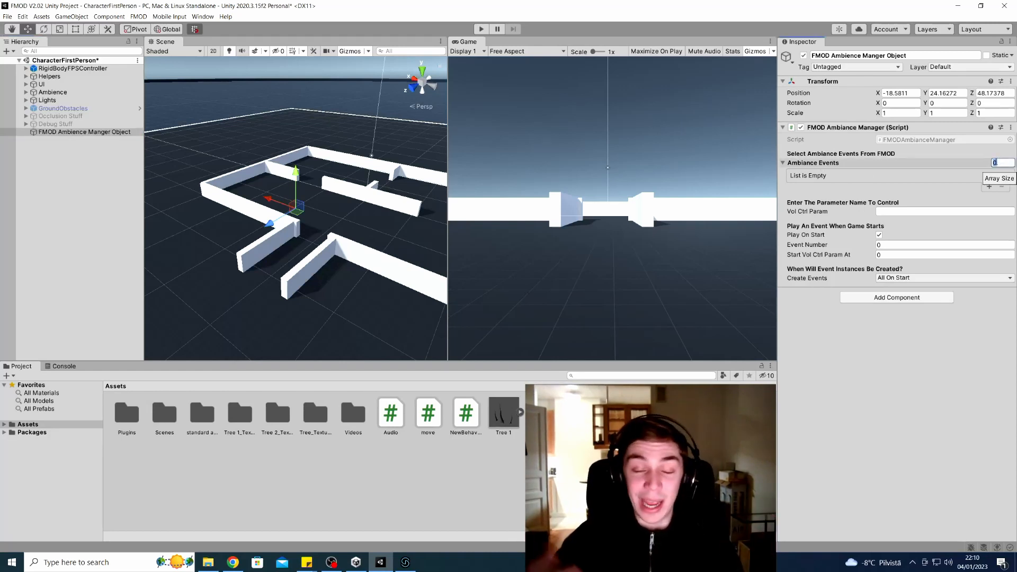
key("Return")
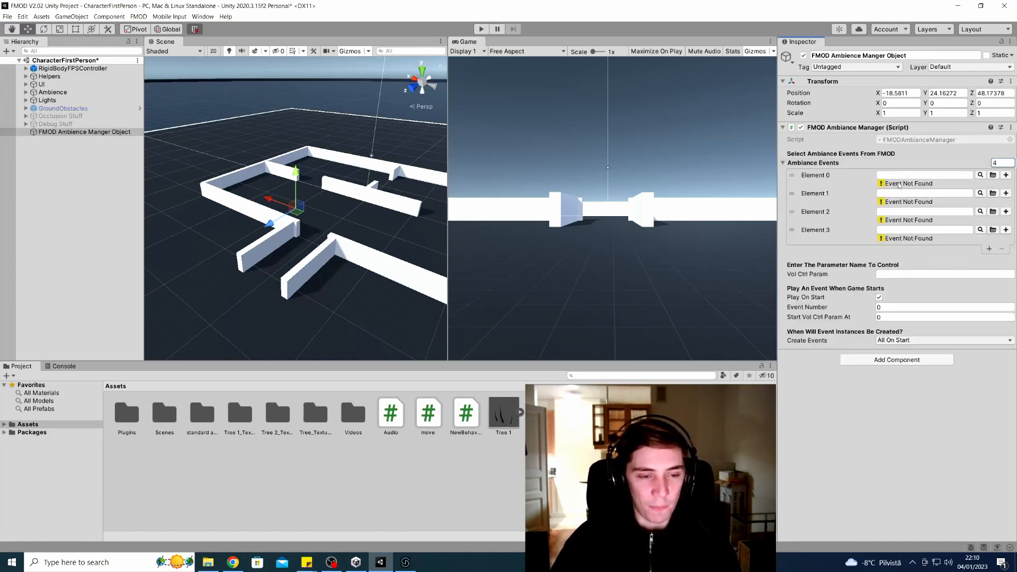
left_click(980, 176)
left_click(890, 204)
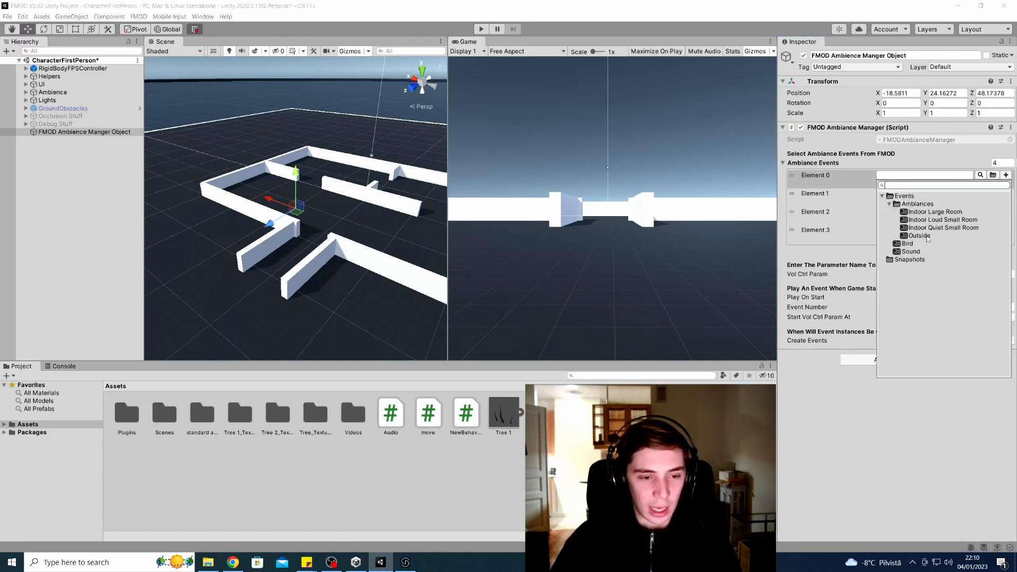
double_click(919, 236)
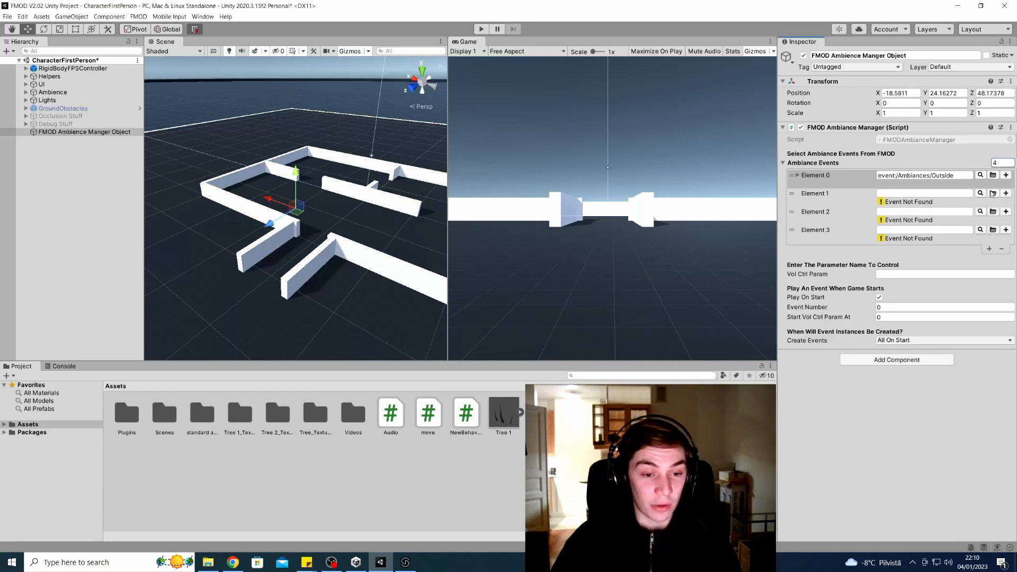
Assign Indoor Quiet Small Room and Indoor Loud Small Room to the second and third slots
left_click(981, 185)
left_click(895, 223)
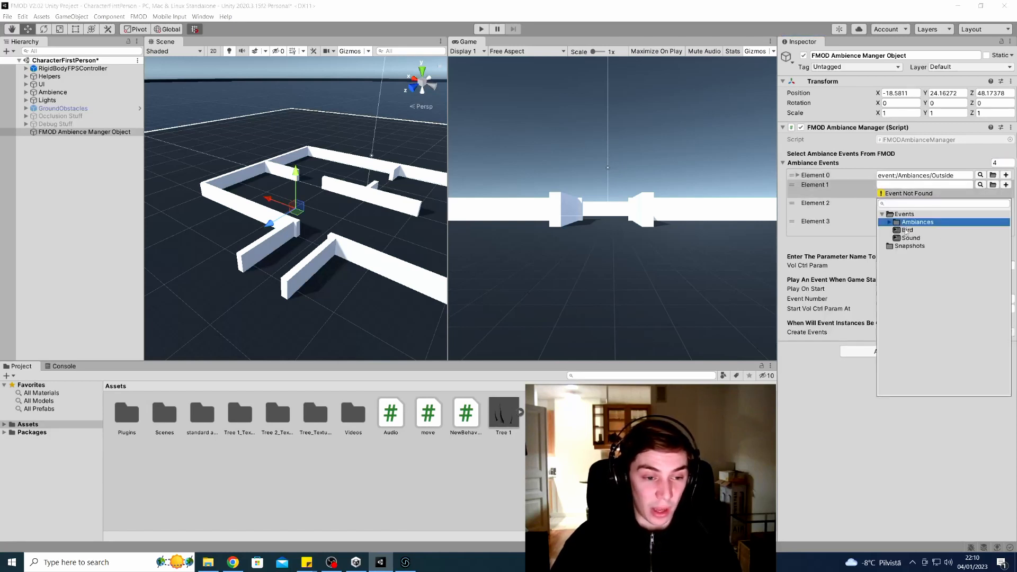
left_click(890, 221)
double_click(932, 246)
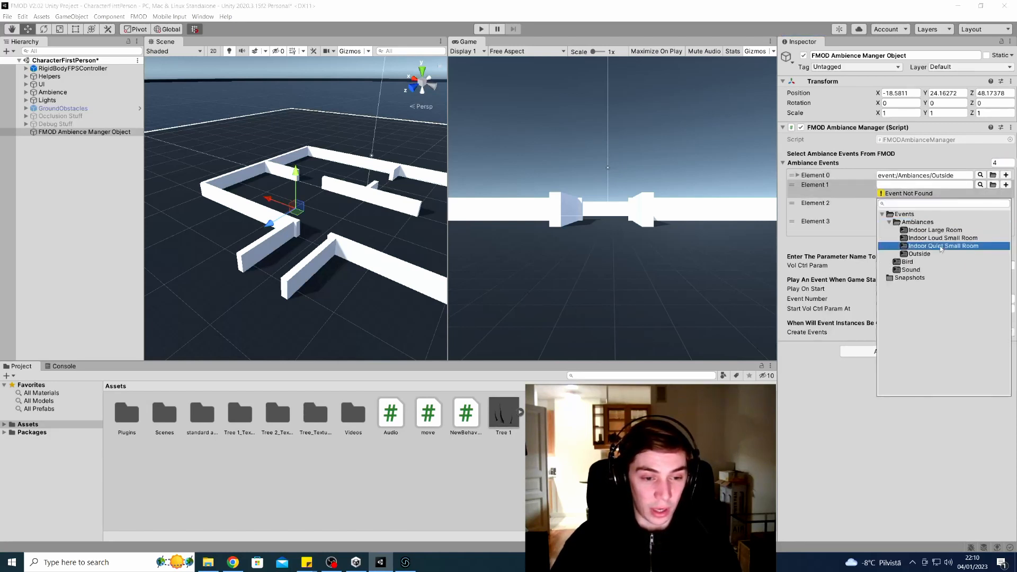
left_click(980, 194)
left_click(889, 231)
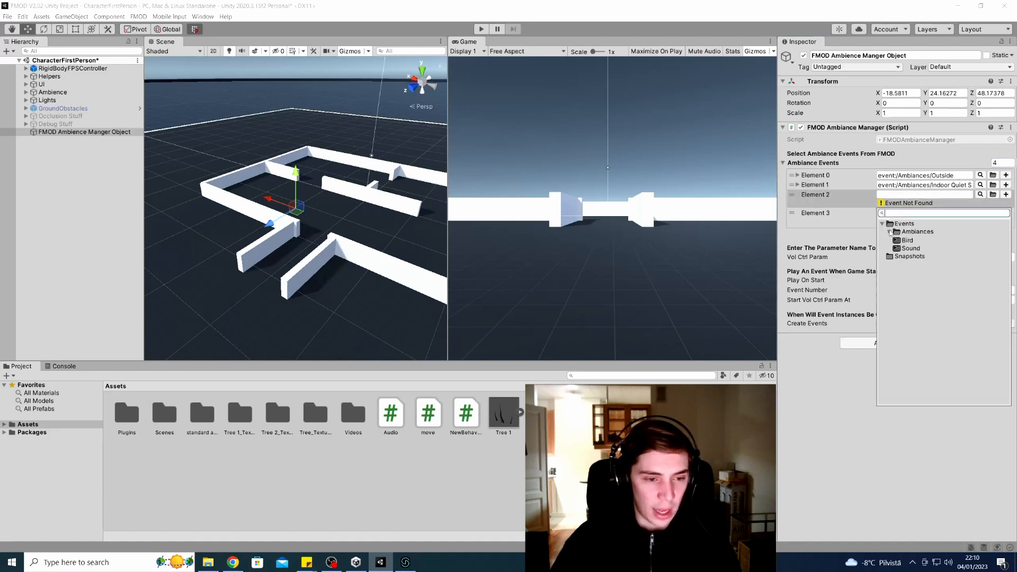
double_click(953, 254)
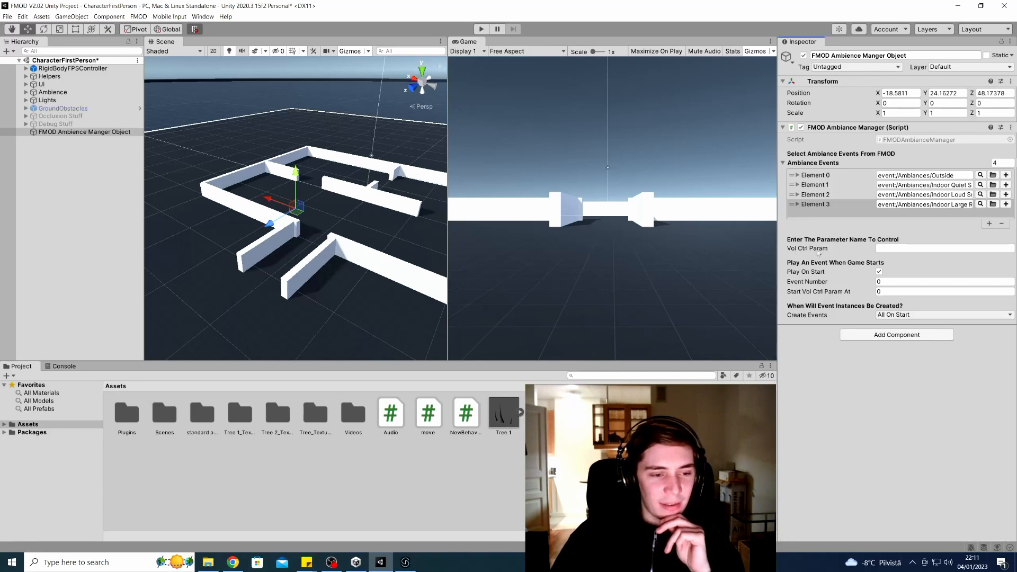
left_click(889, 246)
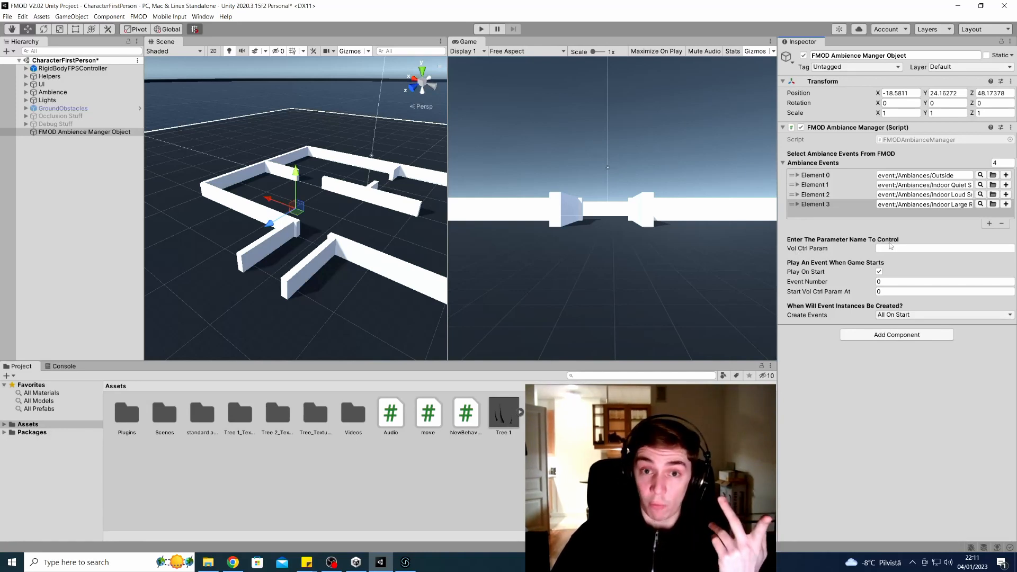
left_click(405, 561)
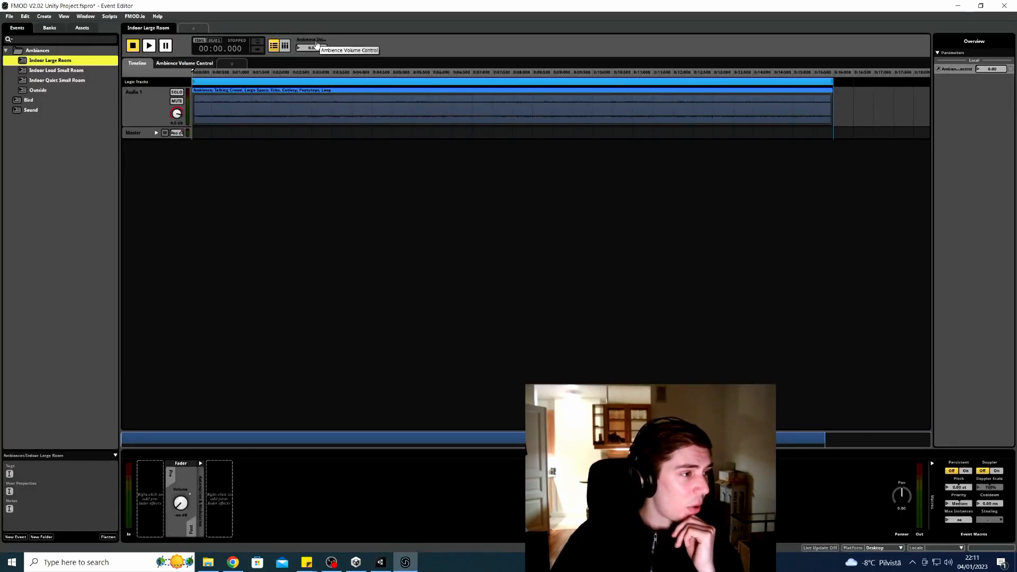
Look up the exact Ambience Volume Control parameter name in FMOD Studio's parameter editor, then return to Unity
right_click(317, 42)
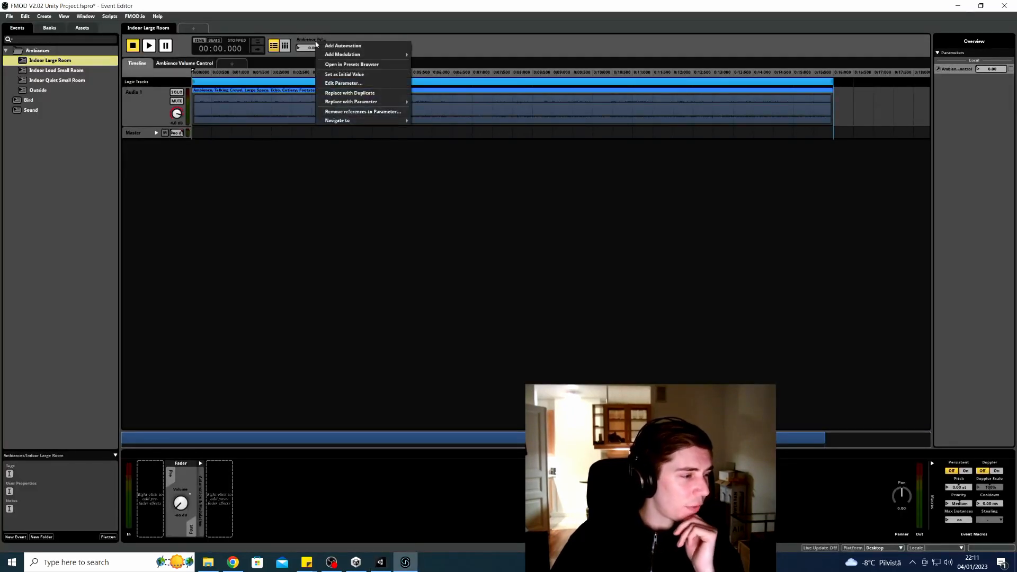
left_click(349, 83)
key("ctrl+c")
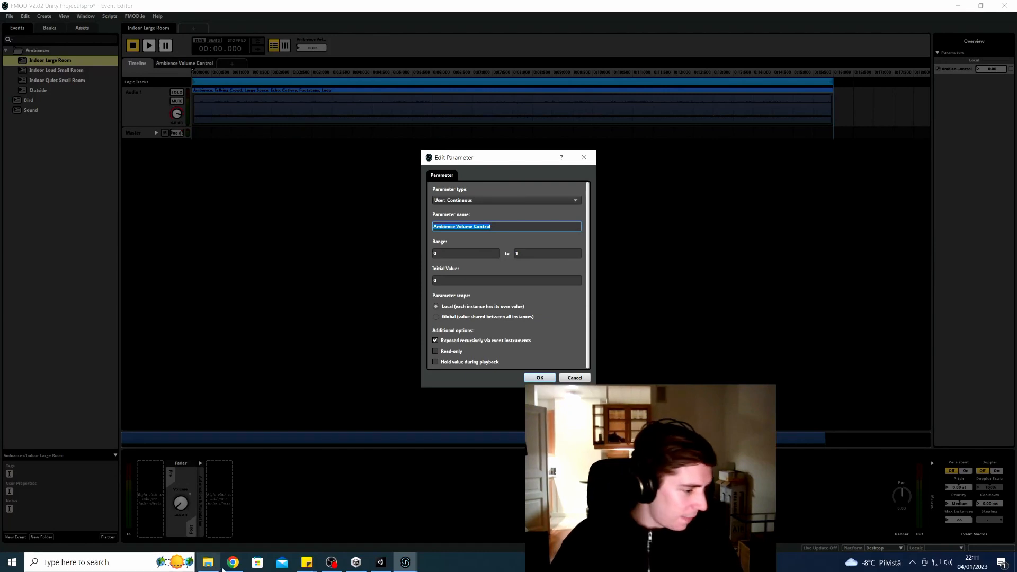
left_click(380, 562)
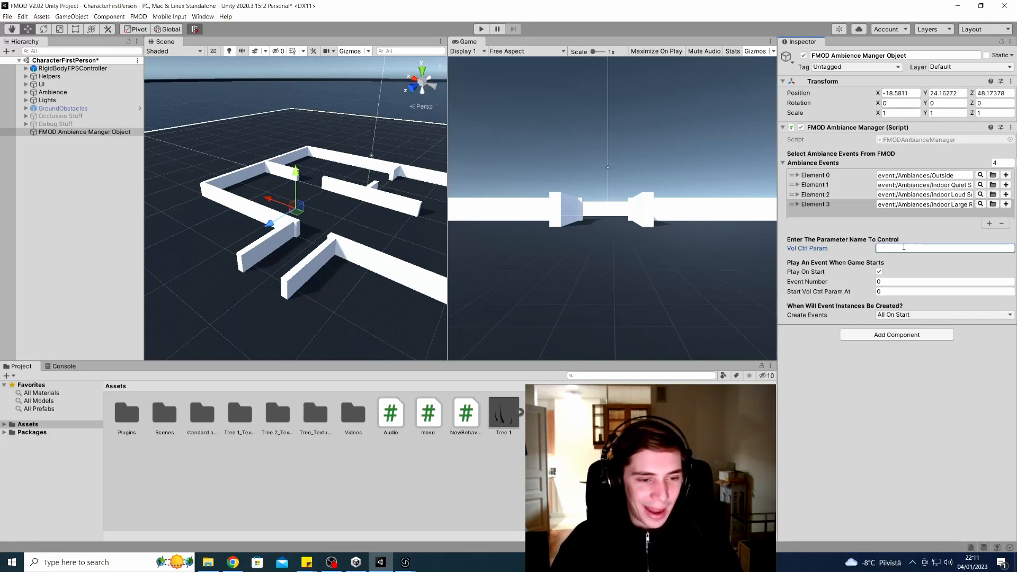
Paste 'Ambience Volume Control' into the ambience manager's Vol Ctrl Param field and recheck it in FMOD Studio
key("ctrl+v")
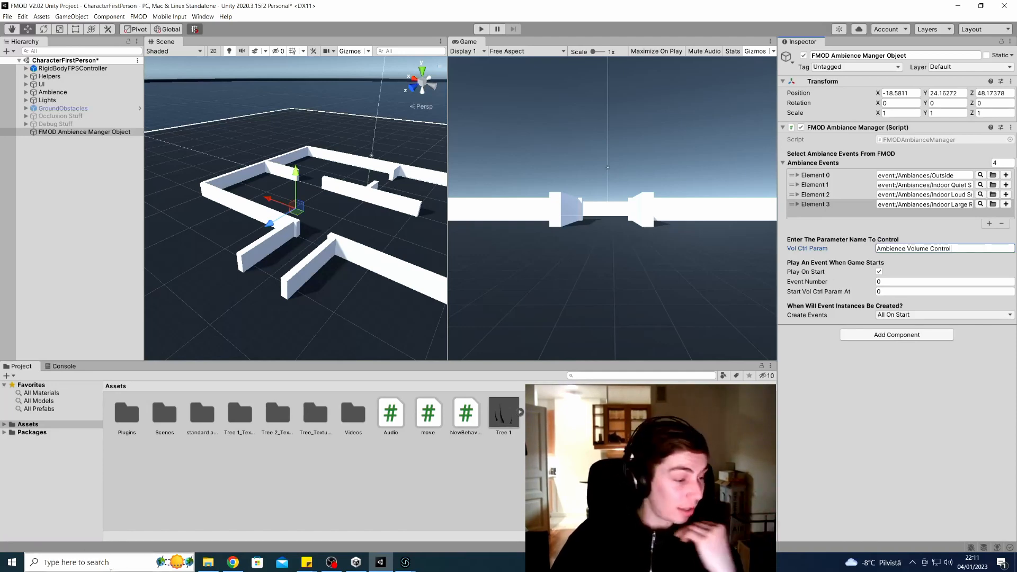
left_click(405, 561)
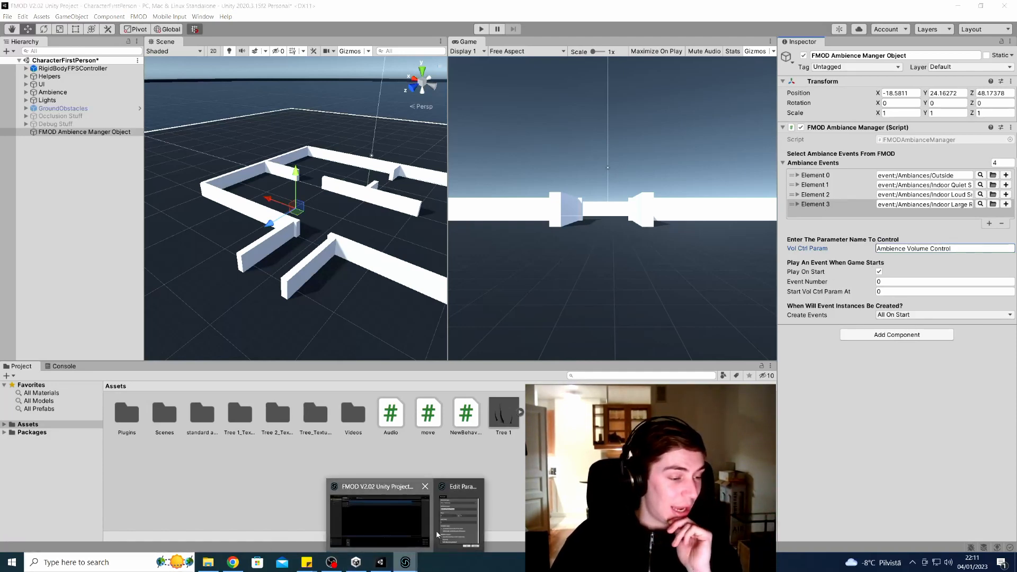
left_click(437, 534)
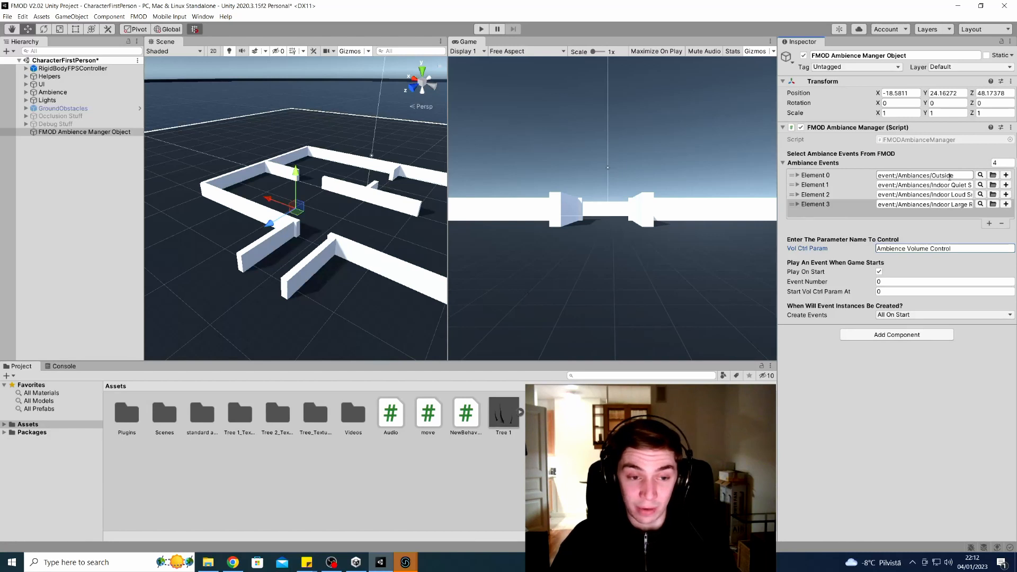
left_click(893, 282)
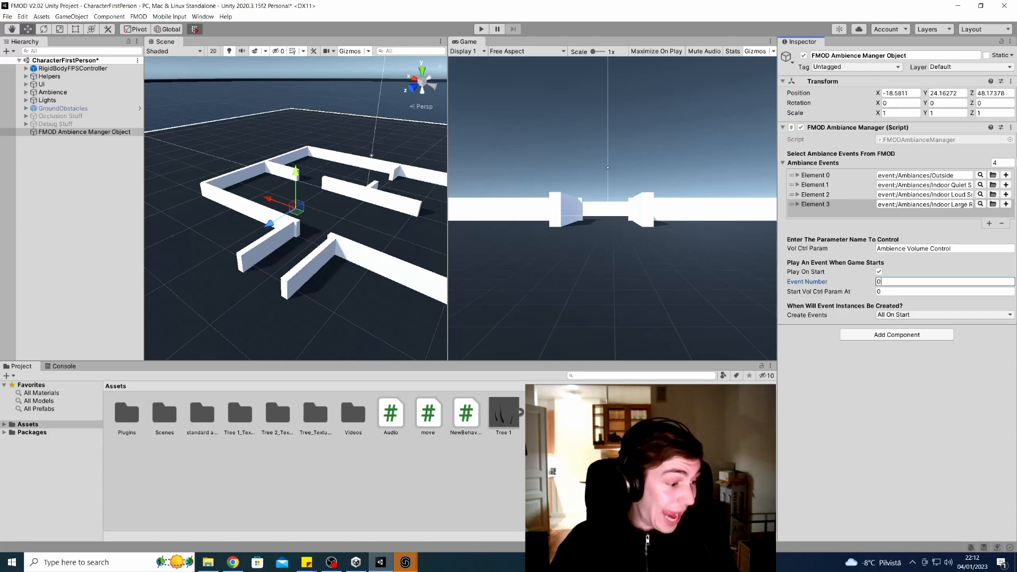
Preview the Outside event's fade-in by sweeping Ambience Volume Control up and back to 0
mouse_move(406, 562)
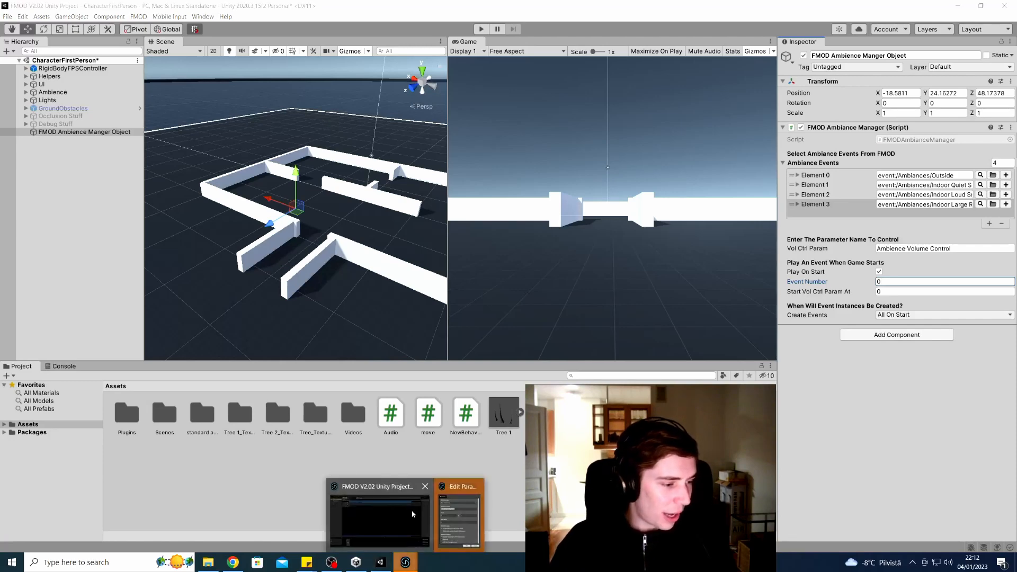
left_click(412, 510)
left_click(583, 157)
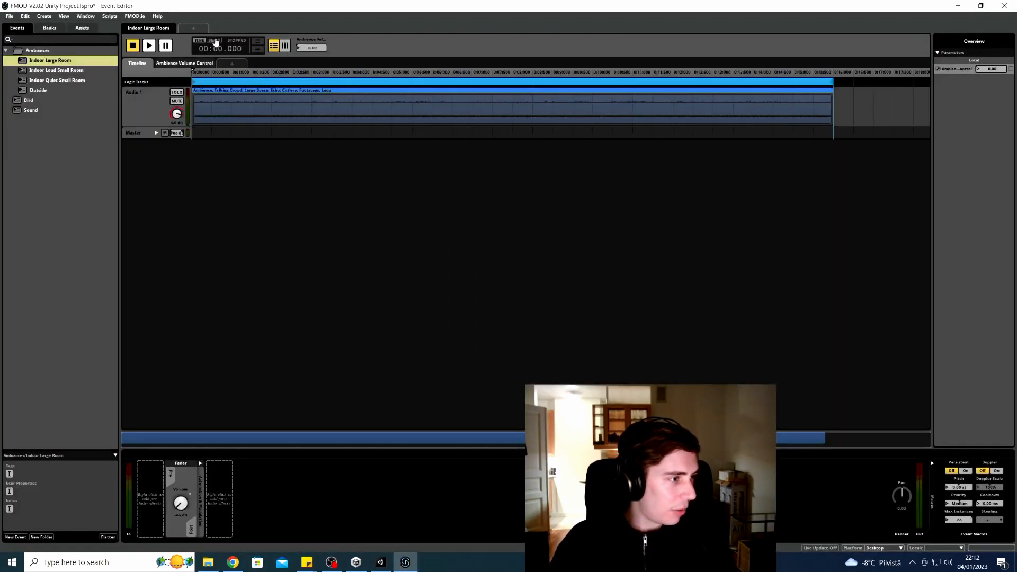
left_click(56, 91)
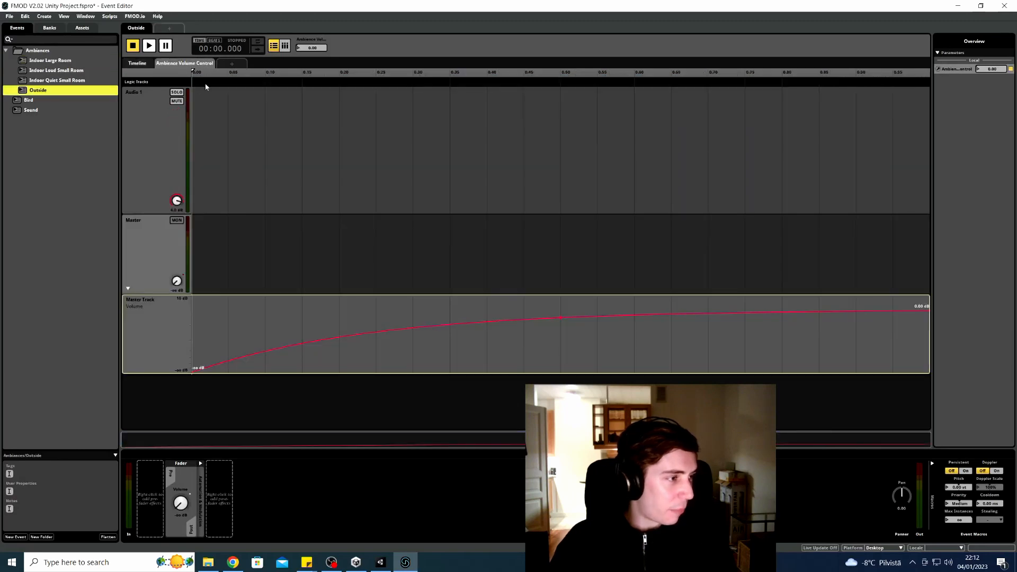
left_click_drag(305, 48, 371, 48)
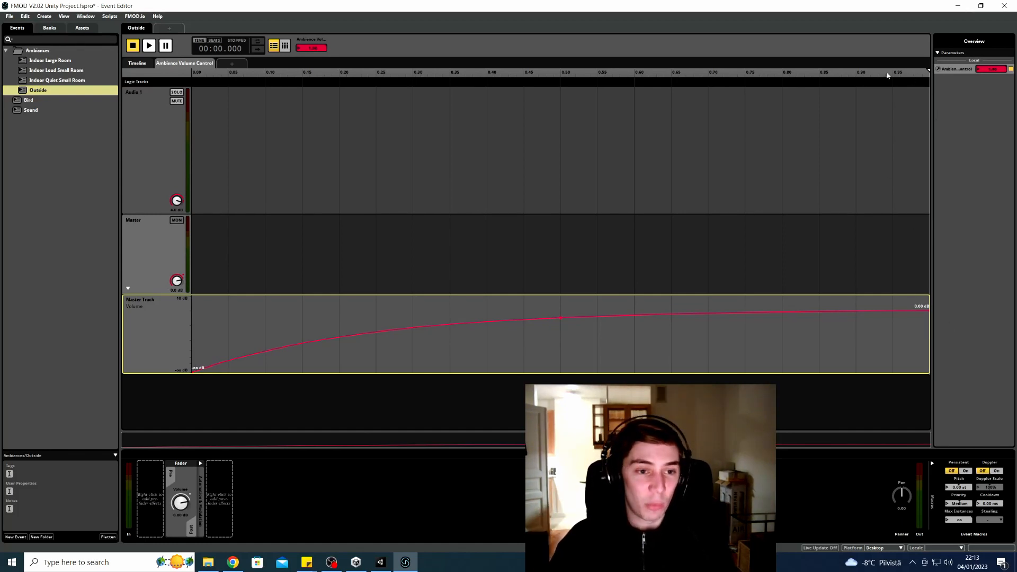
left_click_drag(314, 47, 314, 101)
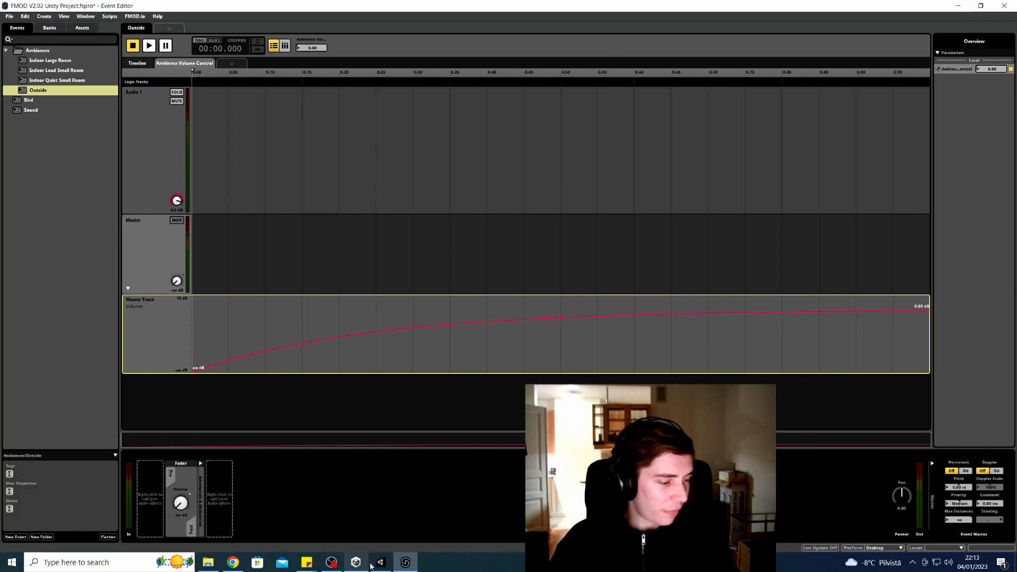
left_click(377, 564)
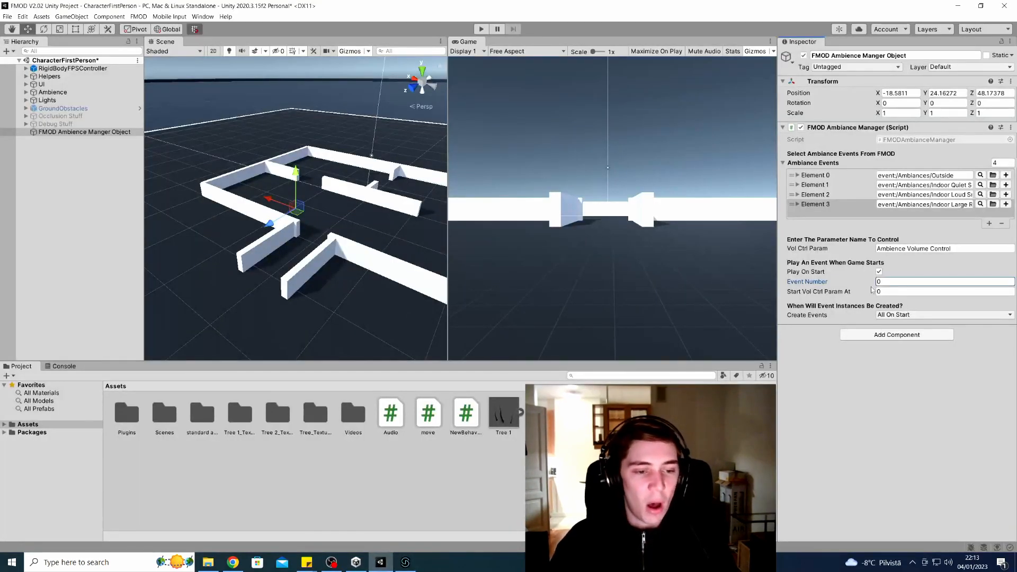
Set the ambience manager's Start Vol Ctrl Param At value to 1
left_click(890, 292)
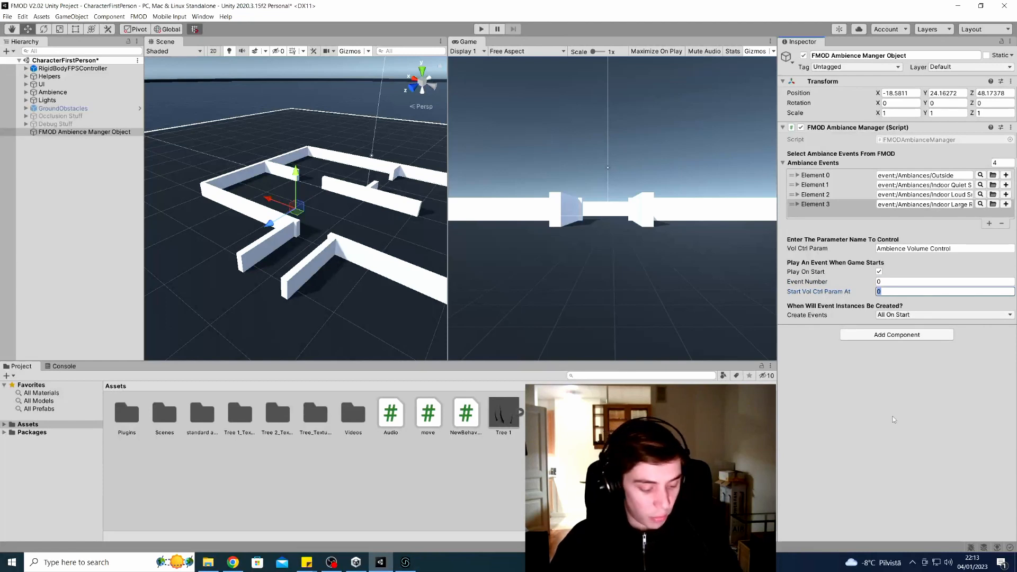
type("1")
key("Return")
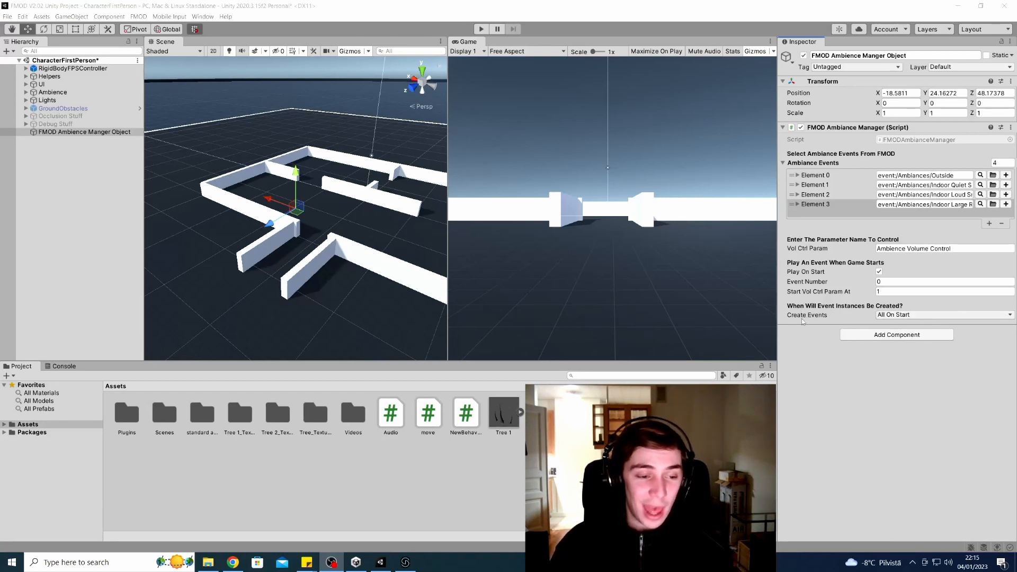
left_click(965, 315)
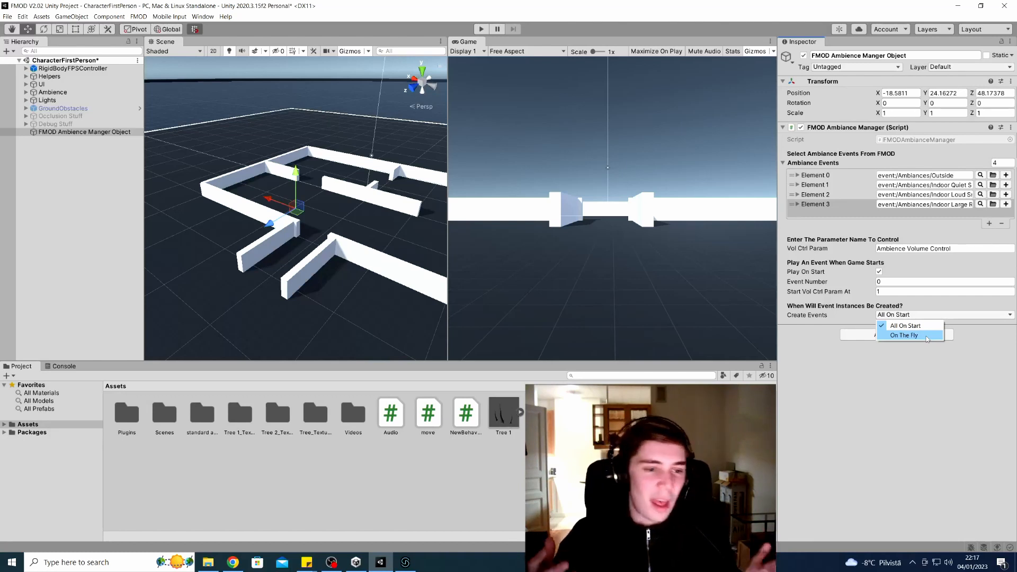
Keep Create Events on All On Start and fly the Scene view closer to the maze walls
left_click(920, 362)
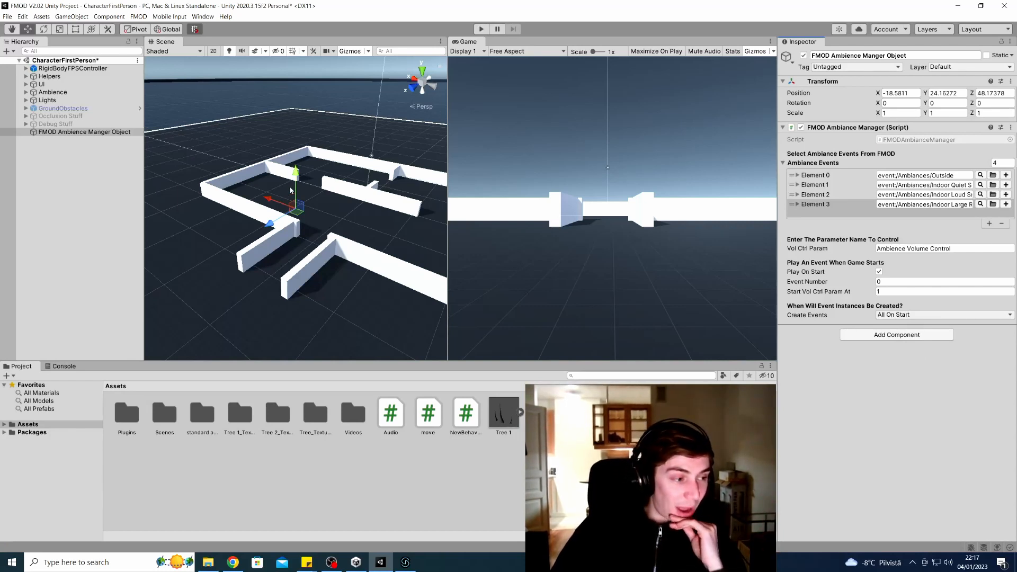
right_click_drag(311, 284, 328, 298)
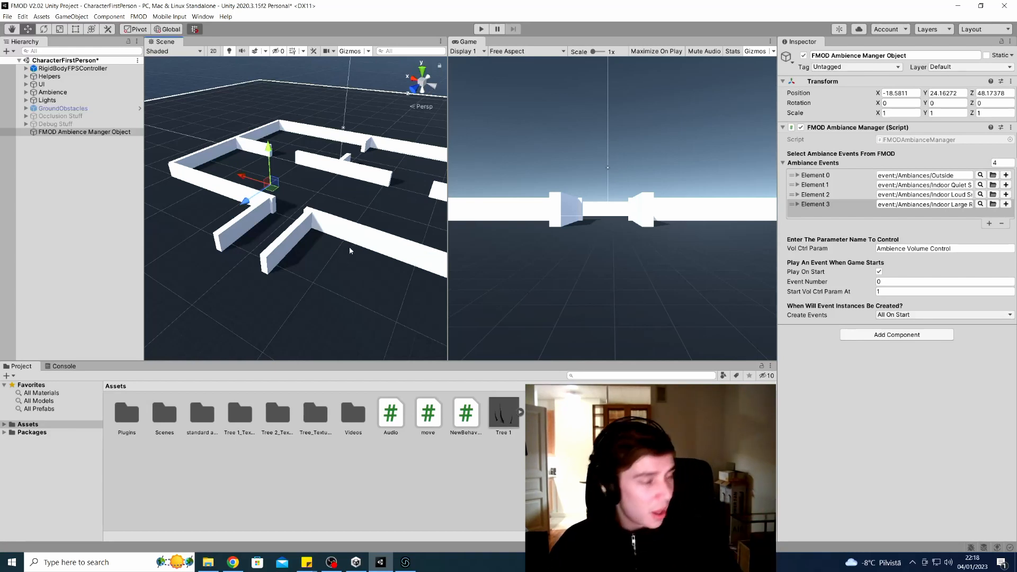
key("w")
mouse_move(349, 251)
right_mouse_down()
mouse_move(324, 247)
mouse_move(329, 268)
mouse_move(342, 264)
mouse_move(335, 253)
mouse_move(332, 262)
mouse_move(339, 240)
right_mouse_up()
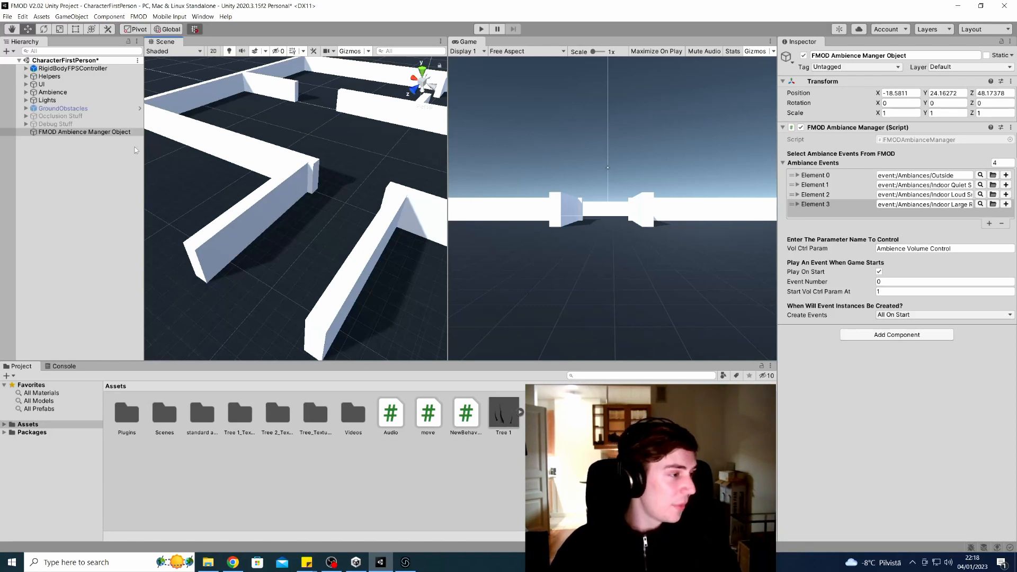
Add a new 3D Cube to the scene from the Hierarchy's create menu
left_click(7, 51)
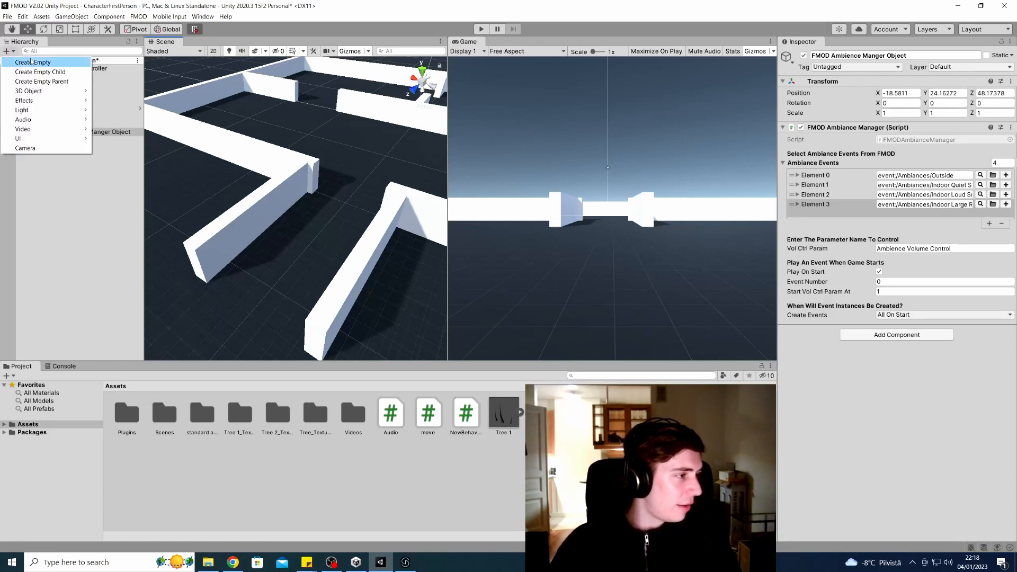
mouse_move(49, 92)
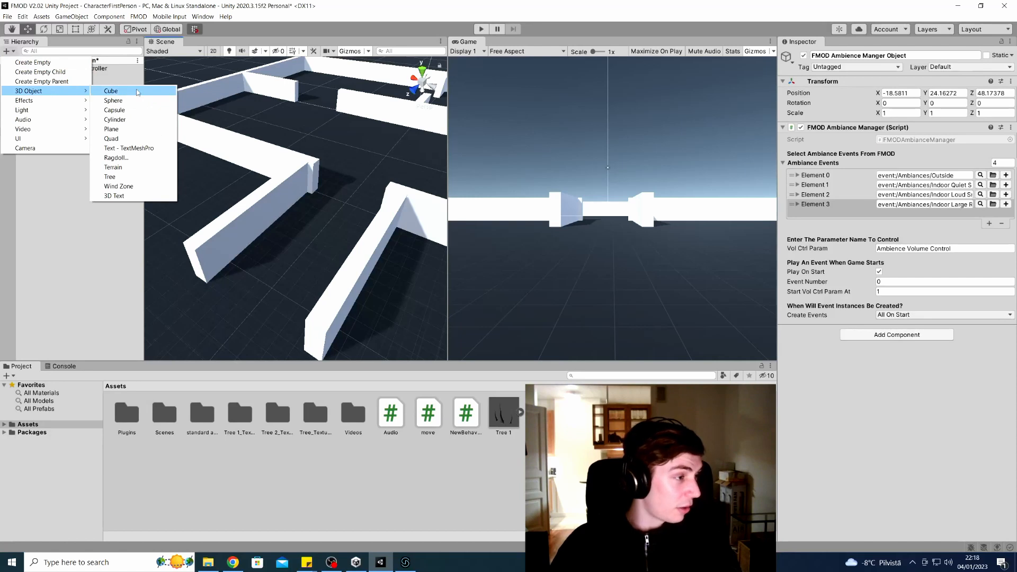
left_click(136, 91)
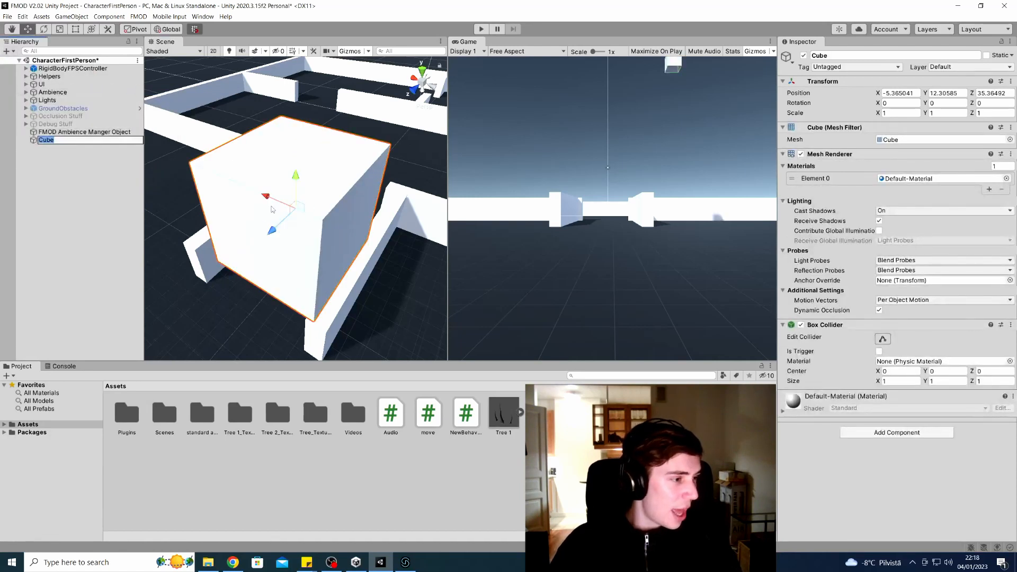
Move the cube into the maze corridor and scale it to 7.96 × 4.68 × 8.35
left_click_drag(297, 179, 312, 103)
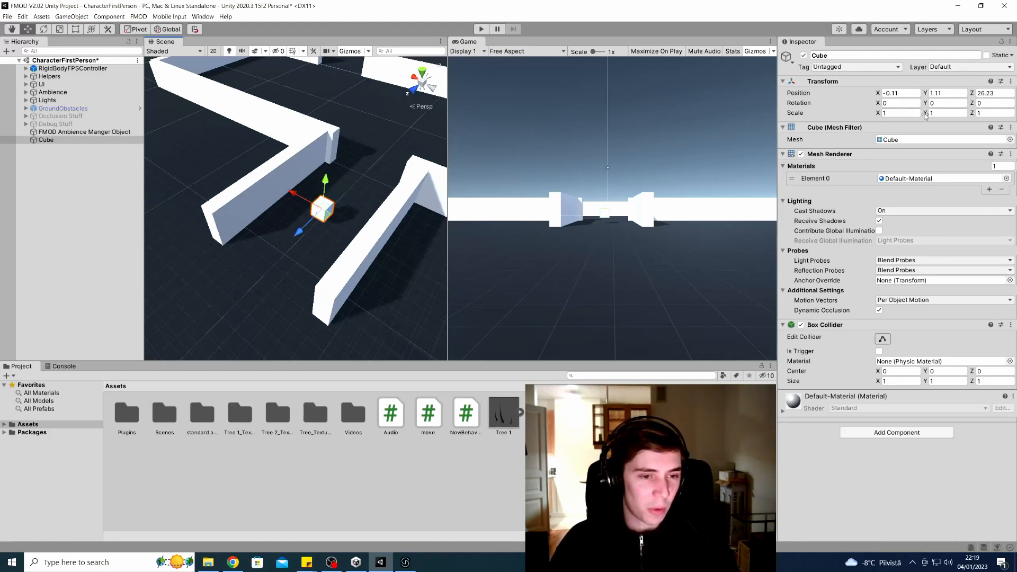
left_click_drag(879, 114, 998, 123)
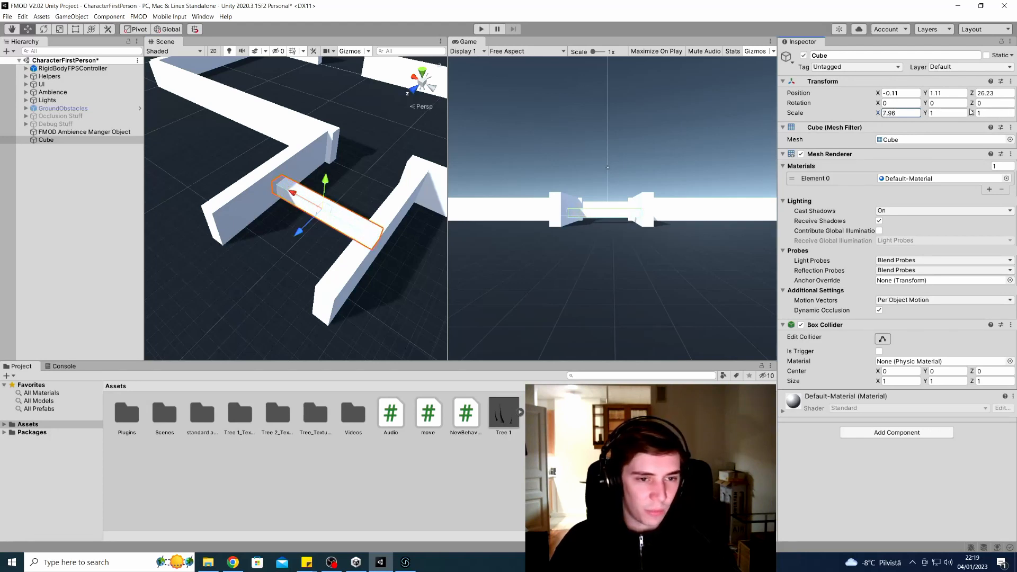
left_click_drag(924, 114, 87, 108)
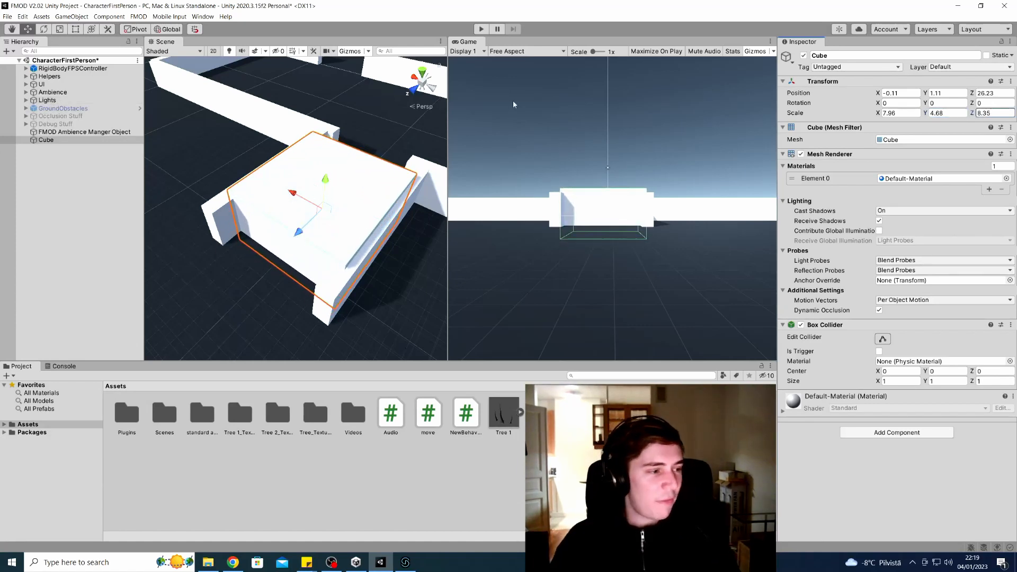
Fly the Scene camera around the maze to inspect the scaled cube
right_click_drag(319, 146, 257, 87)
key("d")
key("s")
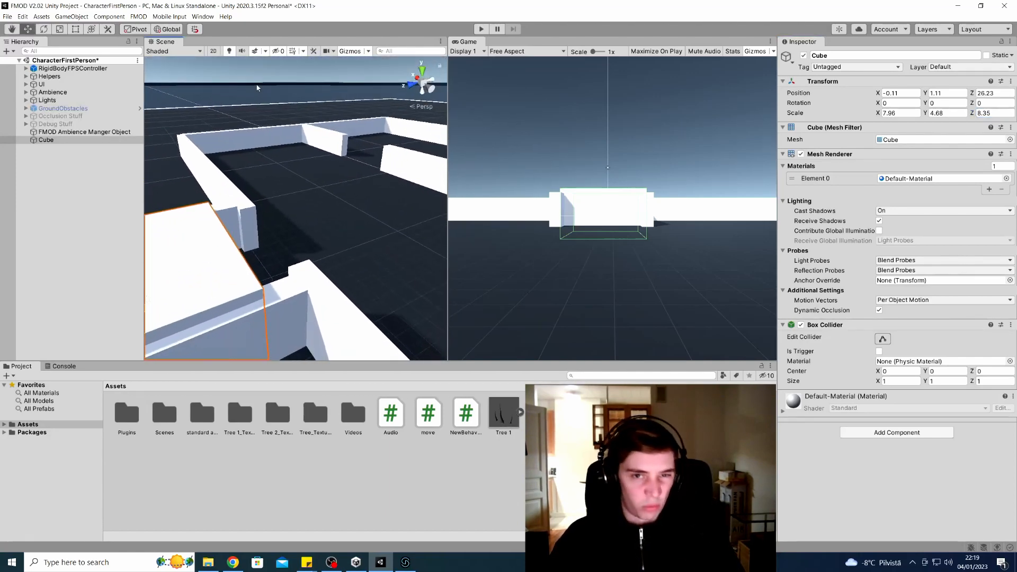
right_click_drag(281, 176, 321, 233)
key("s")
key("a")
key("w")
key("d")
key("s")
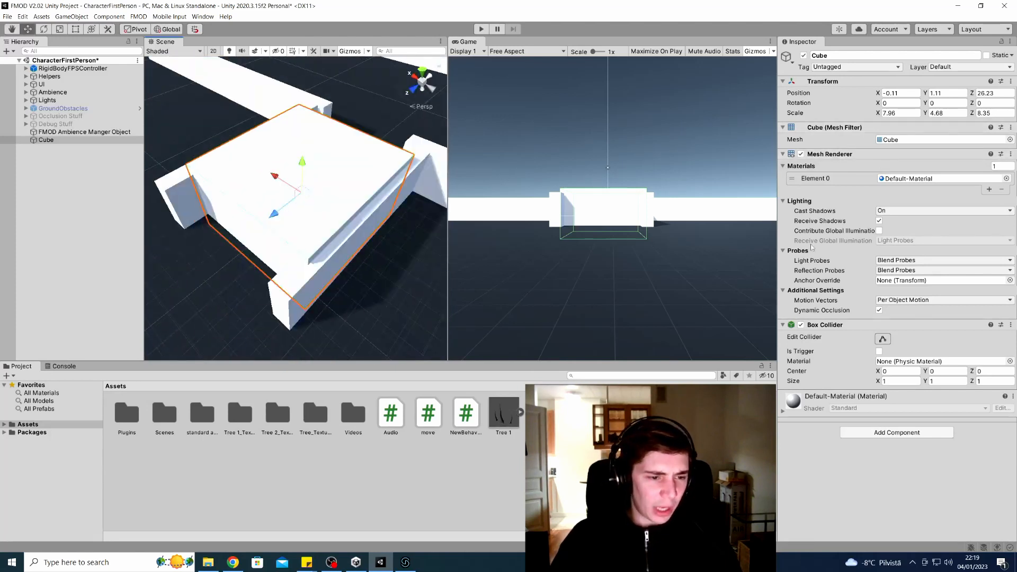
Remove the cube's Mesh Filter and Mesh Renderer, tick Is Trigger, and rename it 'Trigger Box Audio Blender 1'
right_click(831, 131)
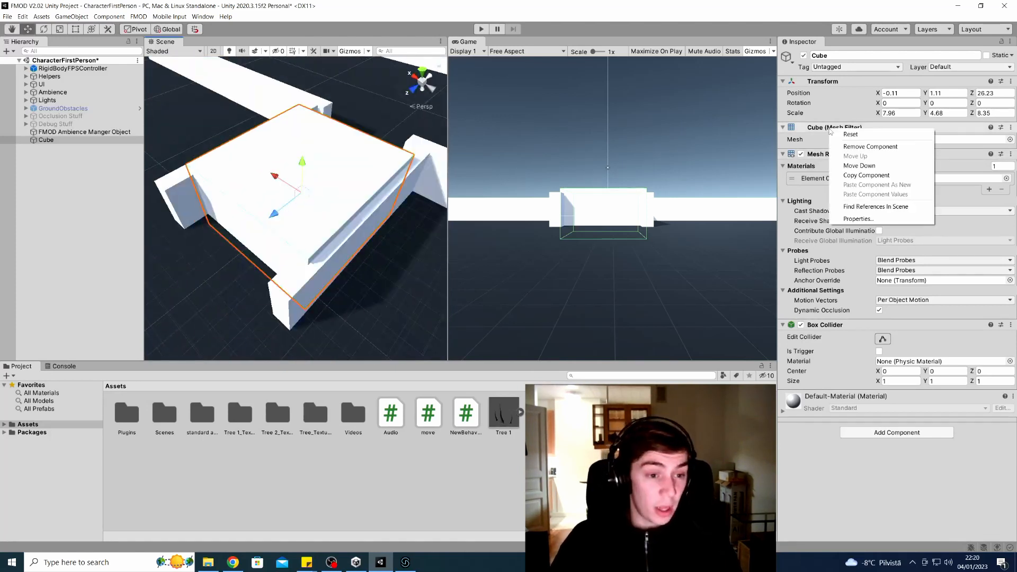
left_click(869, 147)
right_click(833, 128)
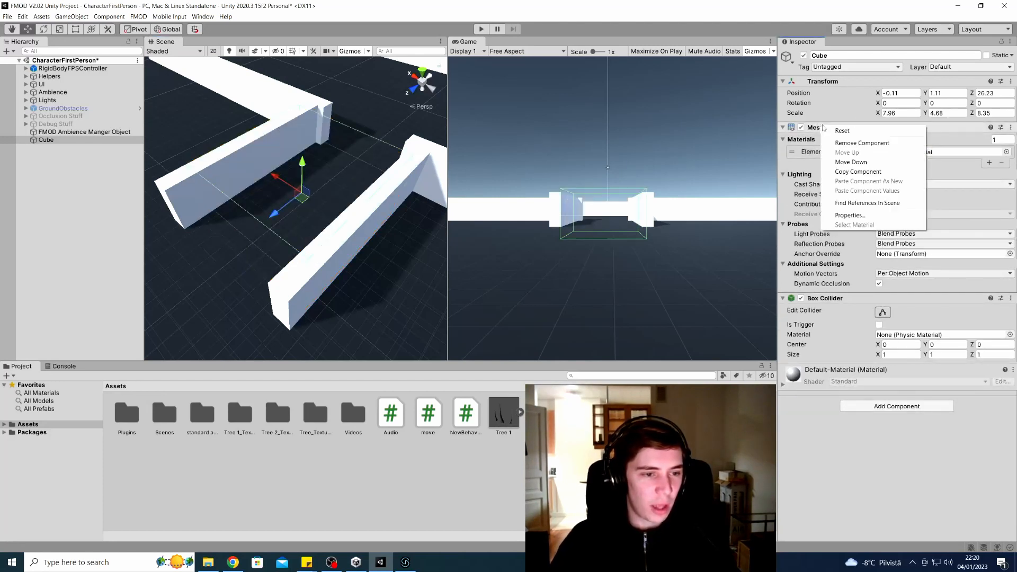
left_click(847, 143)
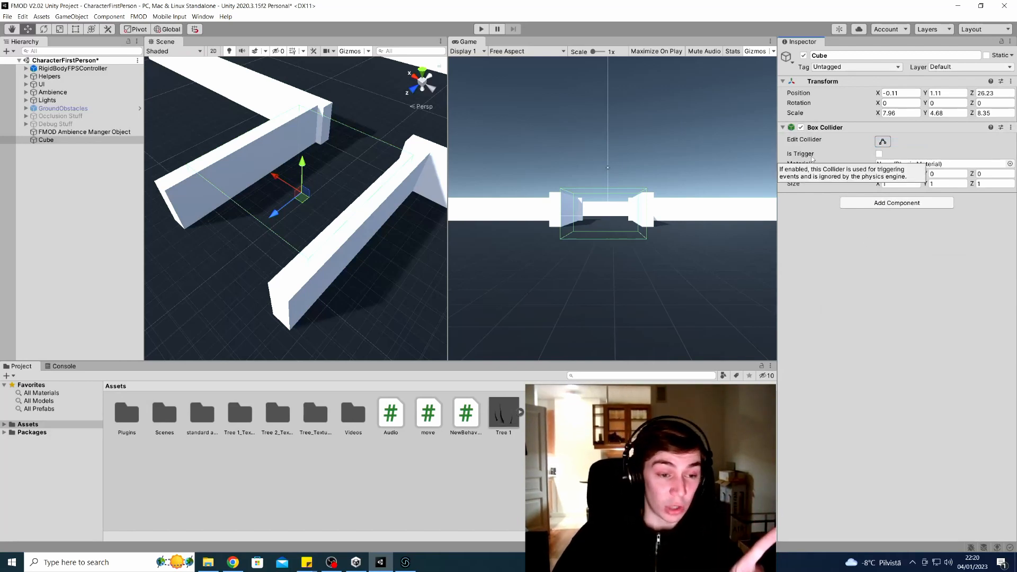
left_click(880, 154)
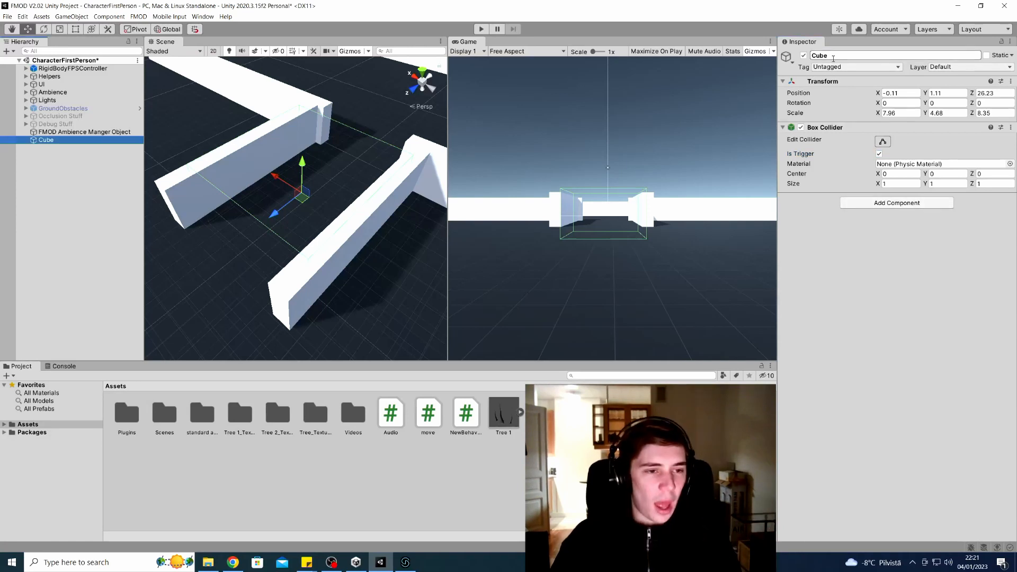
left_click(833, 56)
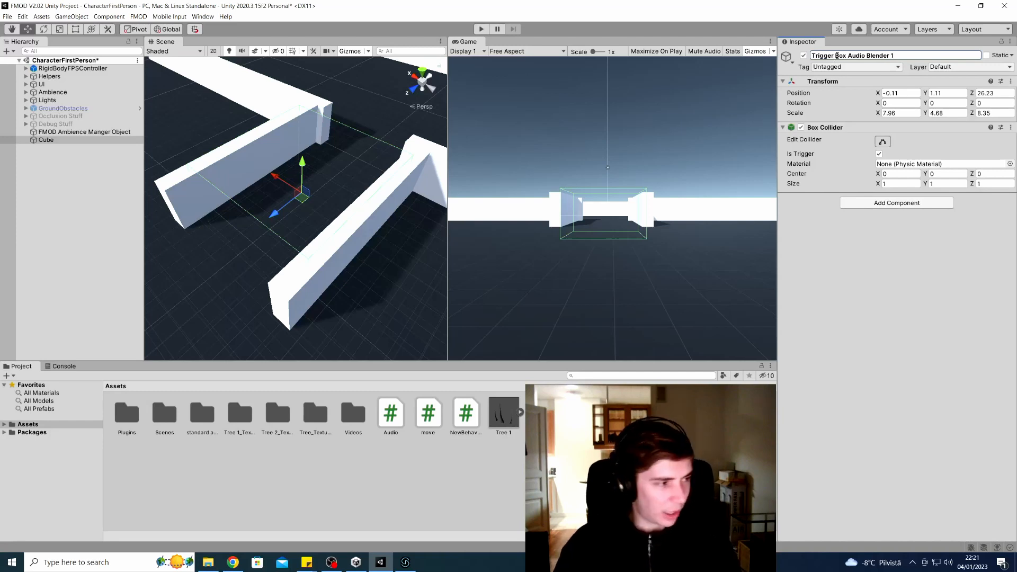
Confirm the new name and add the Trigger Box Audio Blender script via an Add Component search
key("Return")
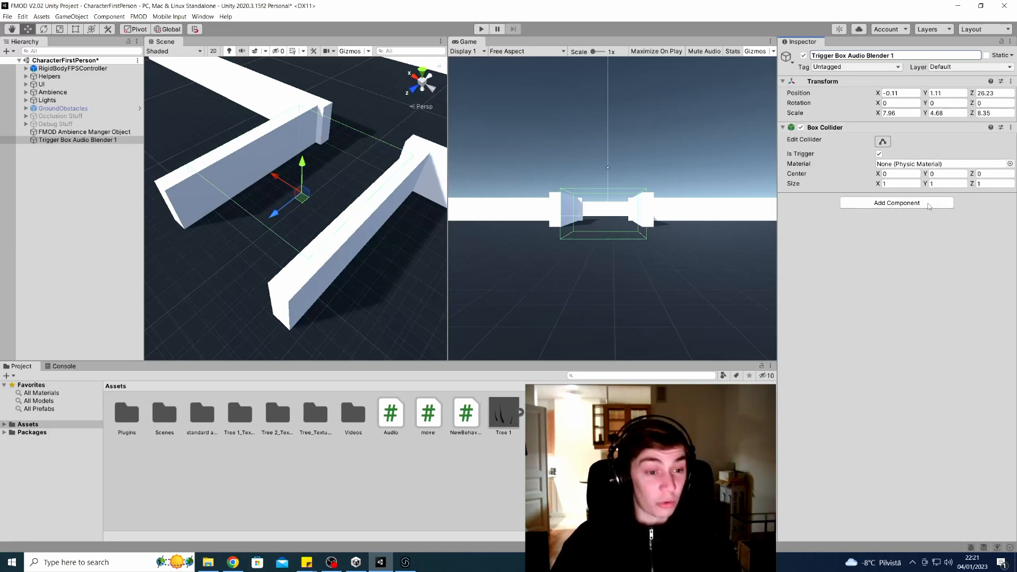
left_click(930, 204)
key("BackSpace")
type("trigger")
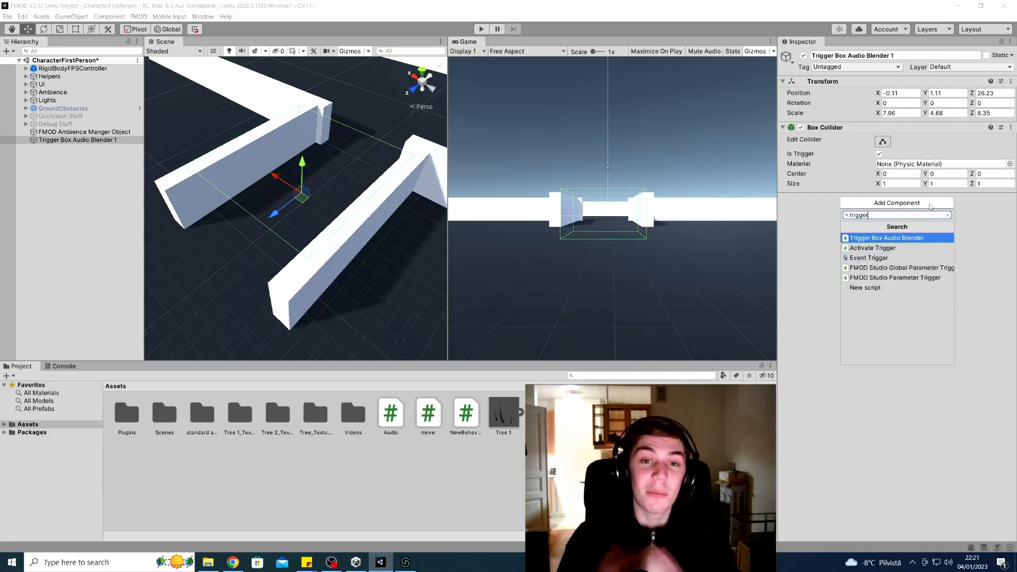
key("Return")
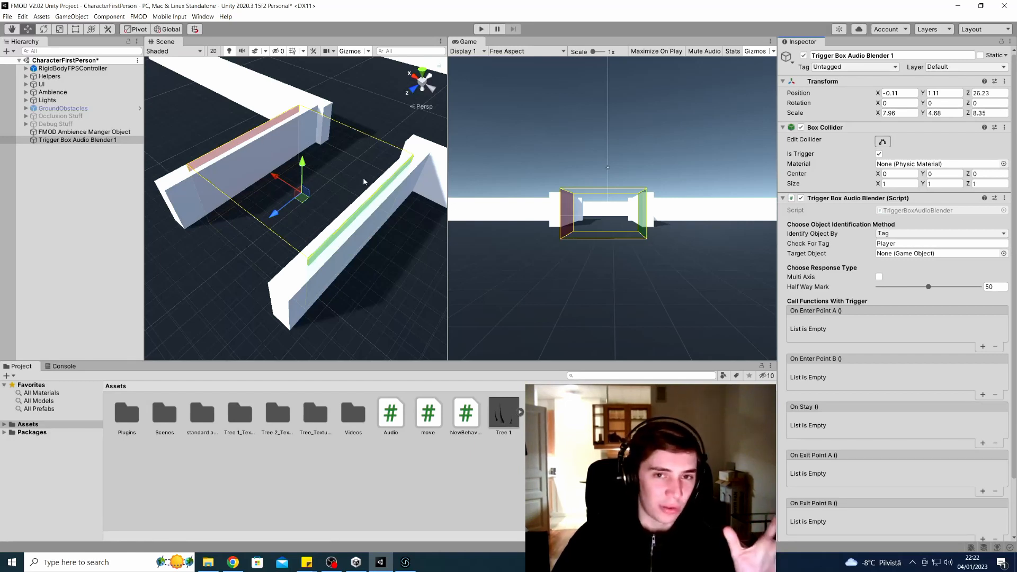
Toggle gizmos in the Scene and Game views so the trigger box outline shows in both
left_click(350, 53)
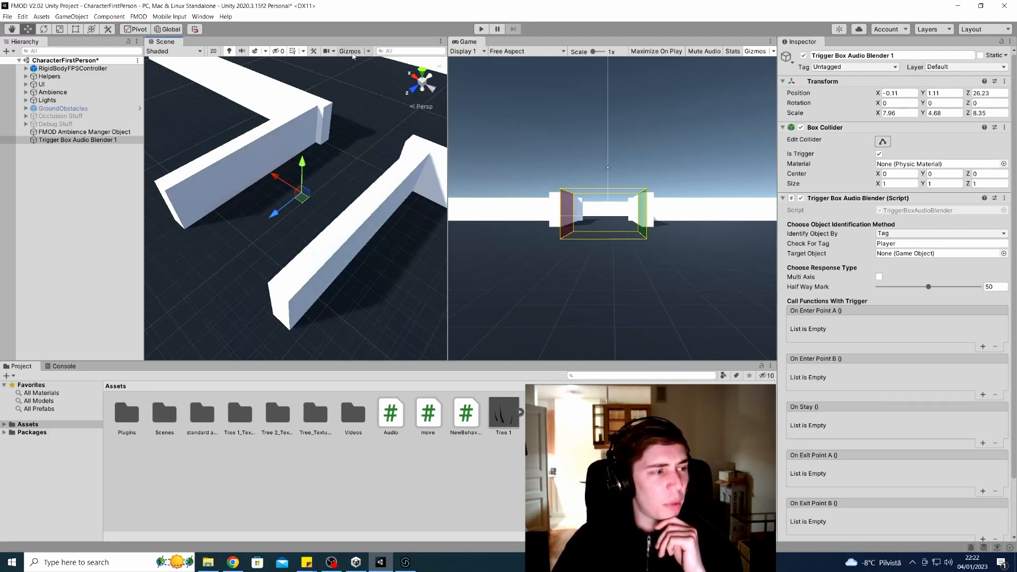
left_click(352, 52)
left_click(757, 52)
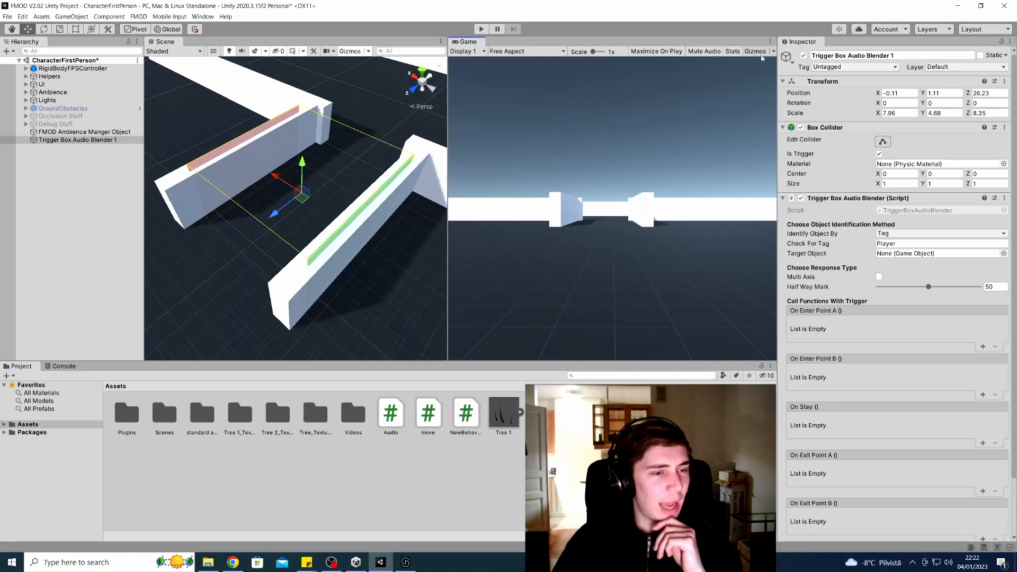
left_click(753, 53)
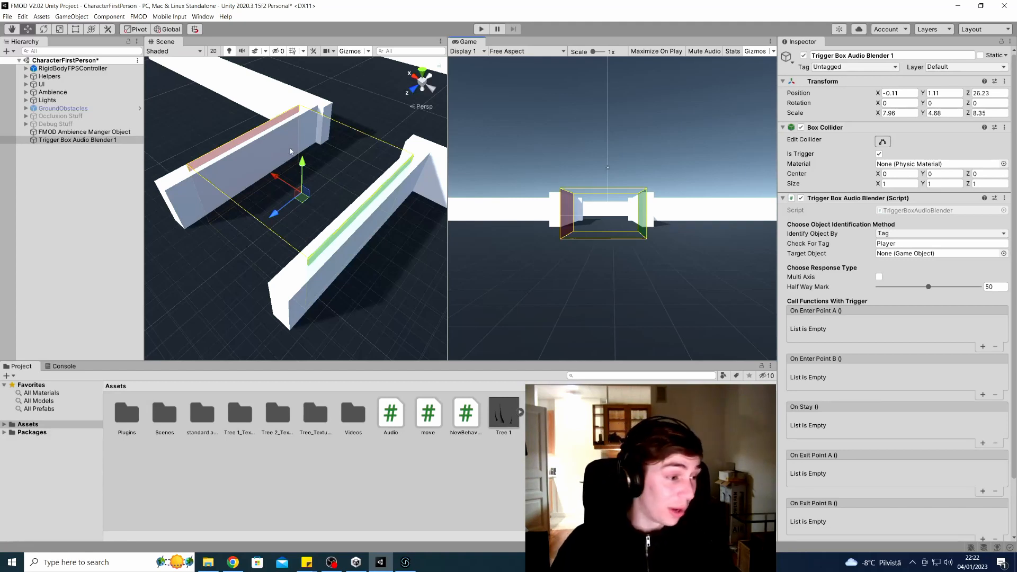
Set the trigger box's Rotation Y to 90 and orbit the Scene view to confirm it spans the corridor
left_click(941, 104)
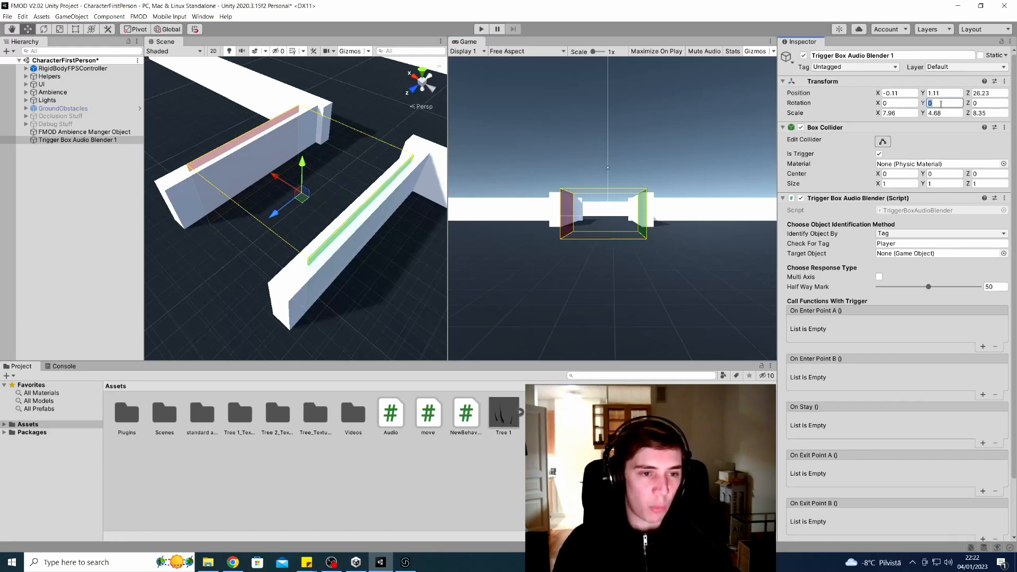
type("90")
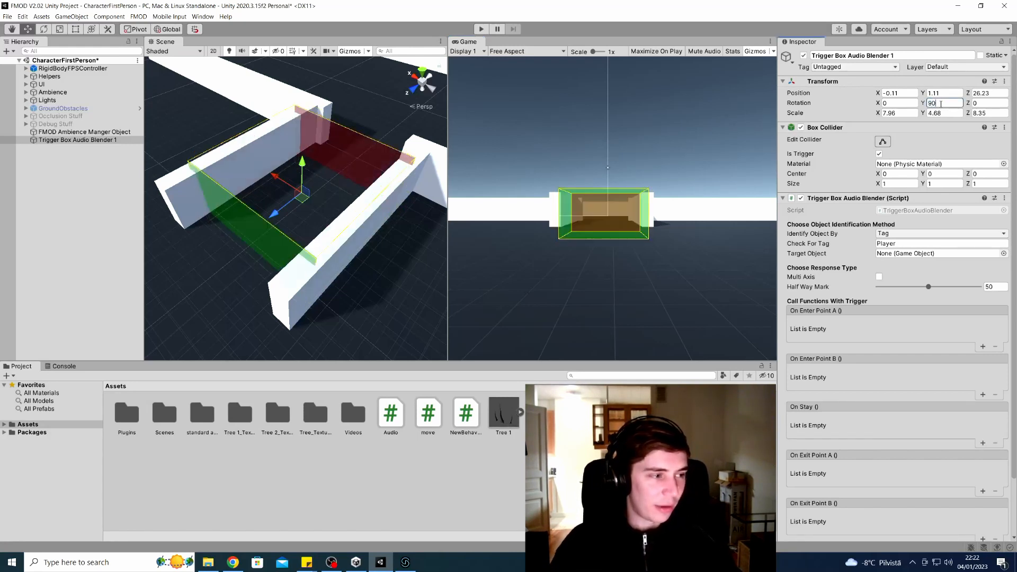
right_click_drag(398, 232, 388, 225)
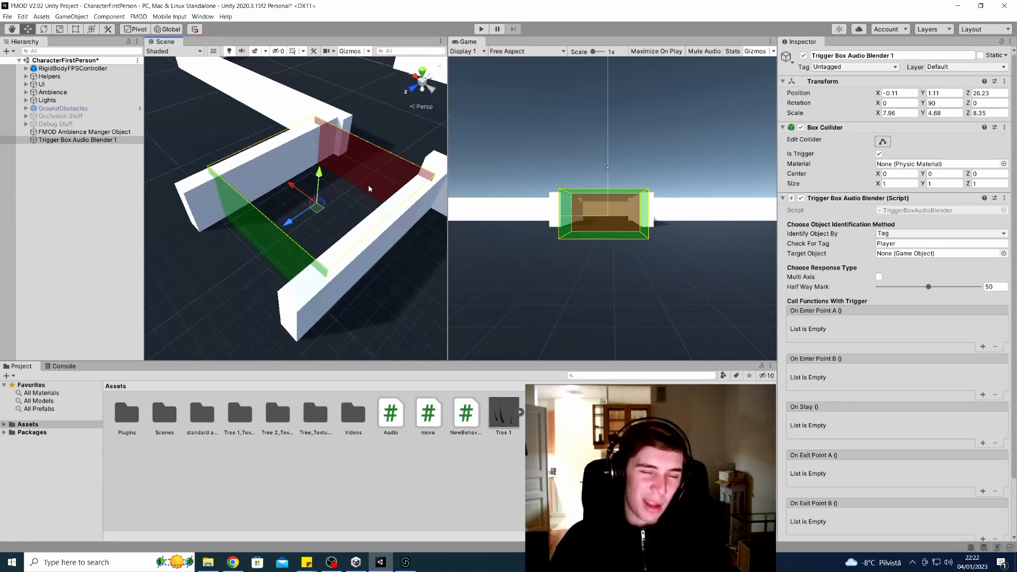
right_click_drag(369, 185, 364, 171)
right_click_drag(305, 238, 379, 156)
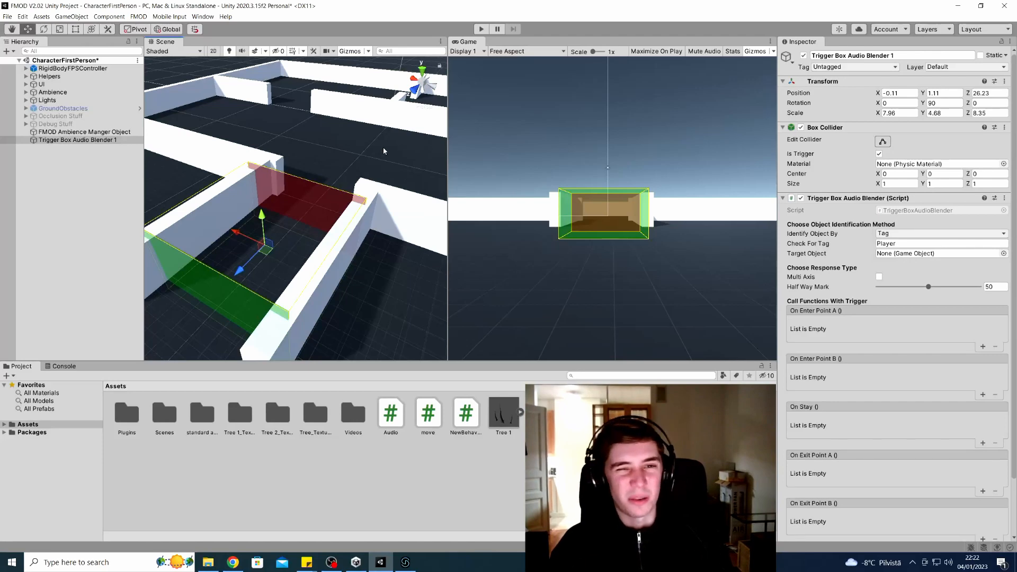
right_click_drag(382, 147, 386, 233)
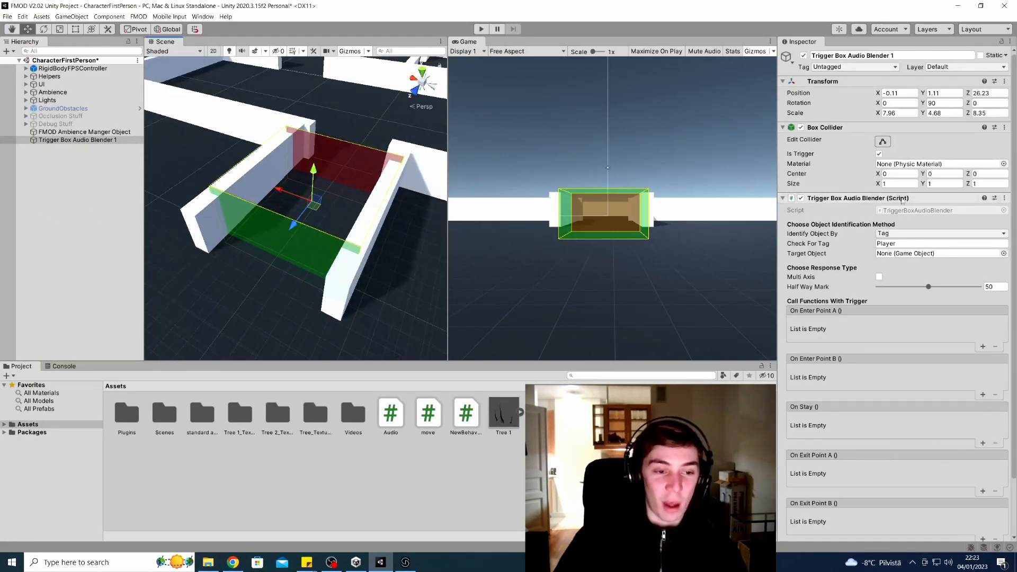
scroll(883, 206, "down", 3)
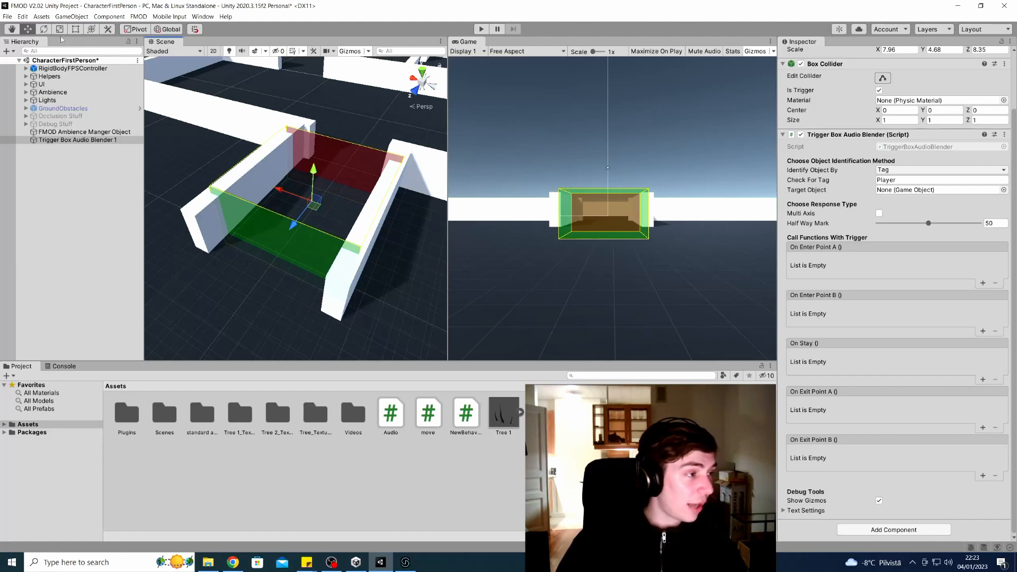
Frame the player controller, then keep Trigger Box Audio Blender 1 identifying objects by Tag
left_click(55, 69)
key("Right")
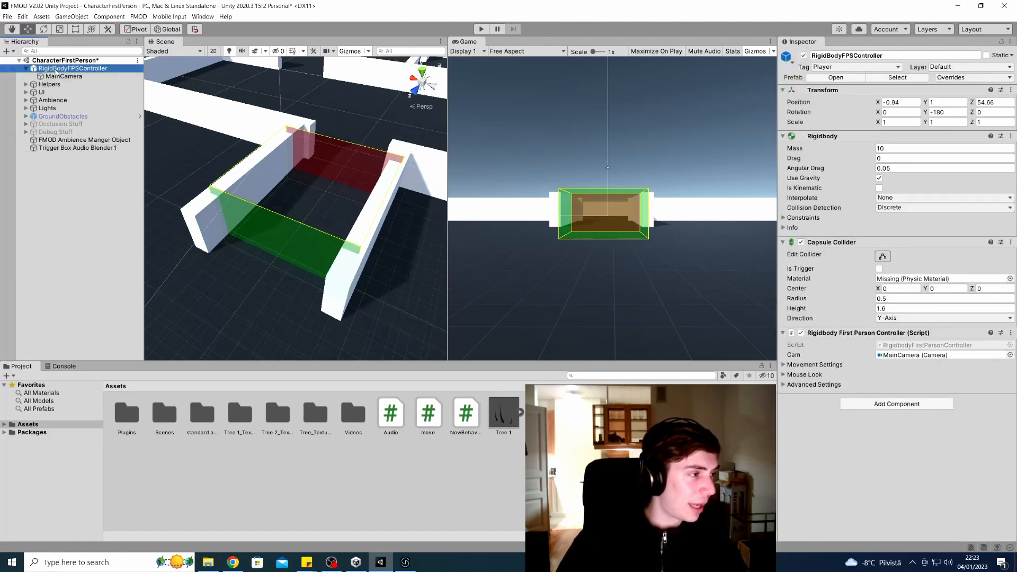
key("f")
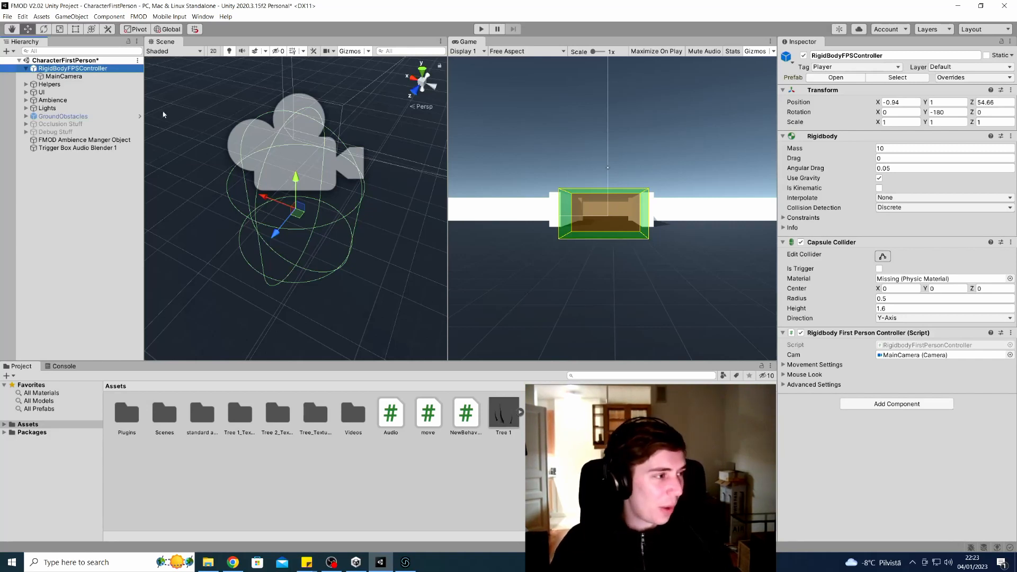
left_click(70, 148)
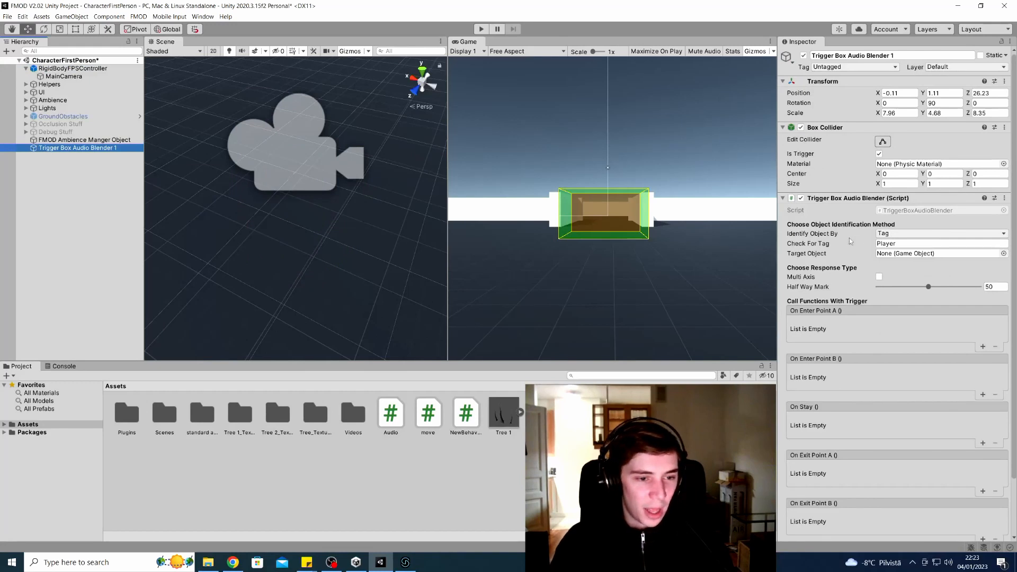
left_click(1003, 235)
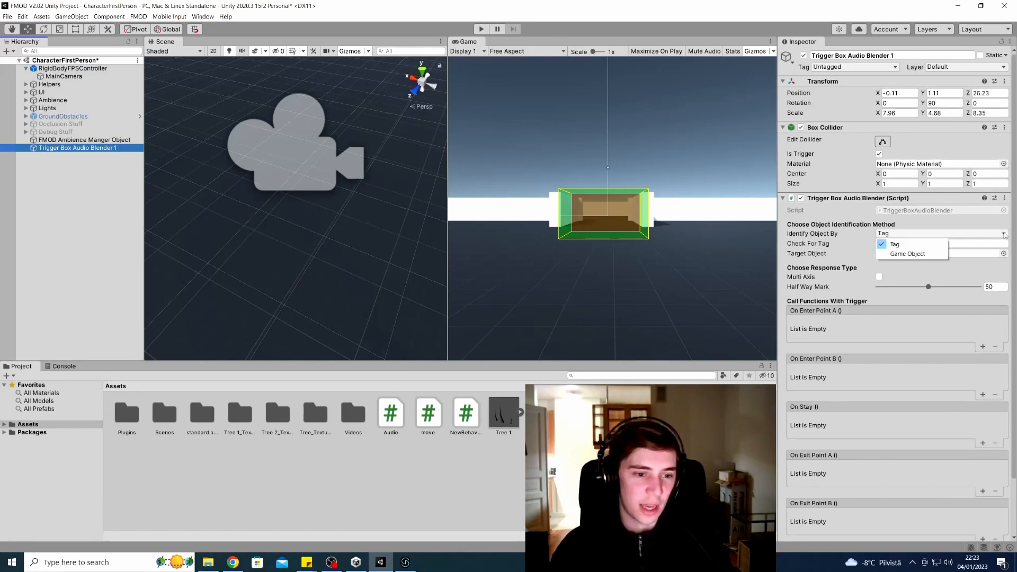
left_click(933, 245)
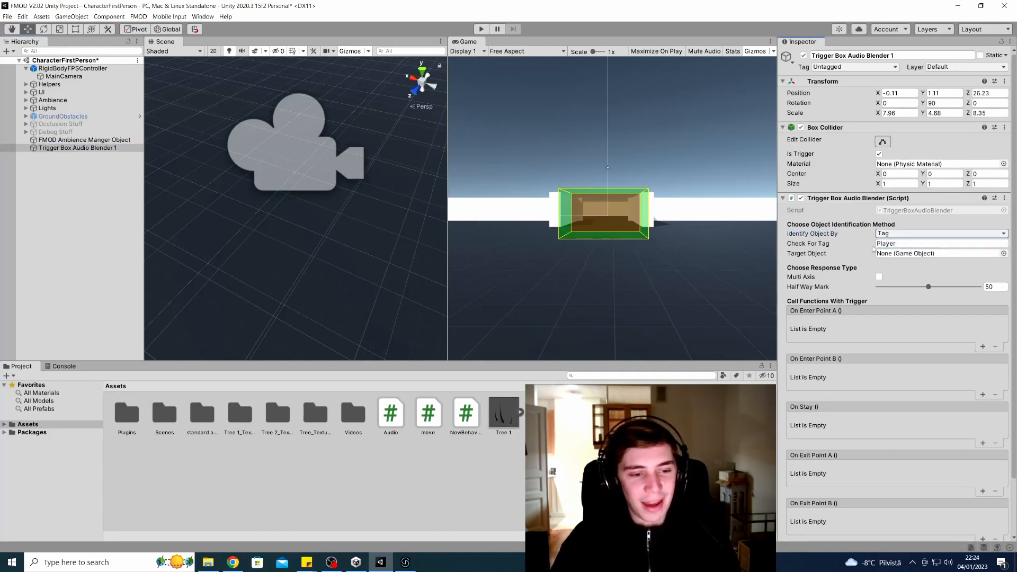
left_click(898, 243)
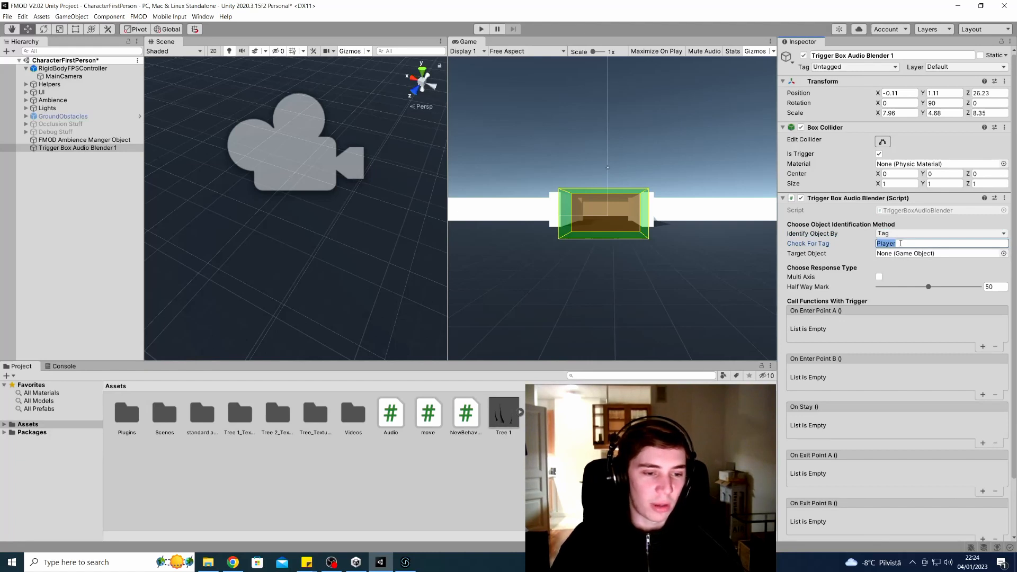
left_click(900, 243)
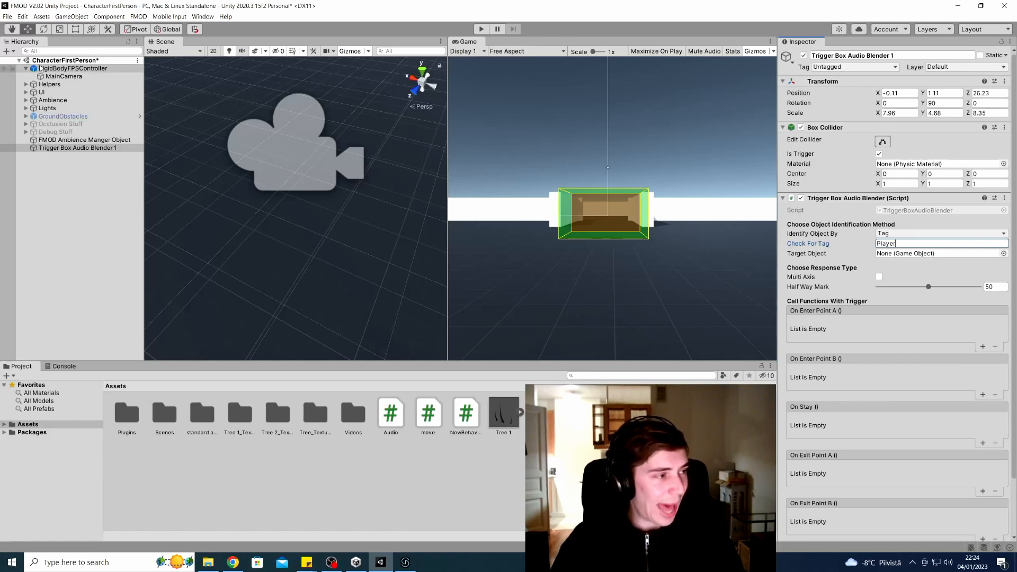
Check the player's tag in Tags & Layers and bring up the trigger box's Identify Object By choices
left_click(74, 68)
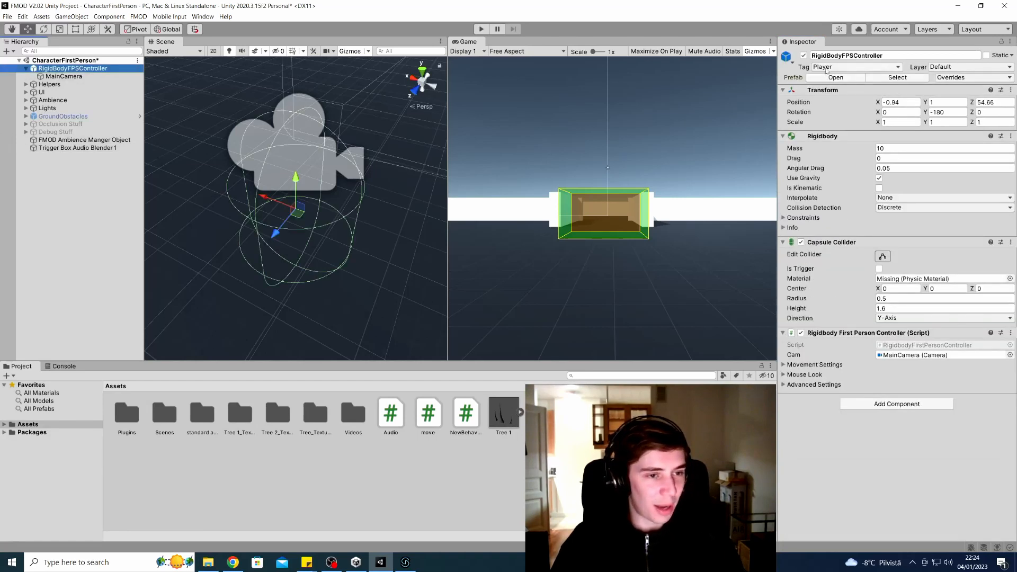
left_click(838, 68)
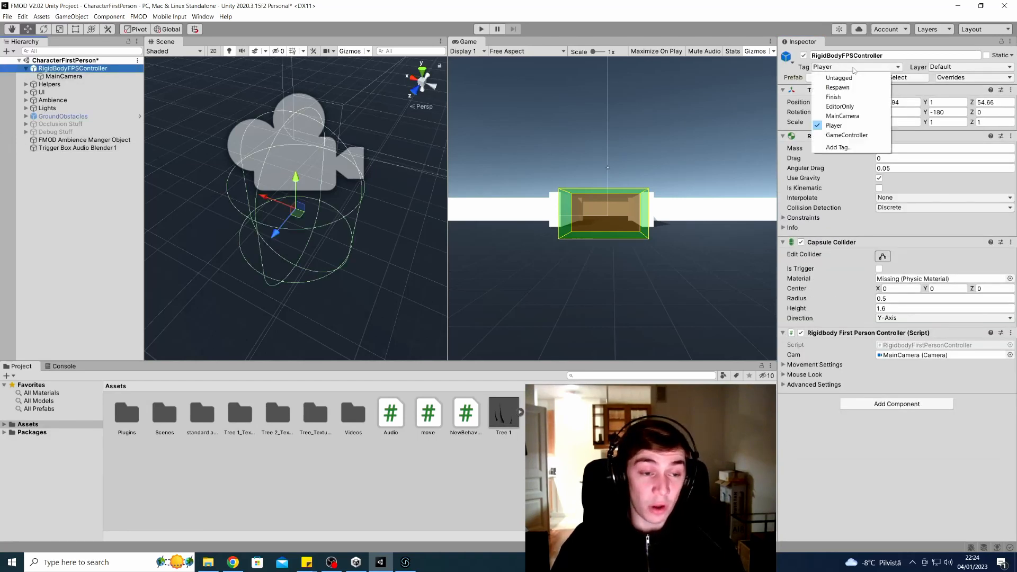
left_click(872, 148)
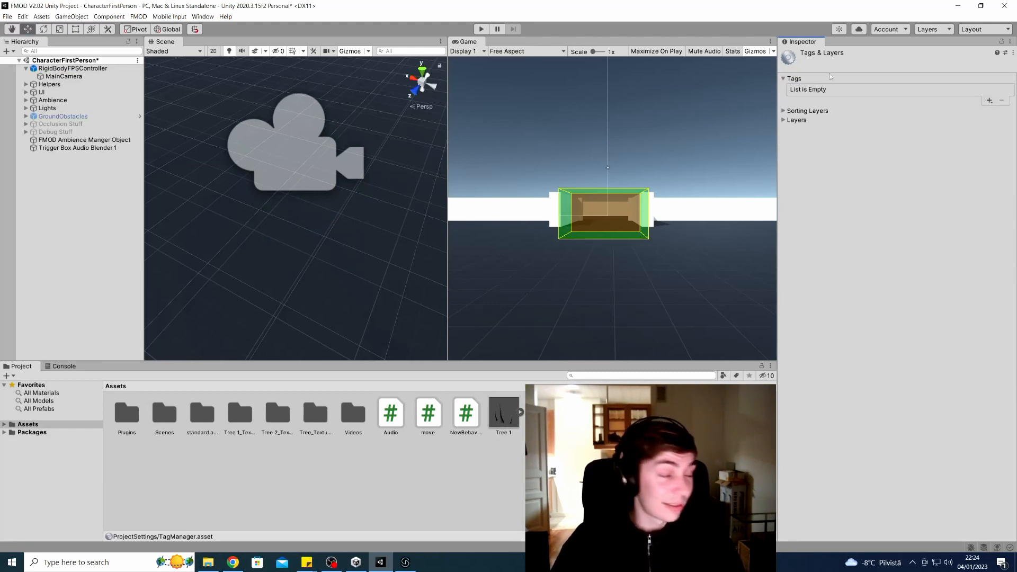
left_click(77, 148)
left_click(940, 234)
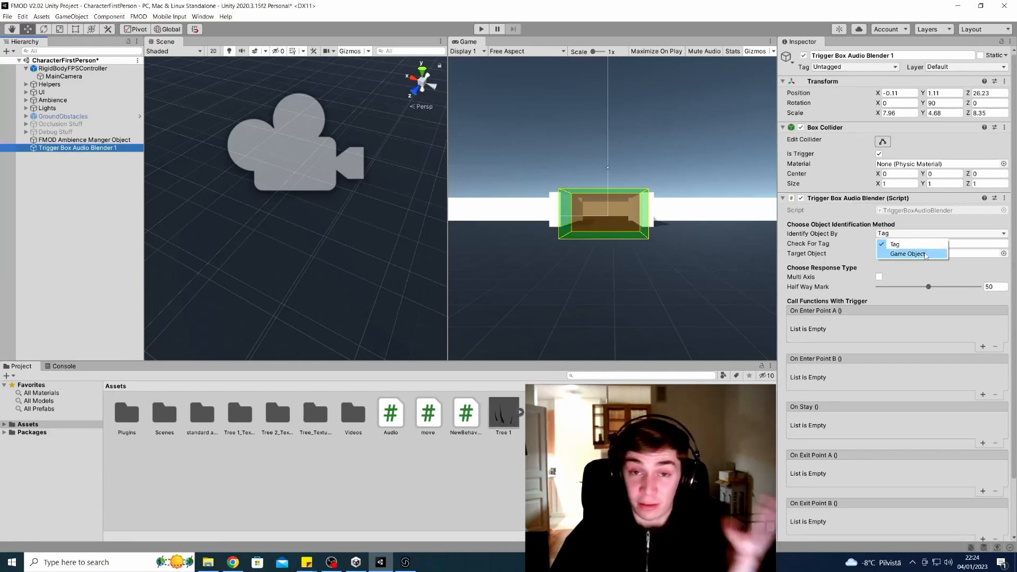
Have Trigger Box Audio Blender 1 identify by Game Object, with Check For Tag cleared and RigidBodyFPSController as target
left_click(925, 254)
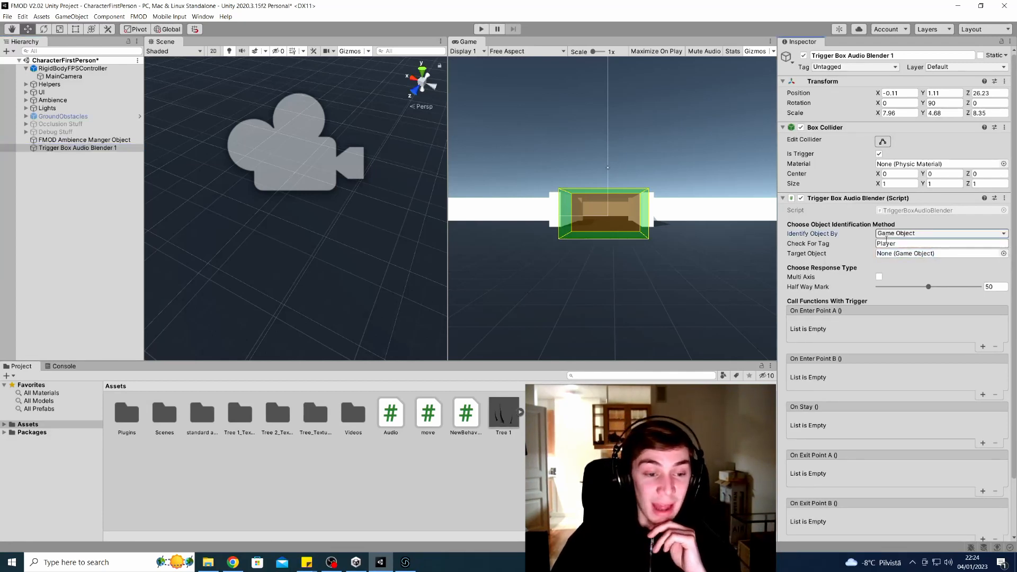
left_click(905, 244)
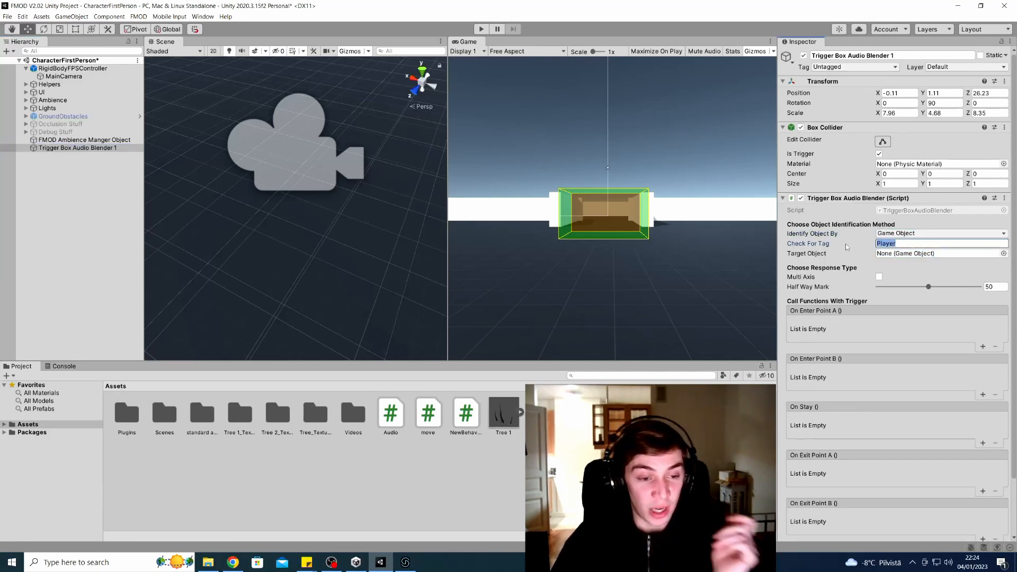
key("BackSpace")
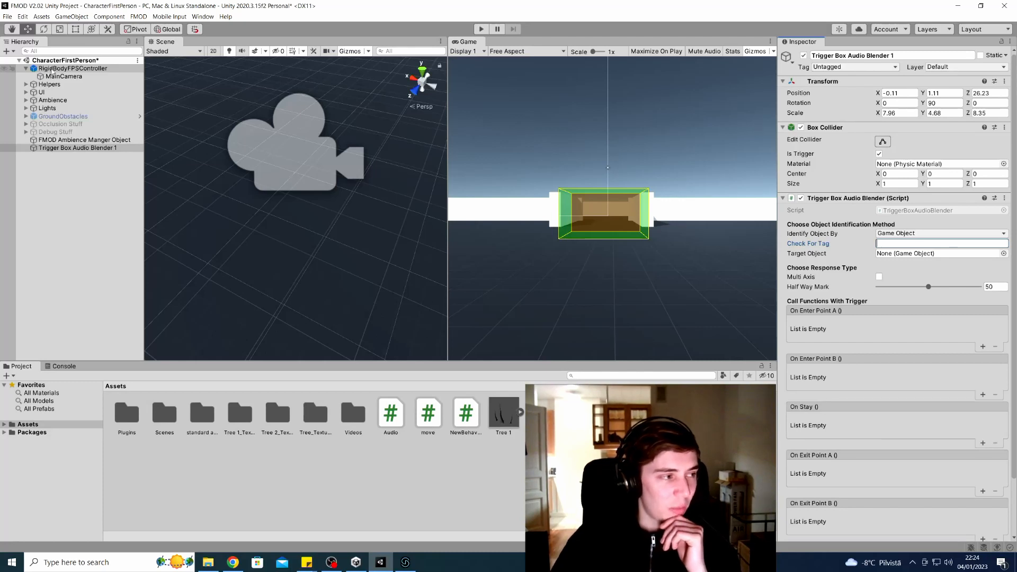
left_click_drag(69, 70, 955, 254)
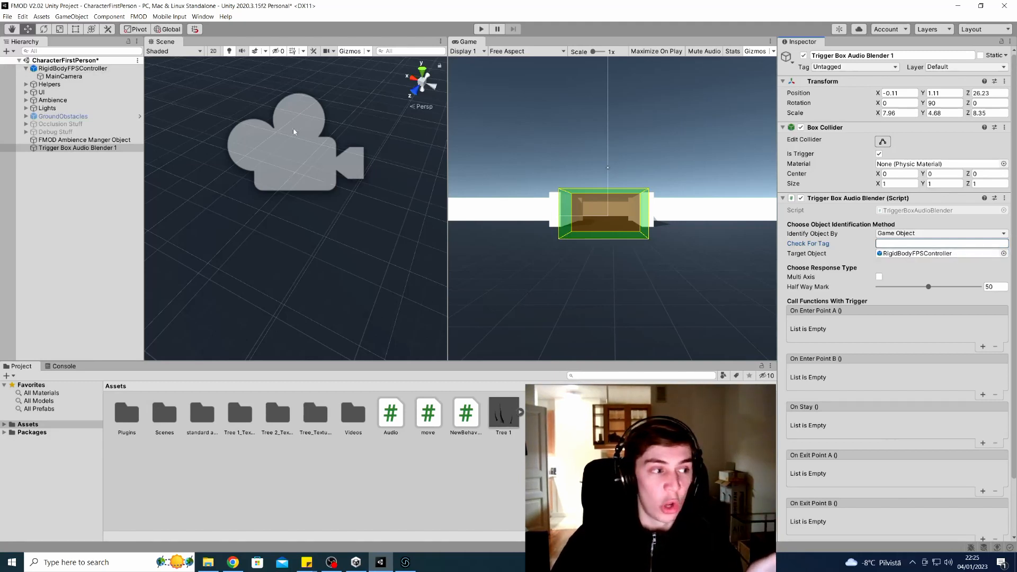
scroll(811, 194, "down", 3)
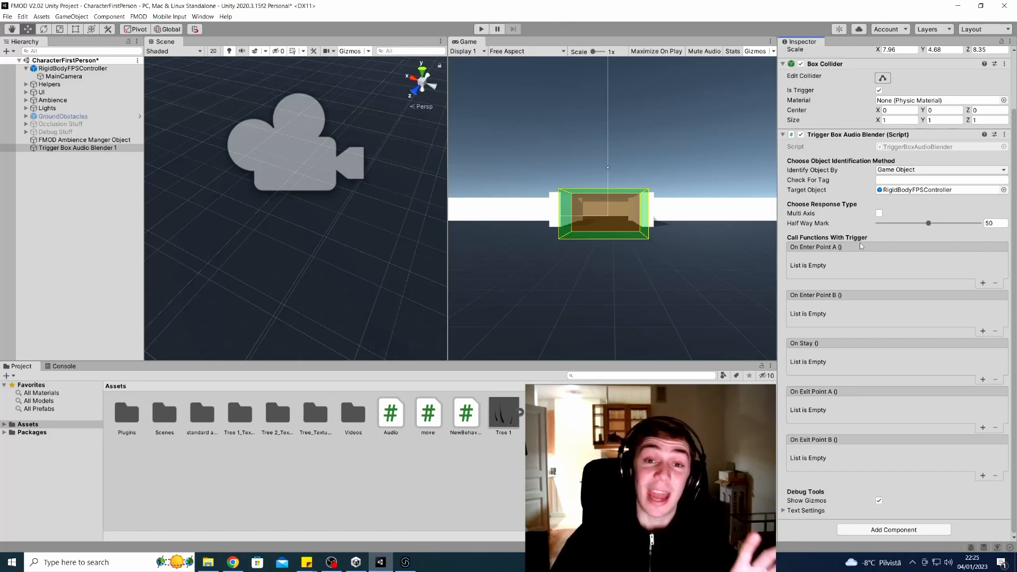
Frame the trigger box and add an On Enter Point A entry referencing the FMOD Ambience Manger Object
left_click(55, 140)
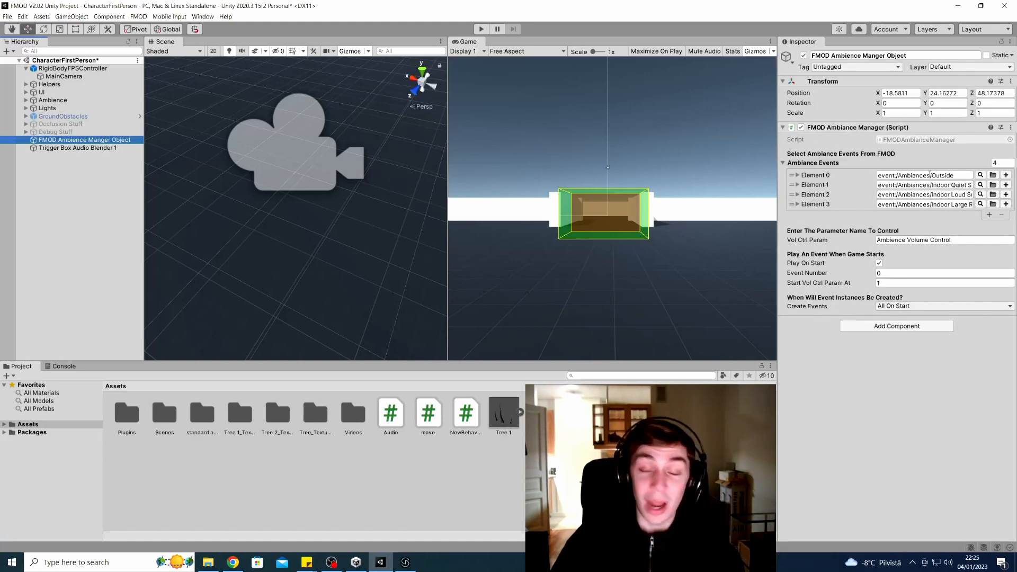
left_click(68, 149)
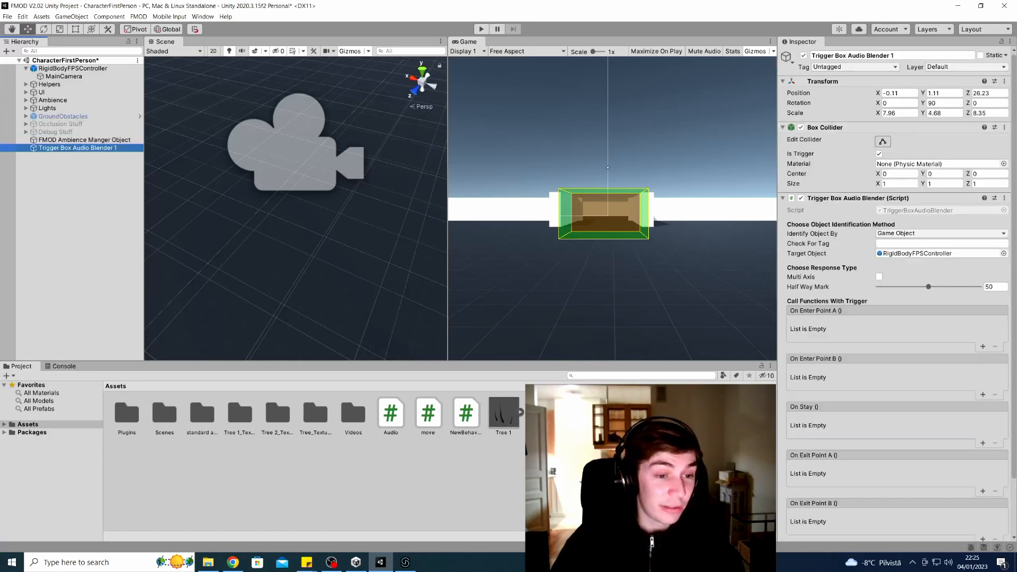
scroll(848, 348, "down", 3)
key("f")
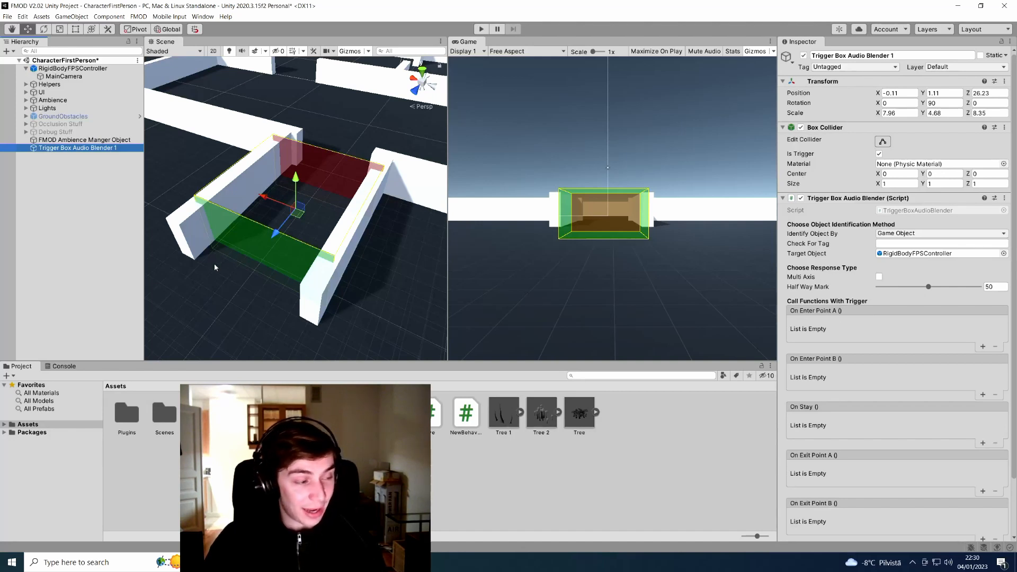
left_click(983, 346)
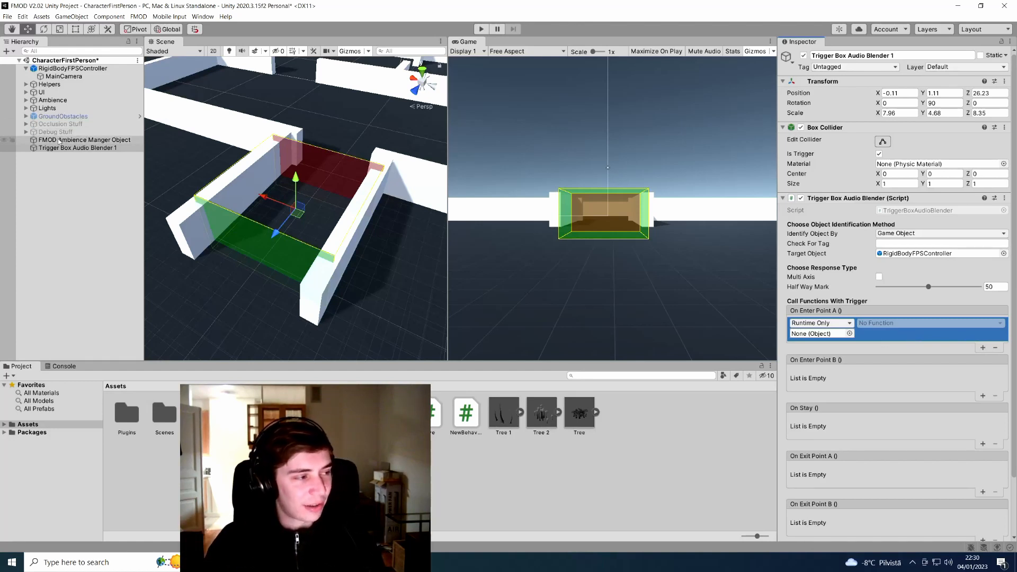
left_click_drag(55, 141, 830, 335)
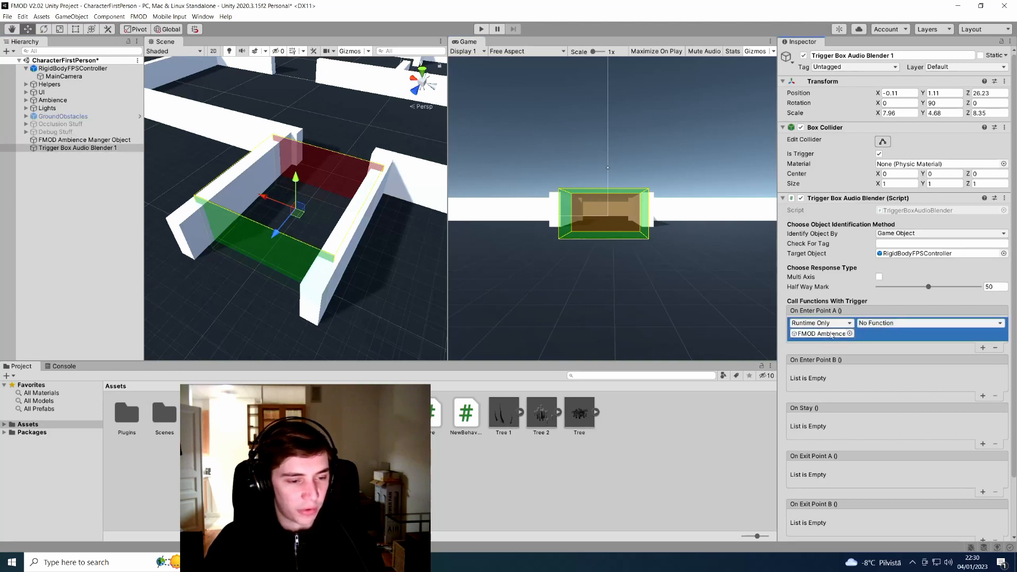
Set the On Enter Point A entry to call FMODAmbianceManager.PlayAmbiance with ambience 3
left_click(965, 324)
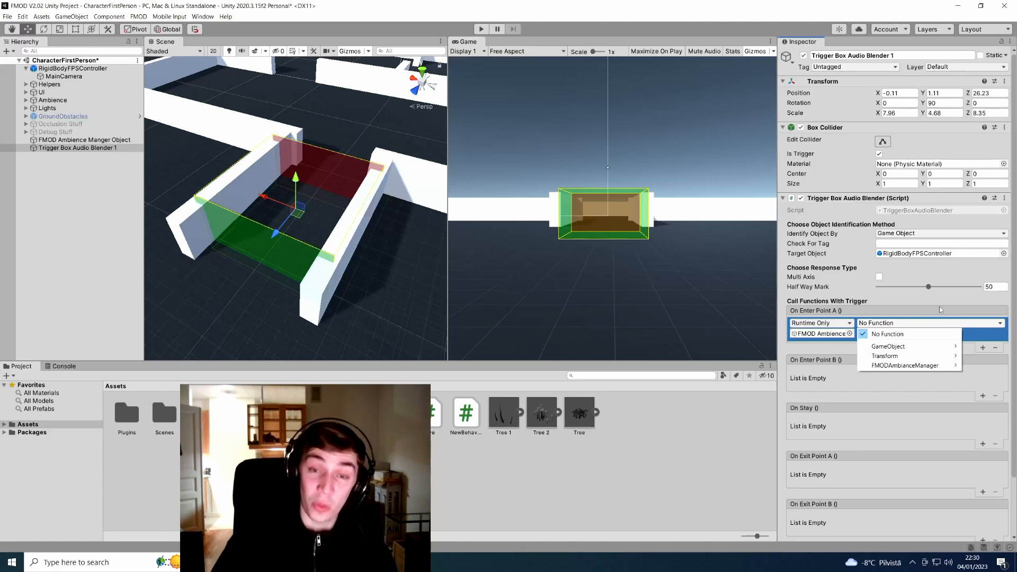
mouse_move(935, 369)
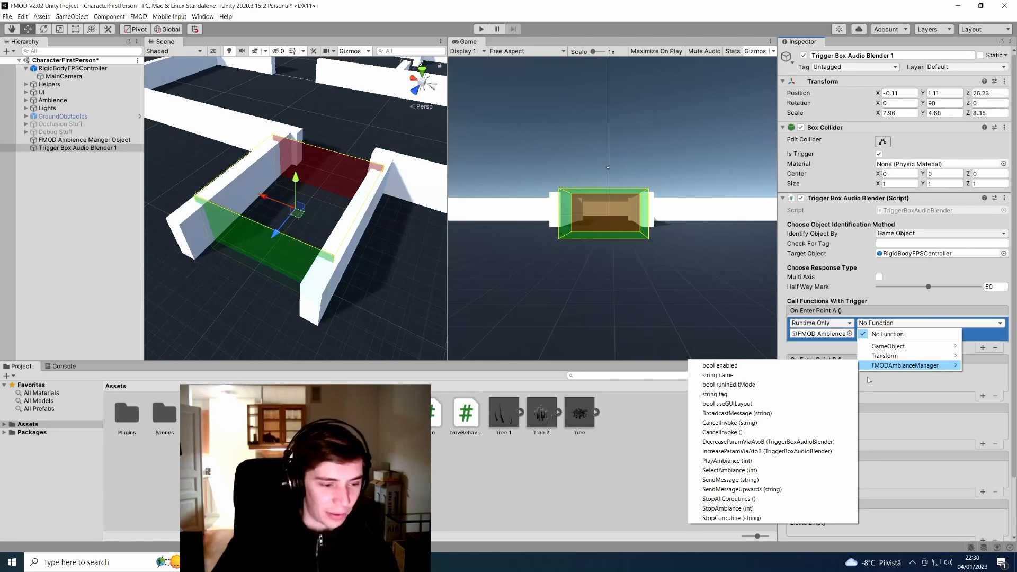
left_click(792, 461)
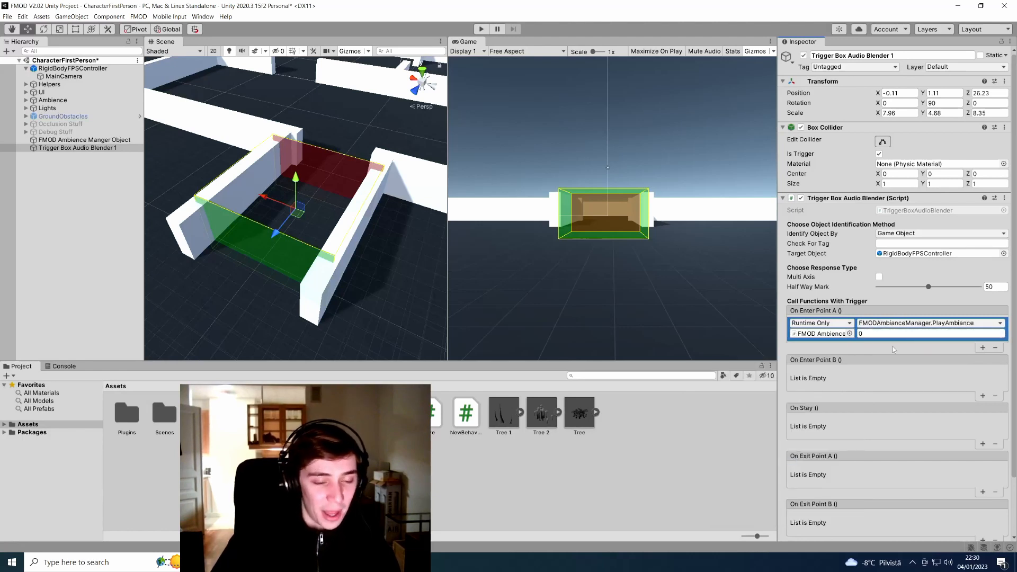
left_click(875, 334)
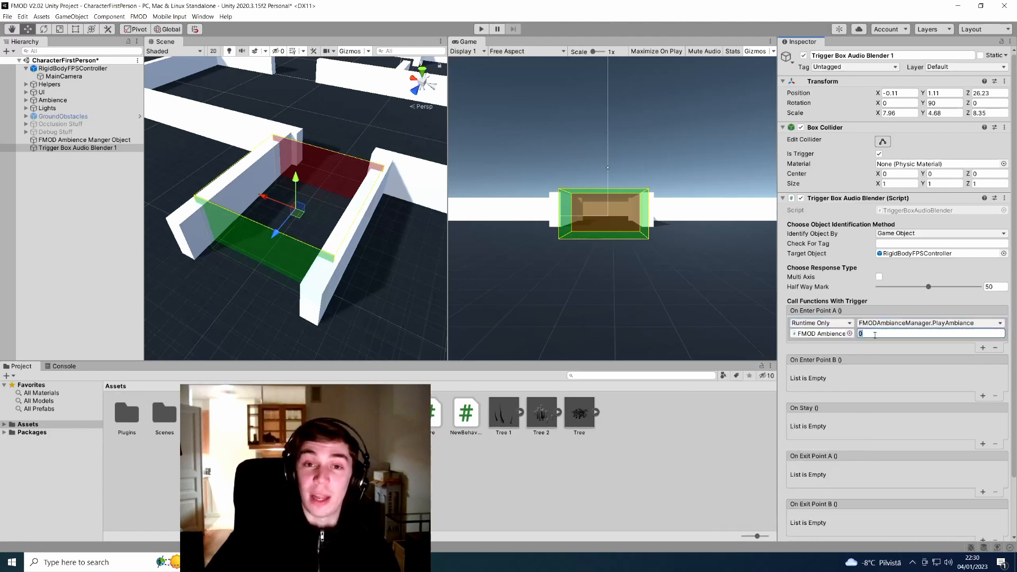
left_click(48, 140)
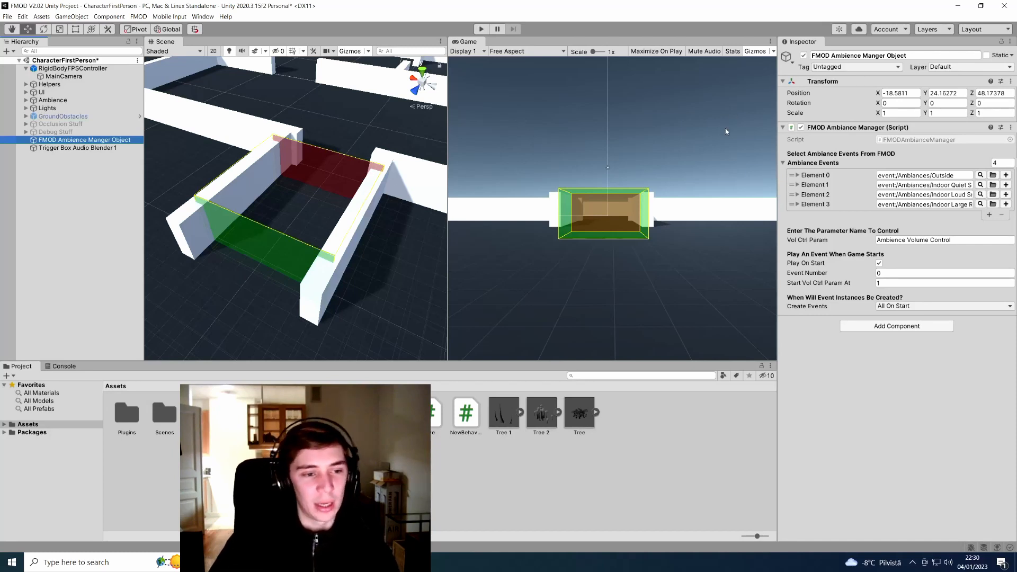
left_click(132, 148)
left_click(884, 332)
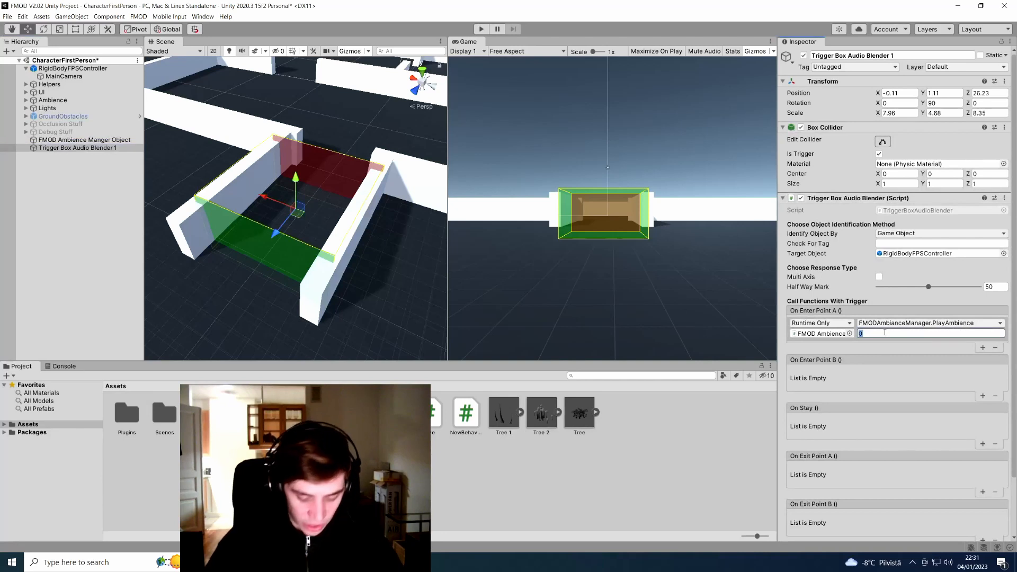
type("3")
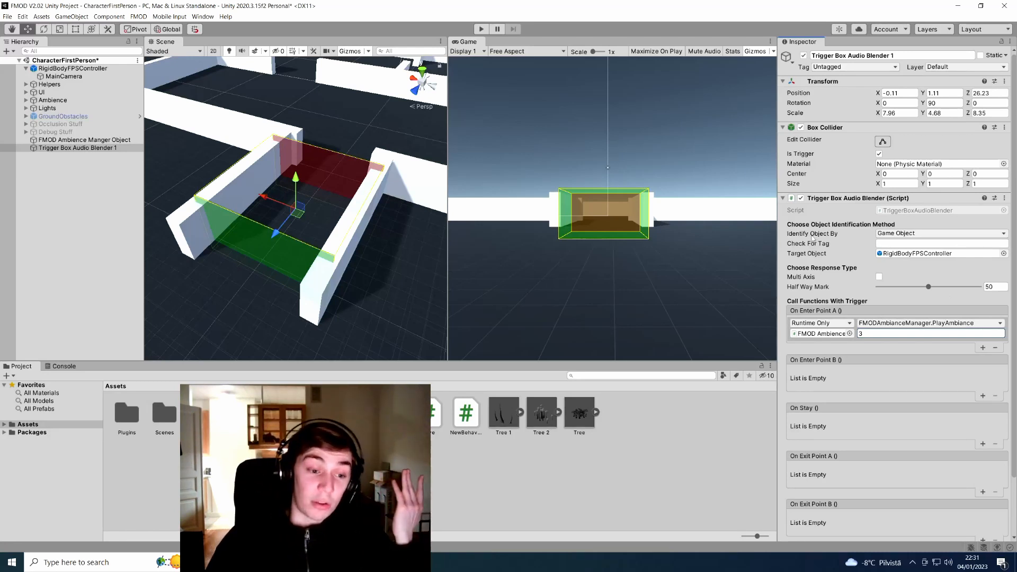
Add an On Exit Point B entry calling FMODAmbianceManager.StopAmbiance with 0 on the FMOD Ambience Manger Object
scroll(812, 238, "down", 3)
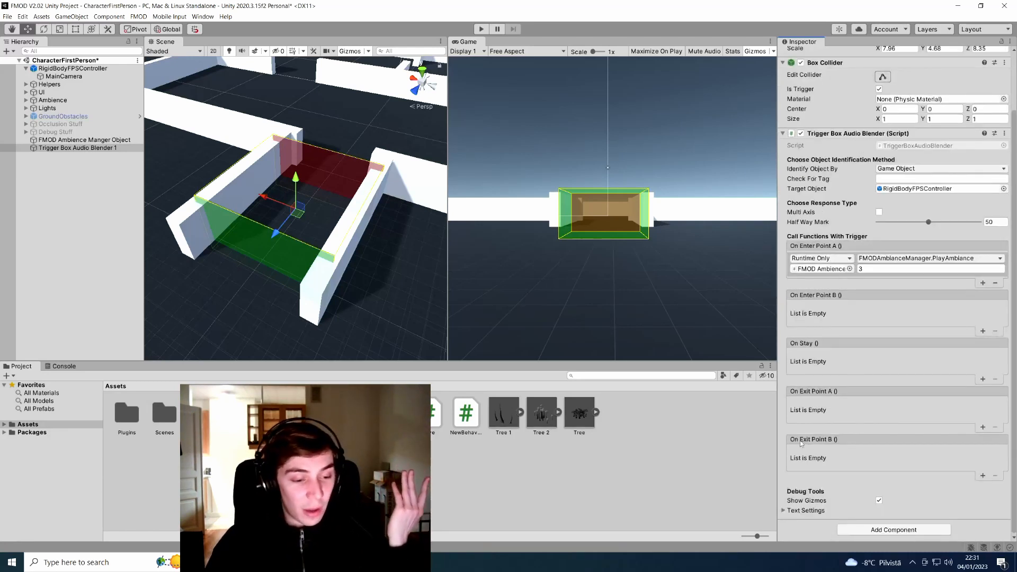
left_click(982, 476)
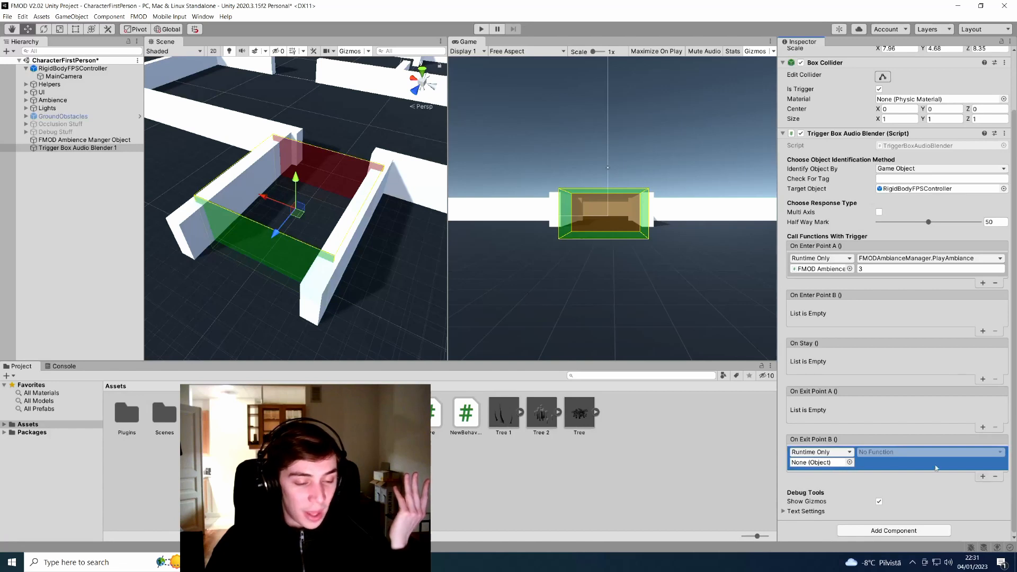
left_click_drag(83, 141, 821, 463)
left_click(921, 453)
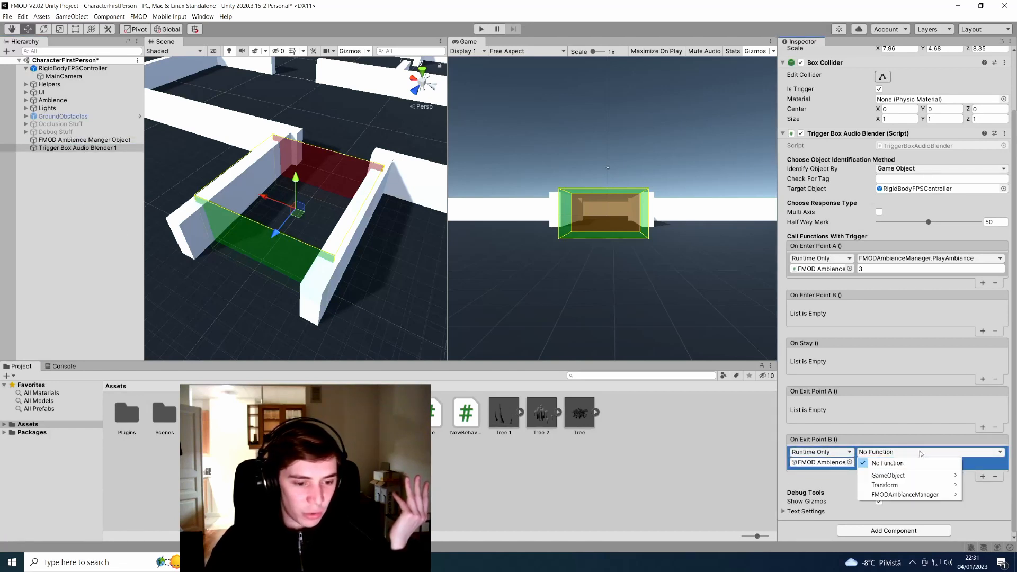
mouse_move(938, 499)
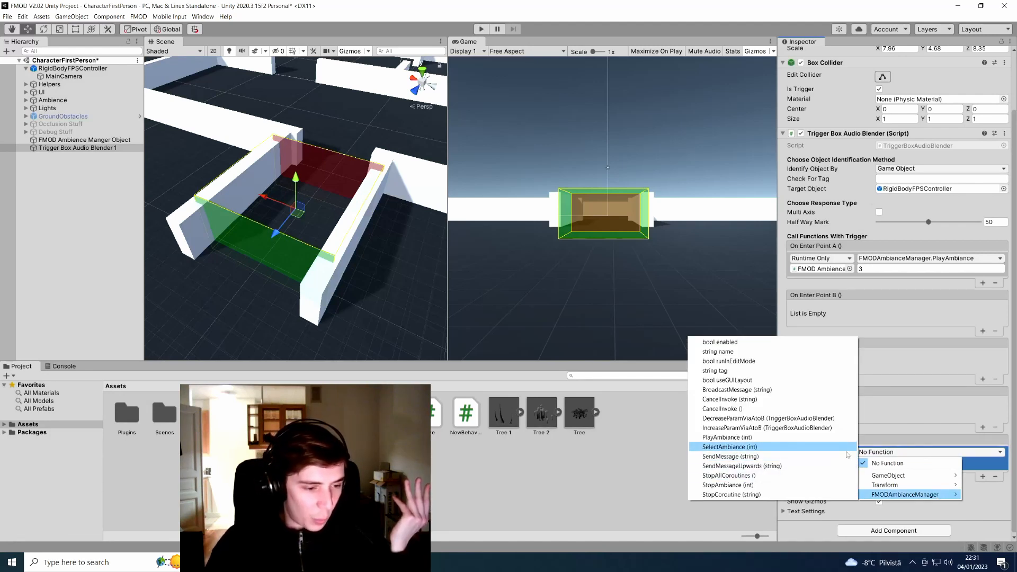
left_click(839, 485)
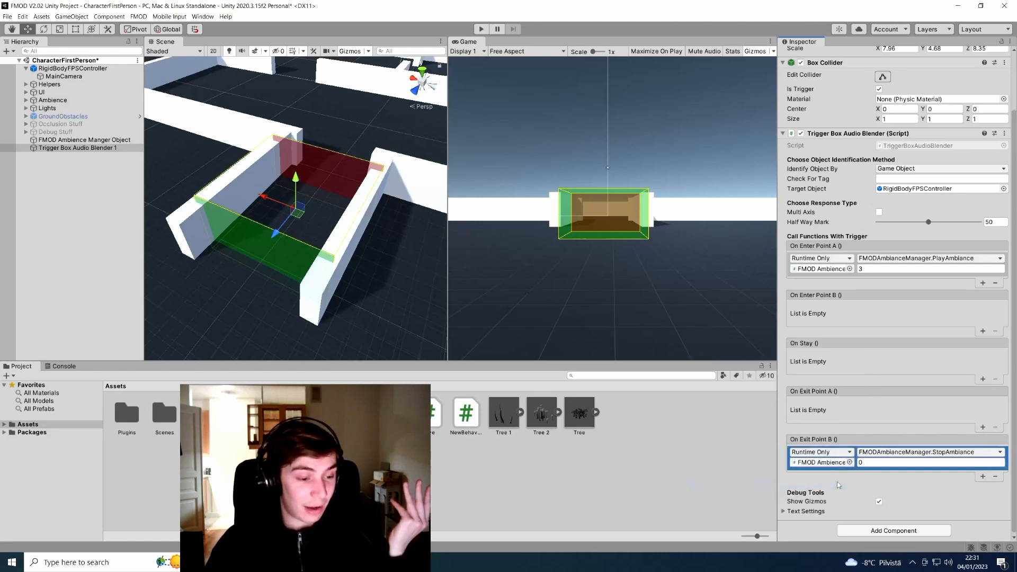
left_click(874, 463)
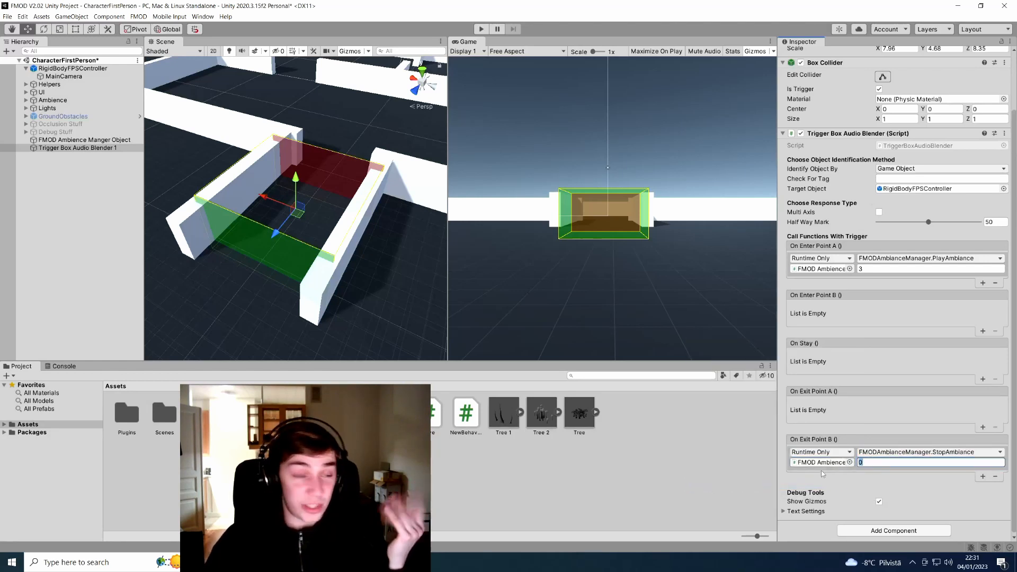
left_click(32, 140)
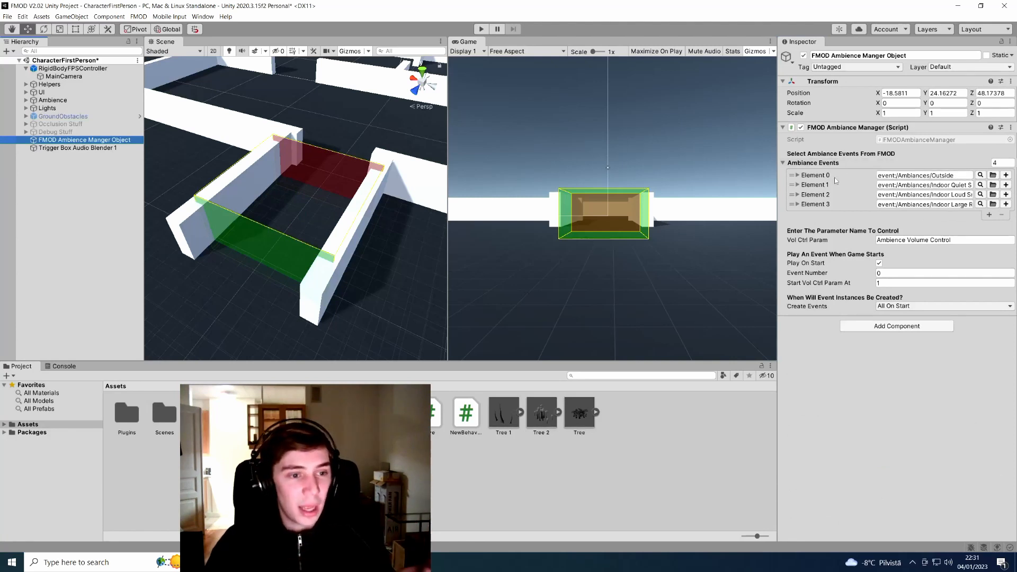
left_click(77, 148)
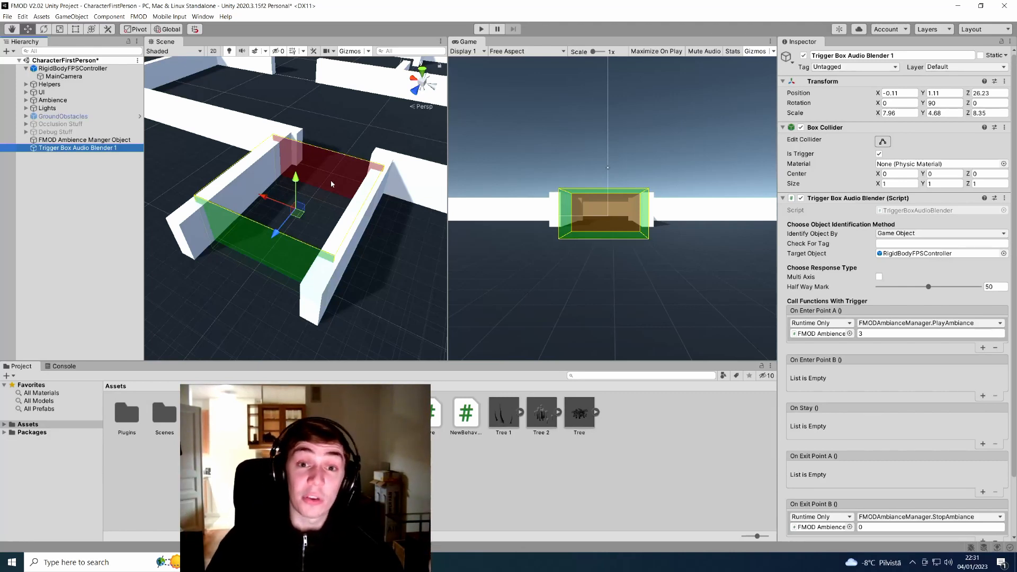
Add an On Enter Point B entry calling FMODAmbianceManager.PlayAmbiance with ambience 0
left_click(982, 395)
left_click_drag(85, 140, 827, 385)
left_click(898, 372)
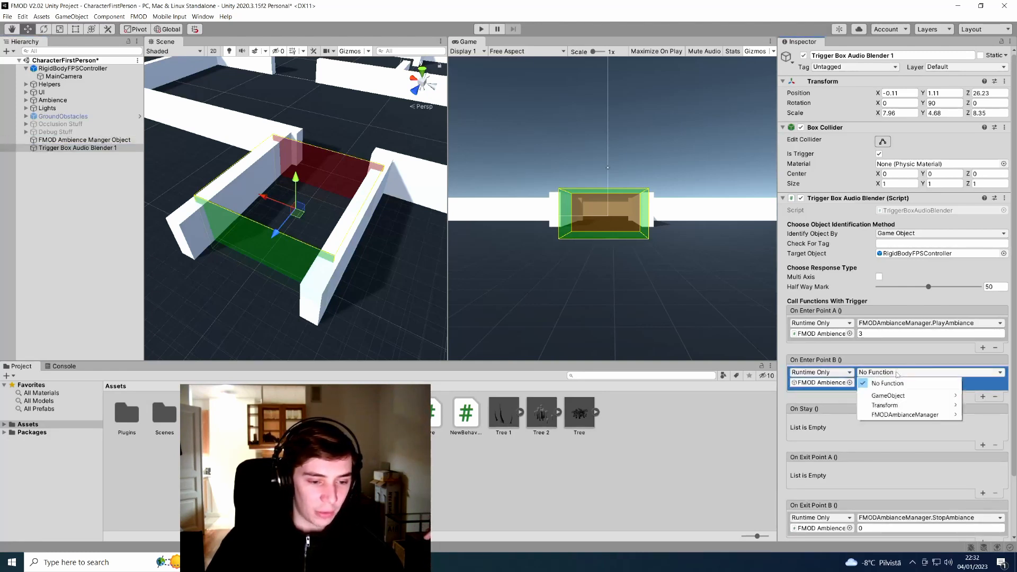
mouse_move(905, 415)
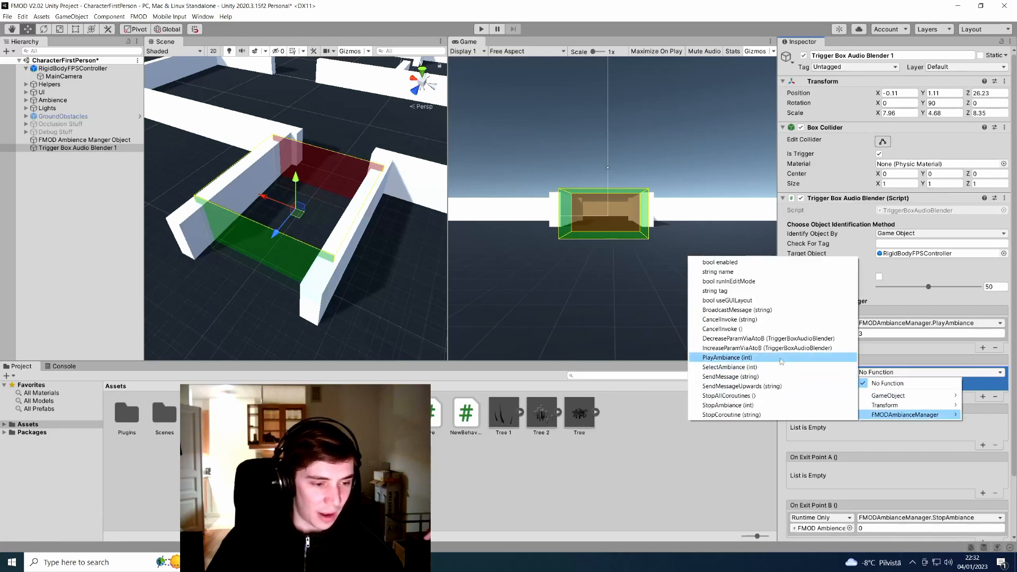
left_click(736, 357)
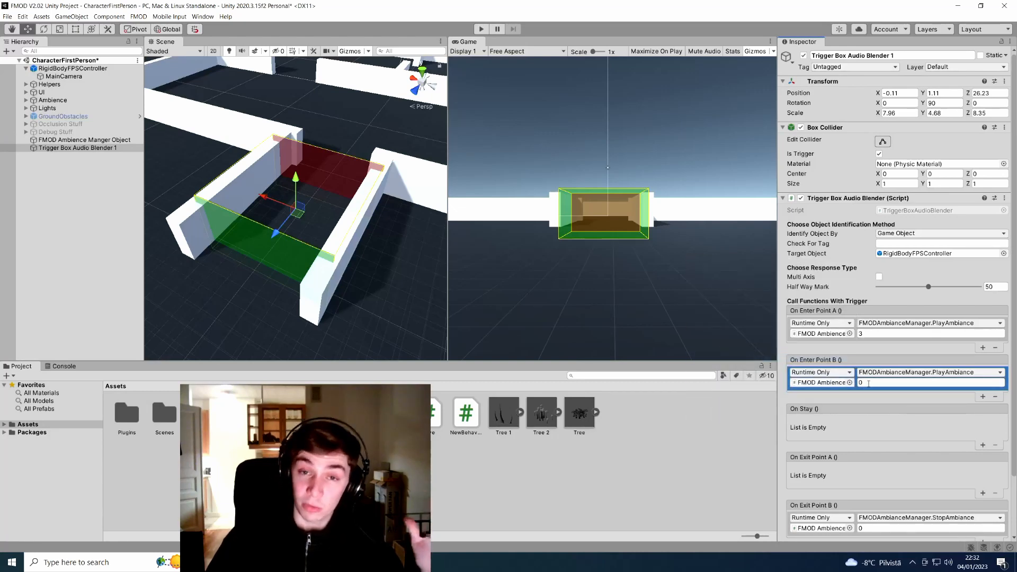
Add an On Exit Point A entry calling FMODAmbianceManager.StopAmbiance for ambience 3
scroll(864, 385, "down", 3)
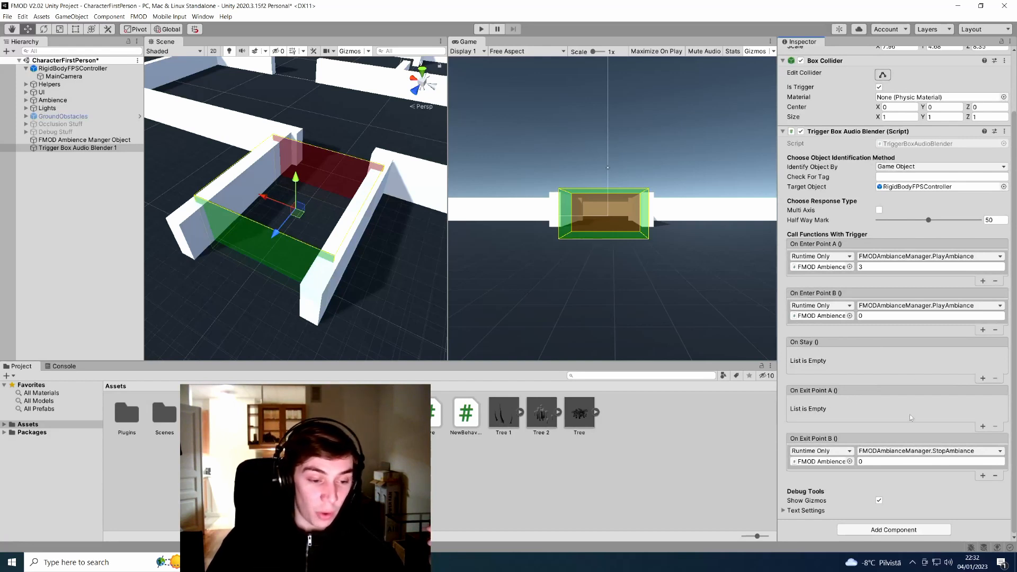
left_click(982, 426)
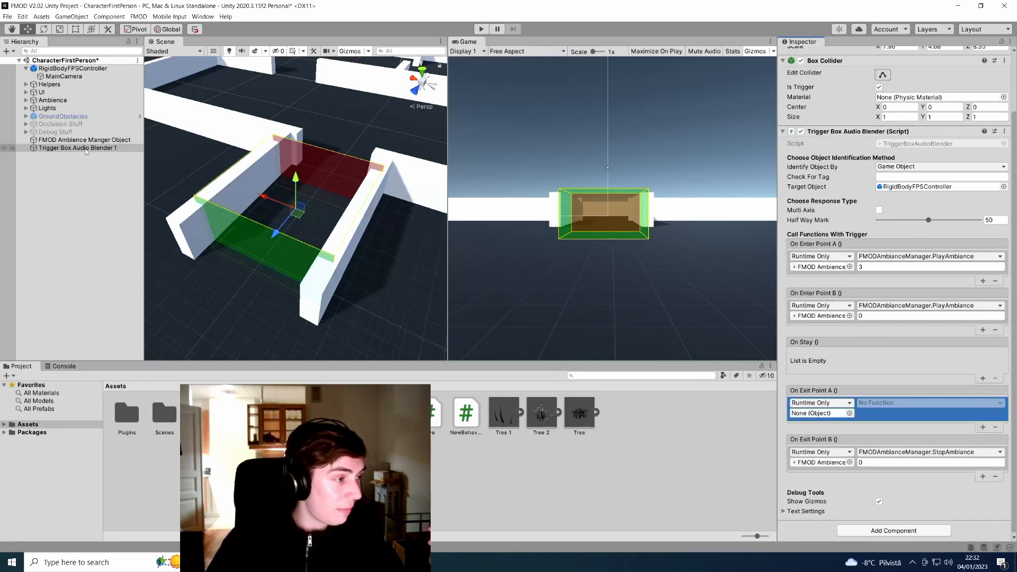
left_click_drag(85, 140, 823, 413)
left_click(878, 403)
mouse_move(906, 445)
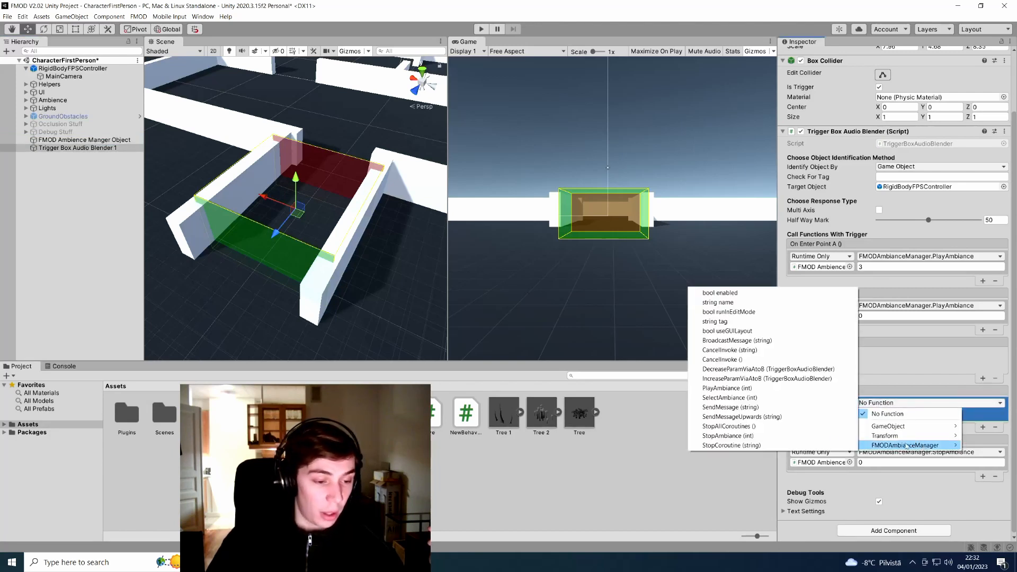
left_click(798, 436)
left_click(873, 413)
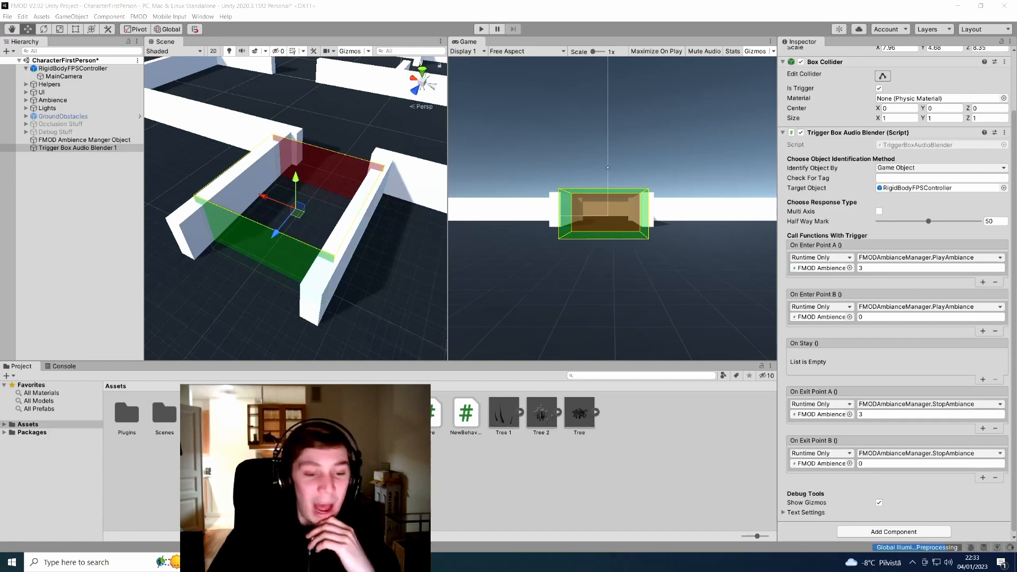
Add an On Stay entry calling FMODAmbianceManager.SelectAmbiance with 0, plus a second empty On Stay entry
left_click(982, 380)
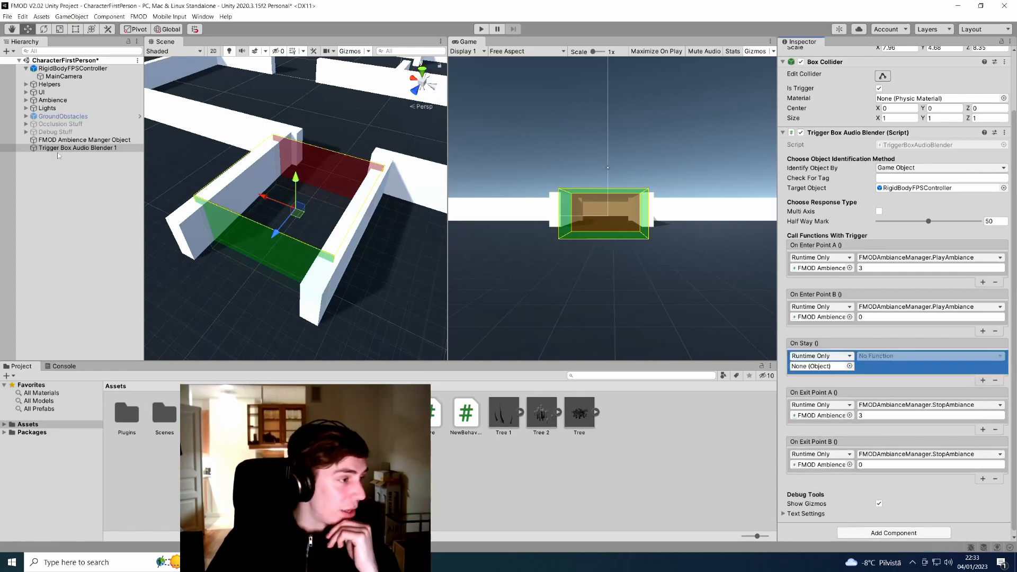
left_click_drag(80, 140, 830, 367)
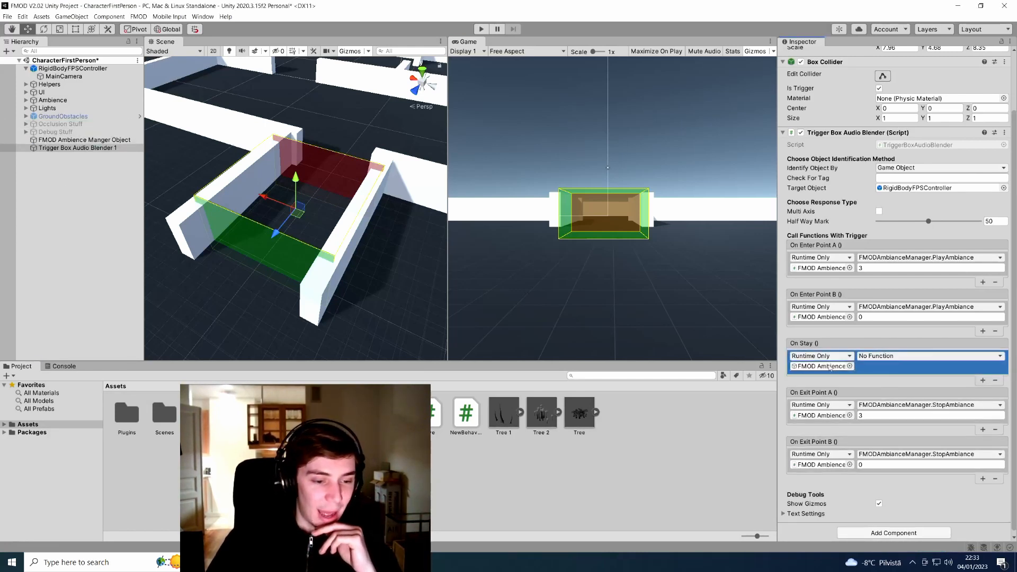
left_click(906, 356)
mouse_move(910, 399)
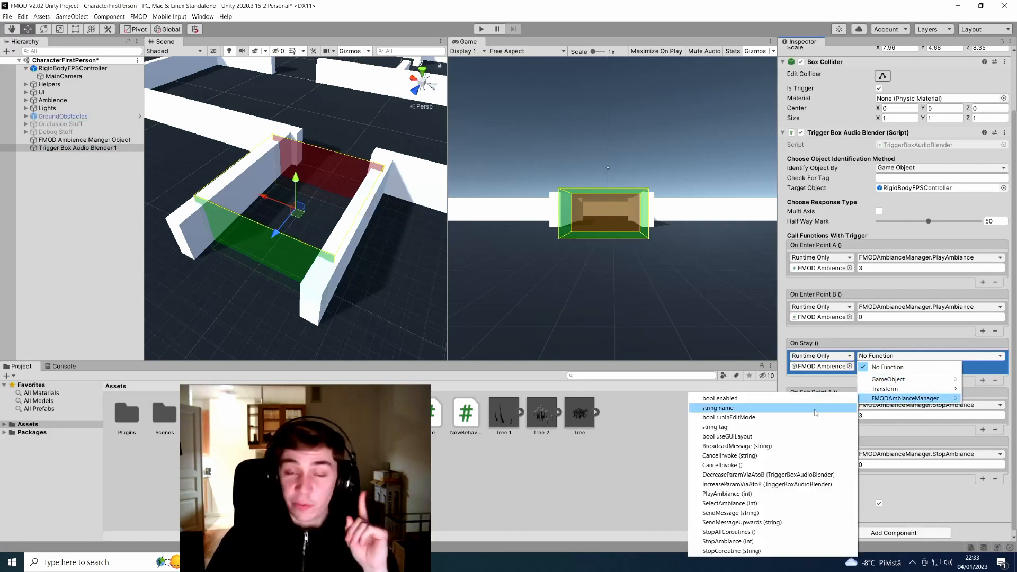
left_click(785, 503)
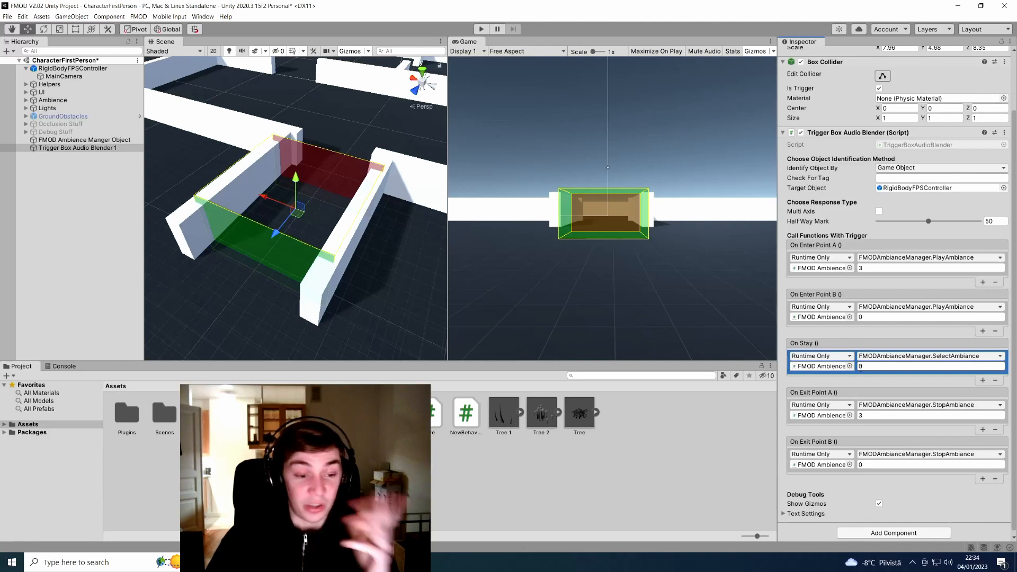
left_click(982, 381)
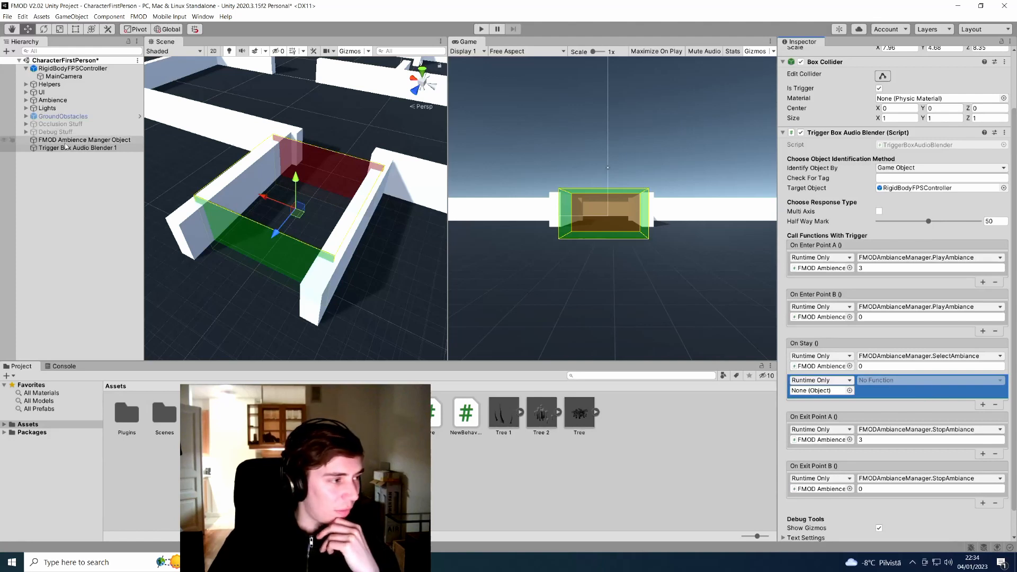
Set the second On Stay entry to DecreaseParamViaAtoB with Trigger Box Audio Blender 1, and add a third entry
left_click_drag(59, 141, 814, 392)
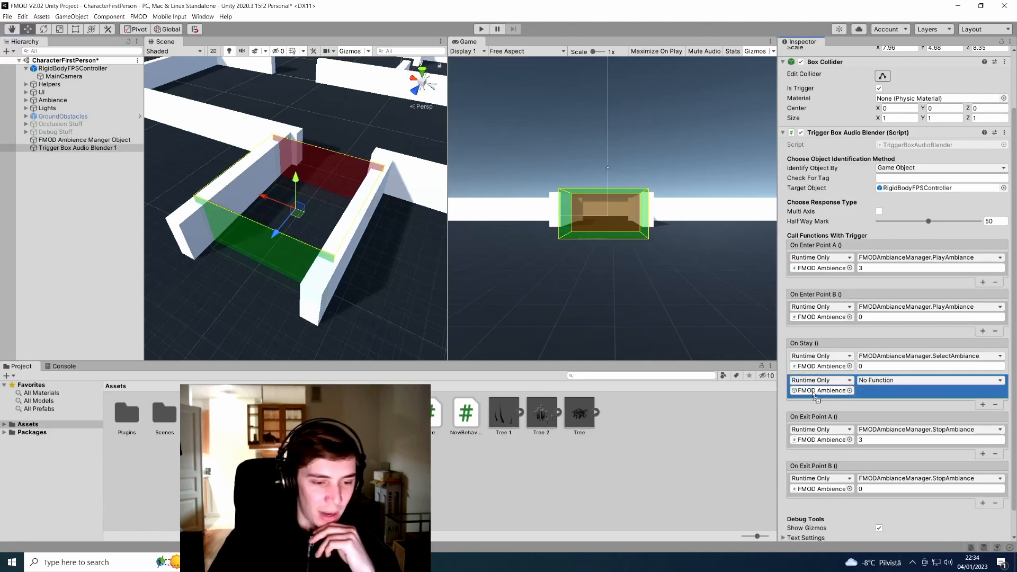
left_click(888, 380)
mouse_move(885, 422)
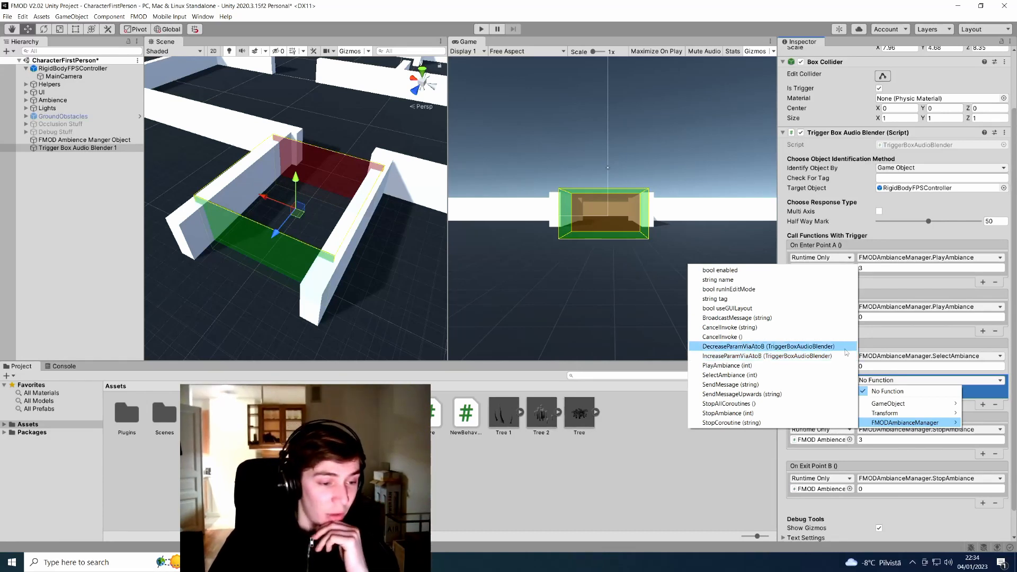
left_click(845, 350)
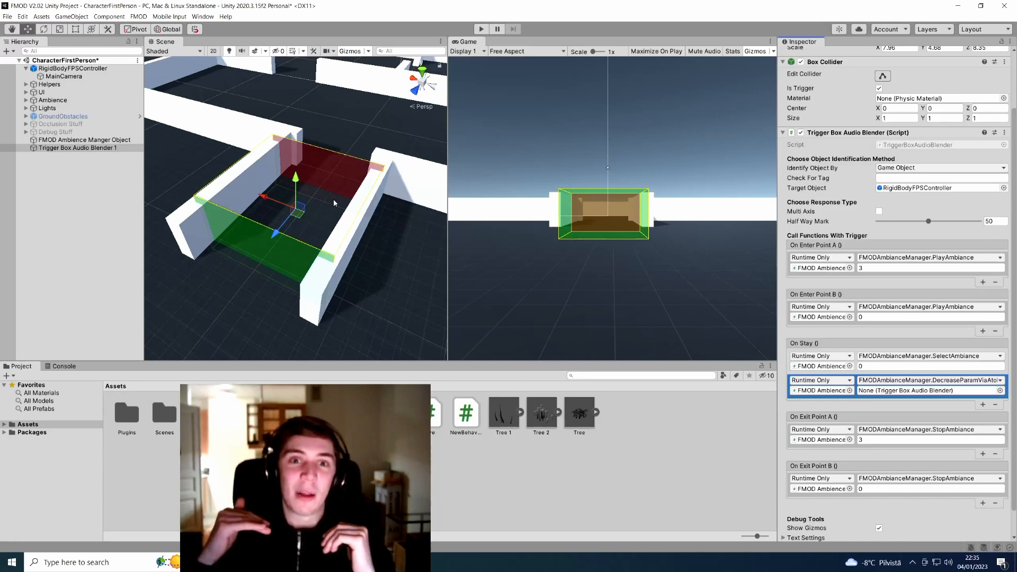
right_click_drag(333, 198, 392, 232)
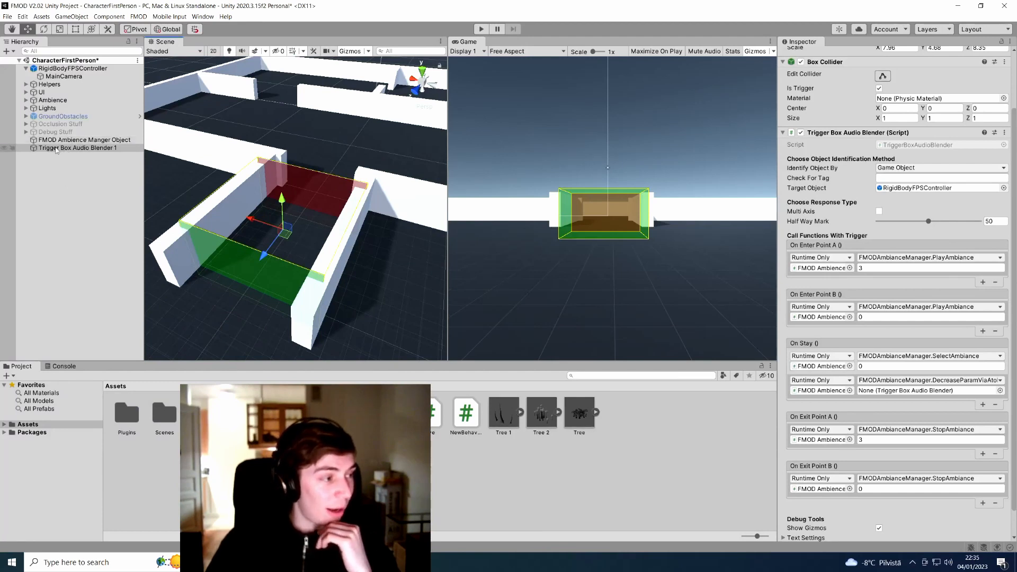
left_click(871, 377)
left_click_drag(933, 396, 933, 397)
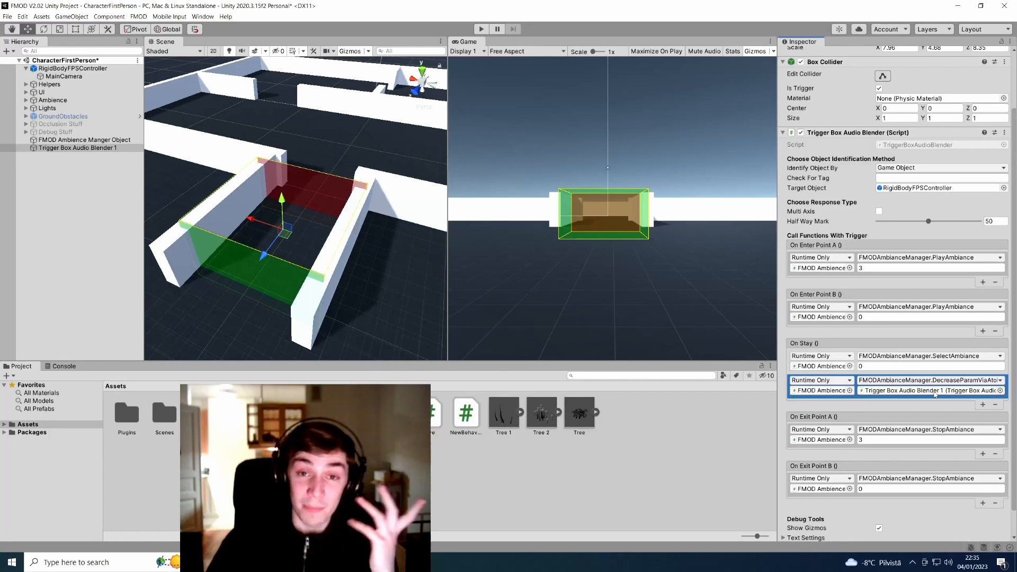
scroll(921, 380, "down", 3)
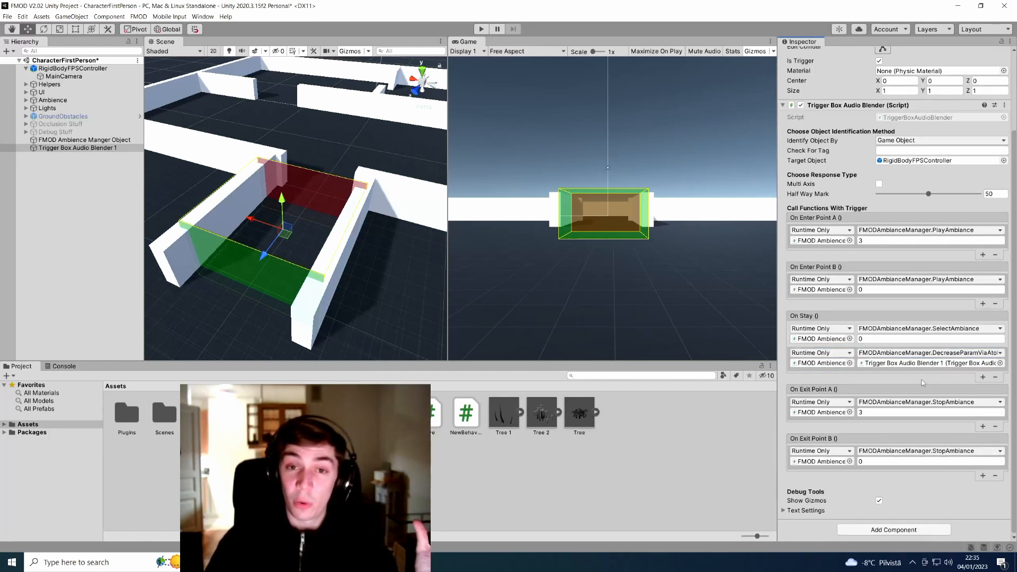
left_click(983, 377)
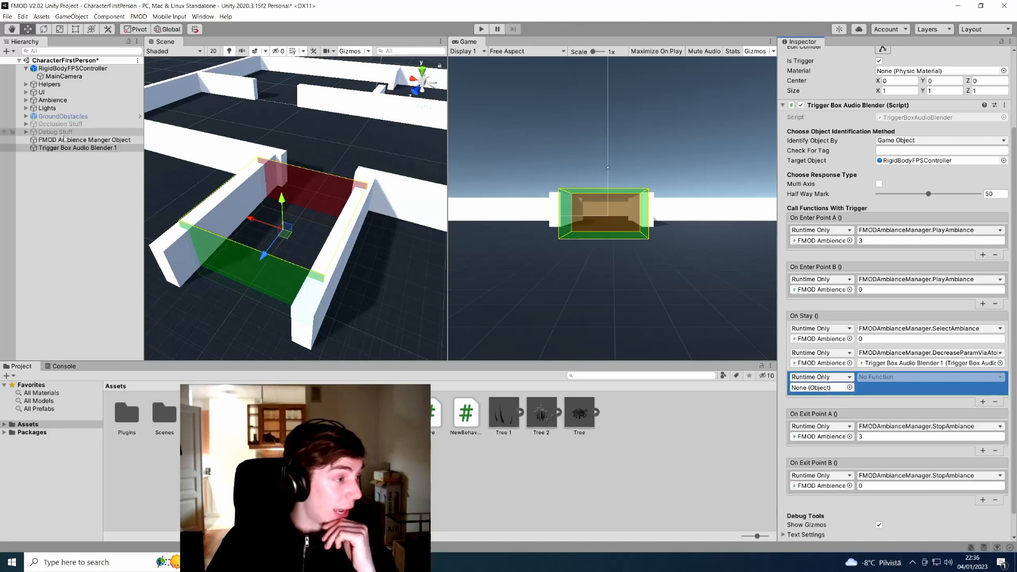
Set the third On Stay entry to call FMODAmbianceManager.SelectAmbiance with ambience 3
left_click_drag(64, 139, 820, 387)
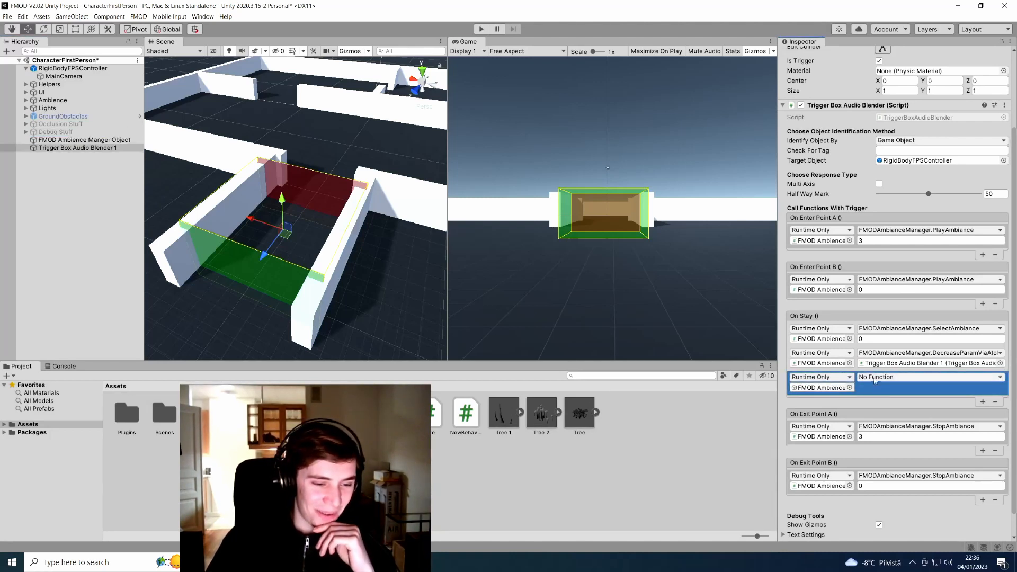
left_click(875, 377)
mouse_move(892, 421)
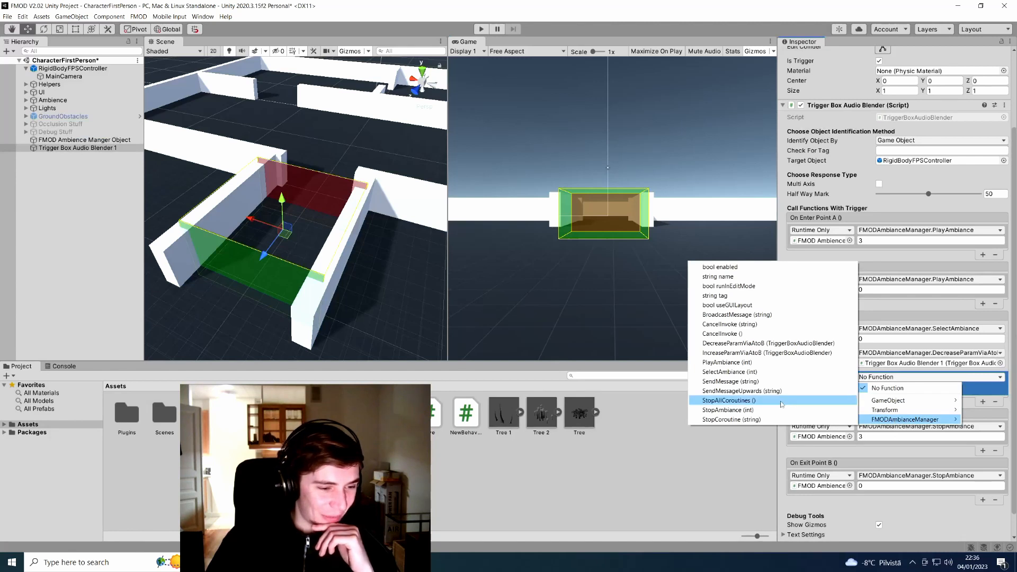
left_click(780, 373)
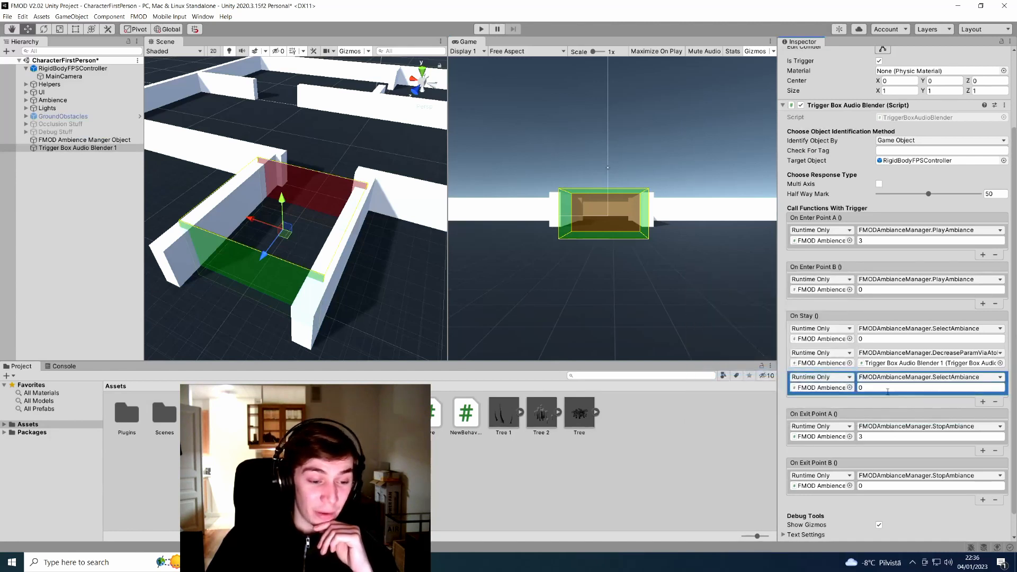
left_click(880, 388)
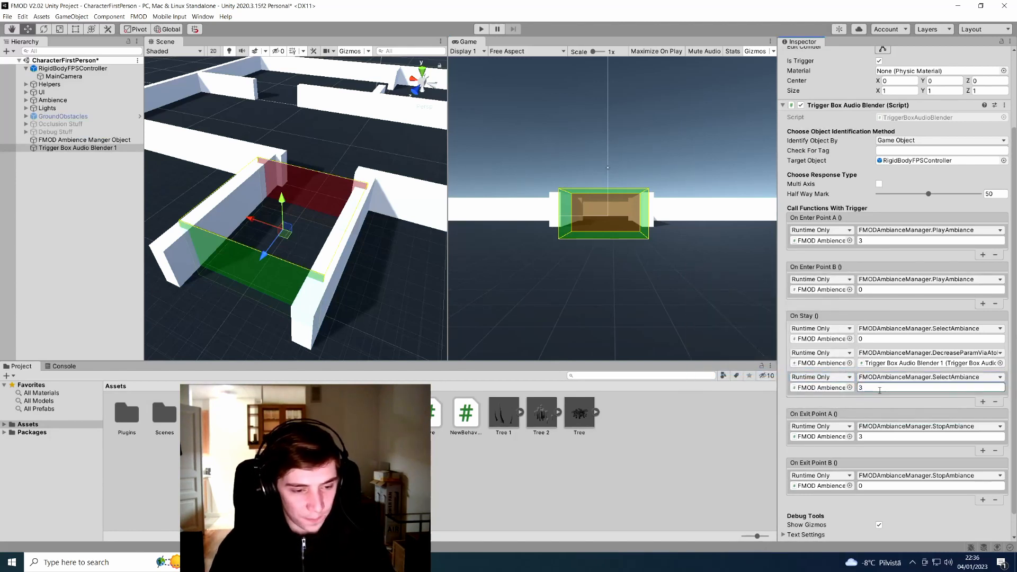
type("3")
Add a fourth On Stay entry calling IncreaseParamViaAtoB with Trigger Box Audio Blender 1 as argument
left_click(983, 403)
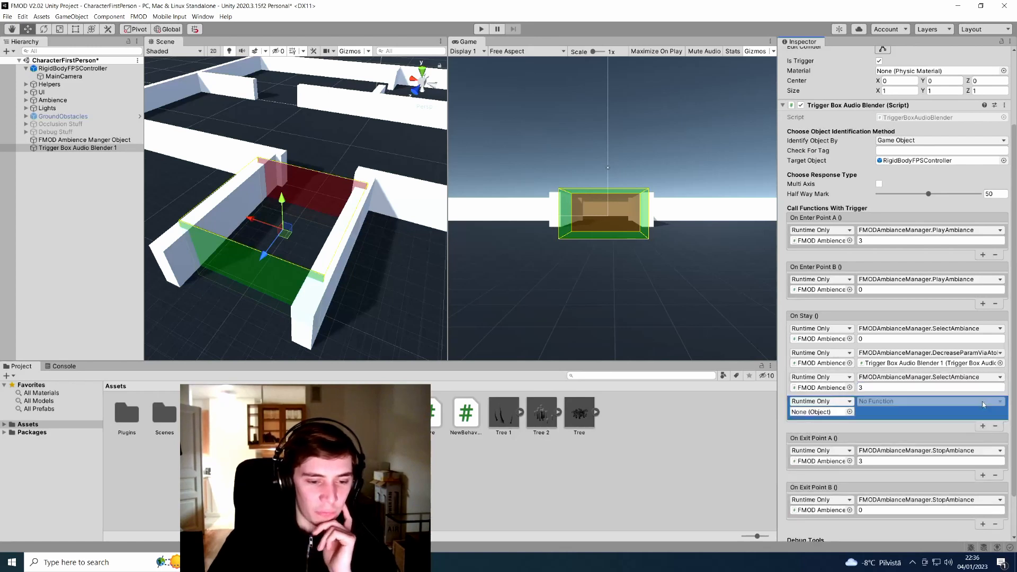
left_click_drag(69, 139, 824, 413)
left_click(879, 401)
mouse_move(904, 443)
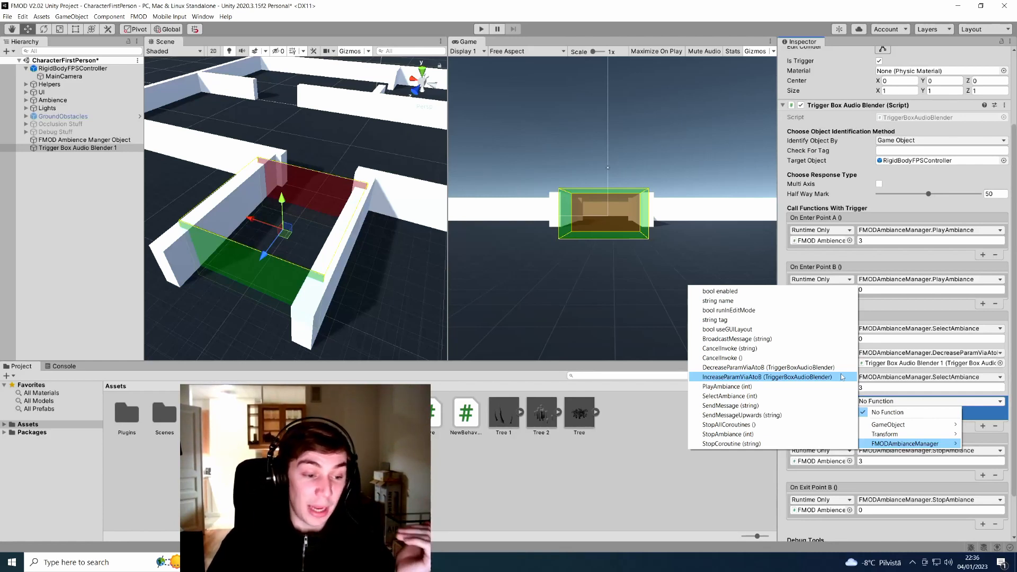
left_click(790, 377)
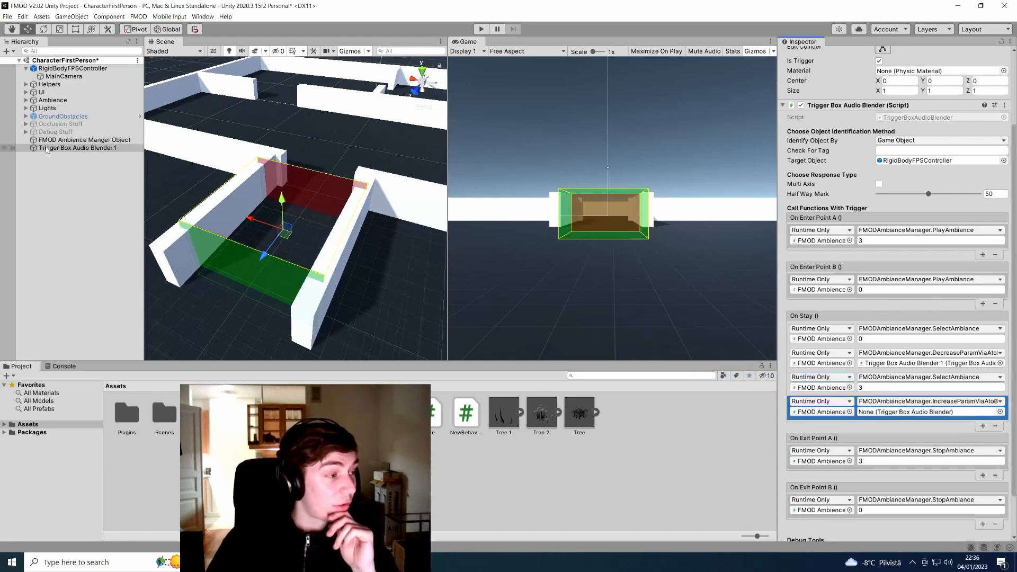
left_click_drag(48, 148, 901, 412)
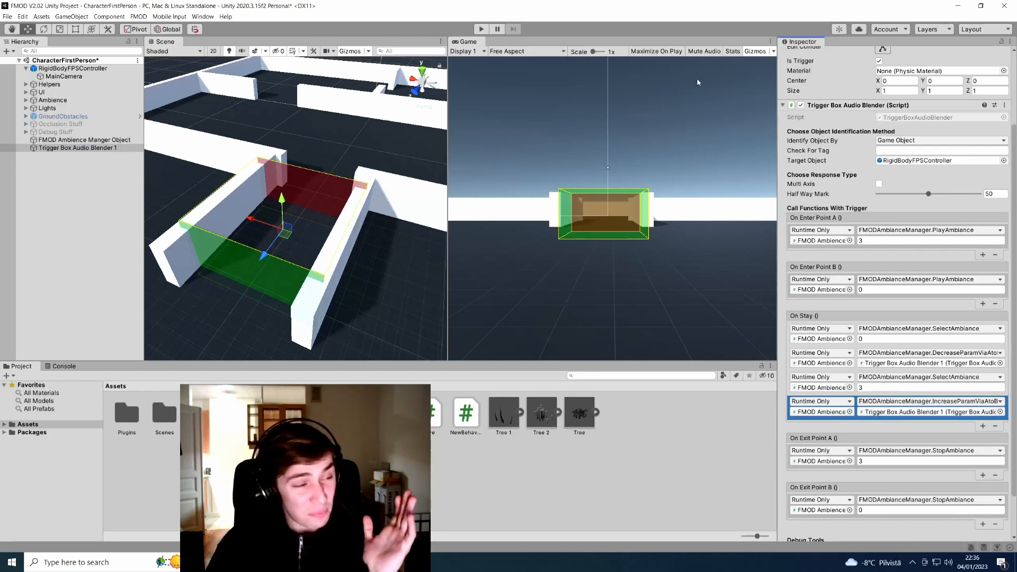
Enter Play mode and walk the player forward through the green and red trigger zones
left_click(482, 30)
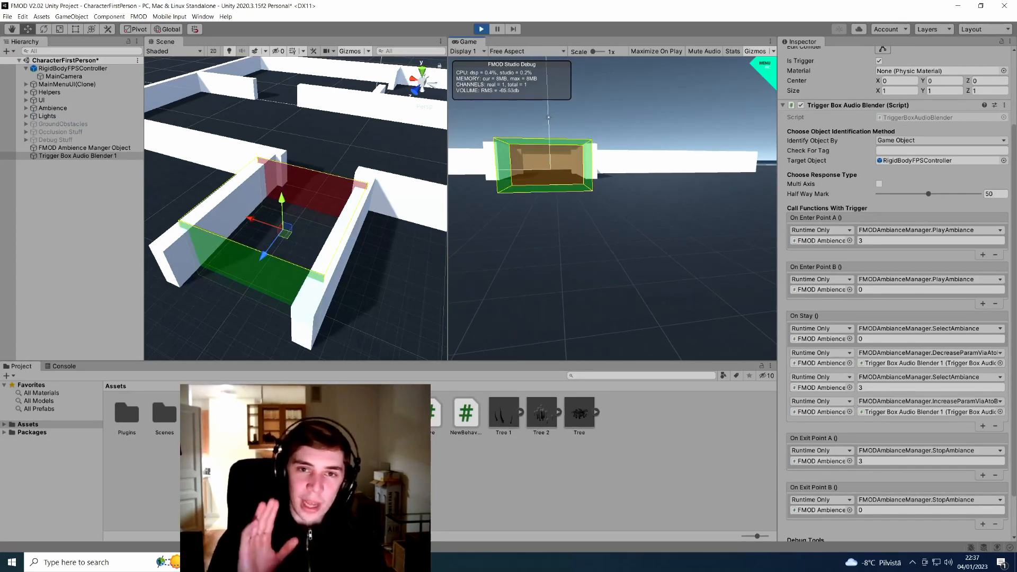
key("w")
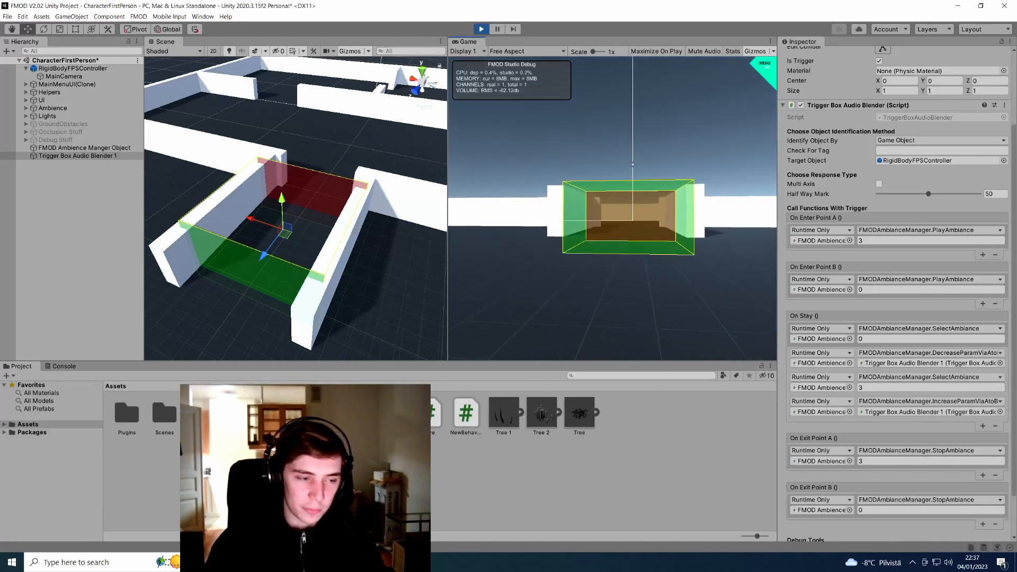
key("w")
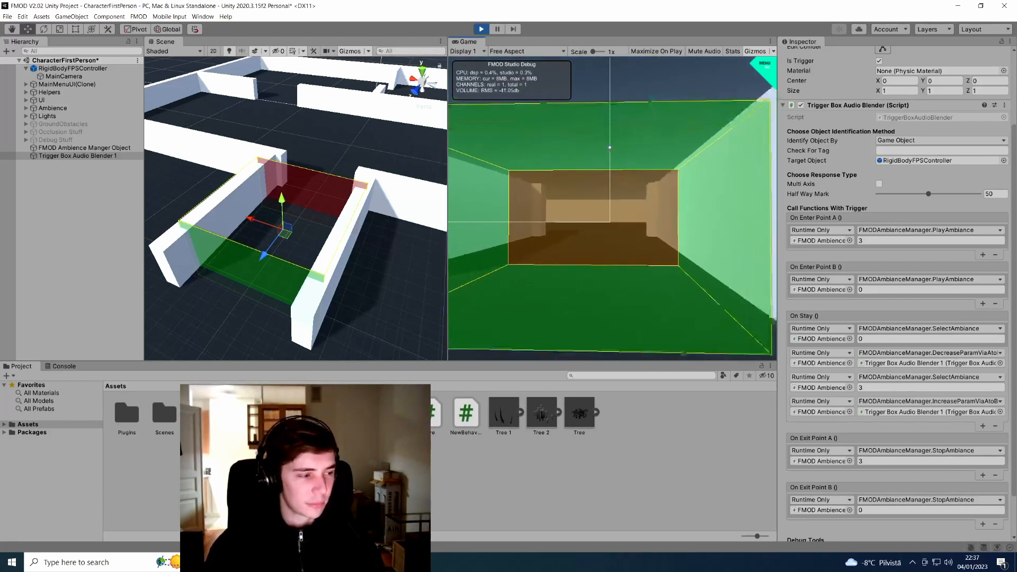
key("w")
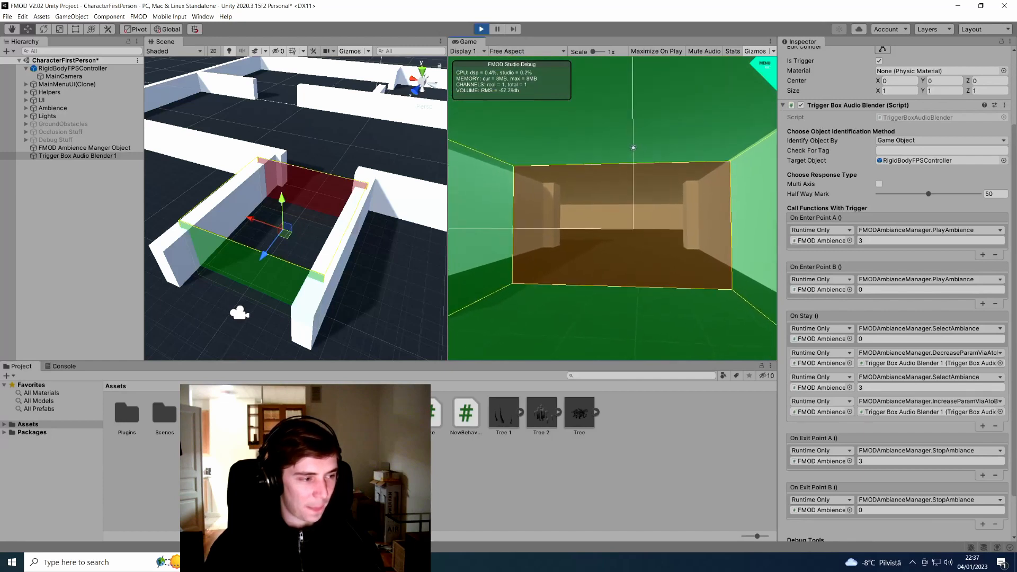
key("w")
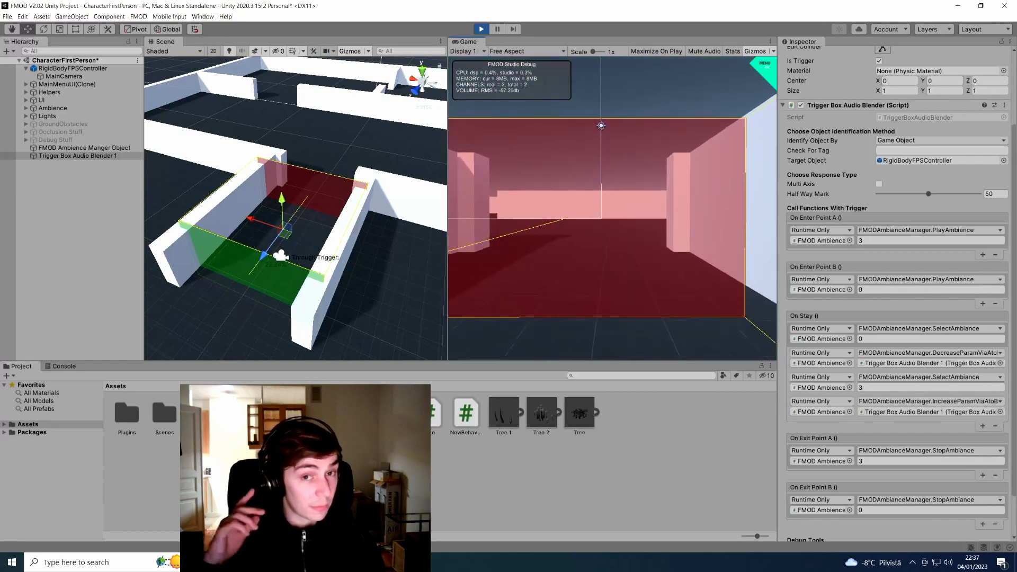
key("w")
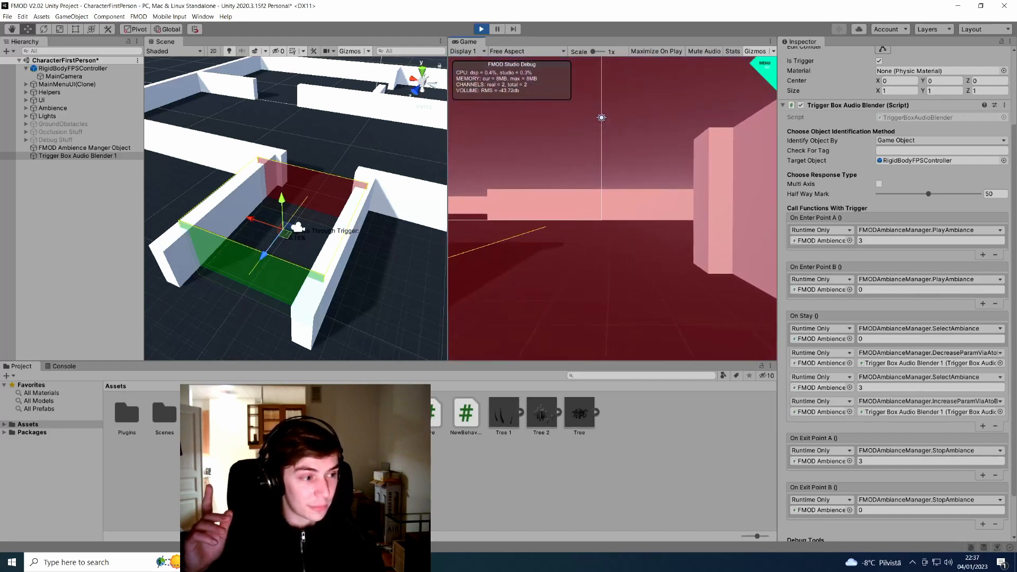
key("w")
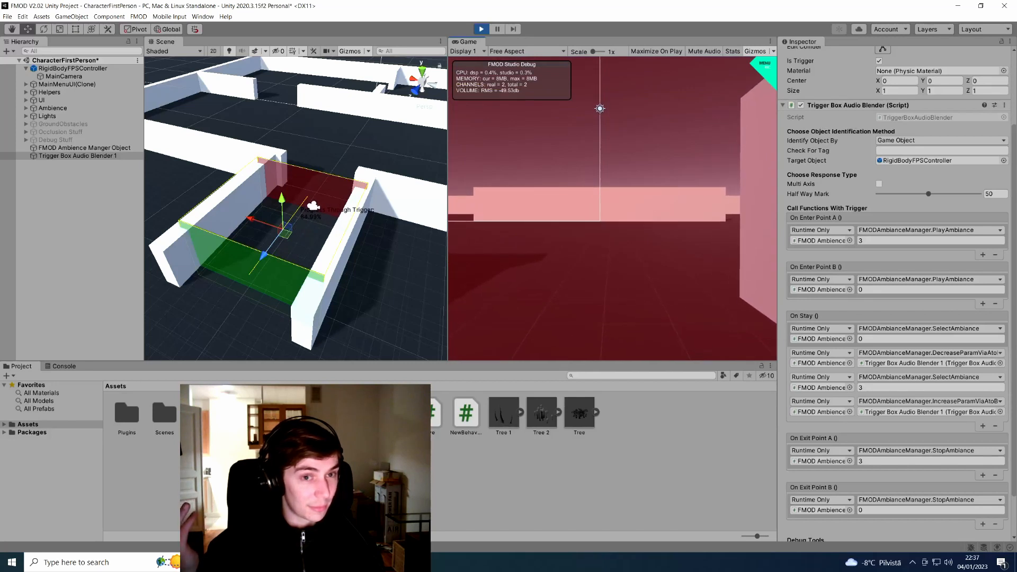
Walk back and forth through the trigger box, then bring up the Sample Assets menu with Escape
key("s")
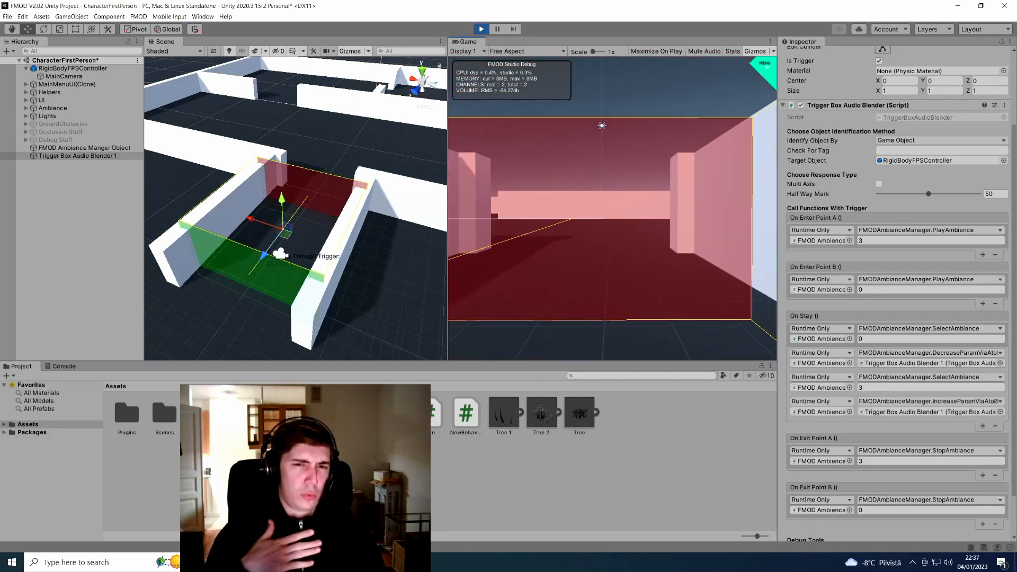
key("w")
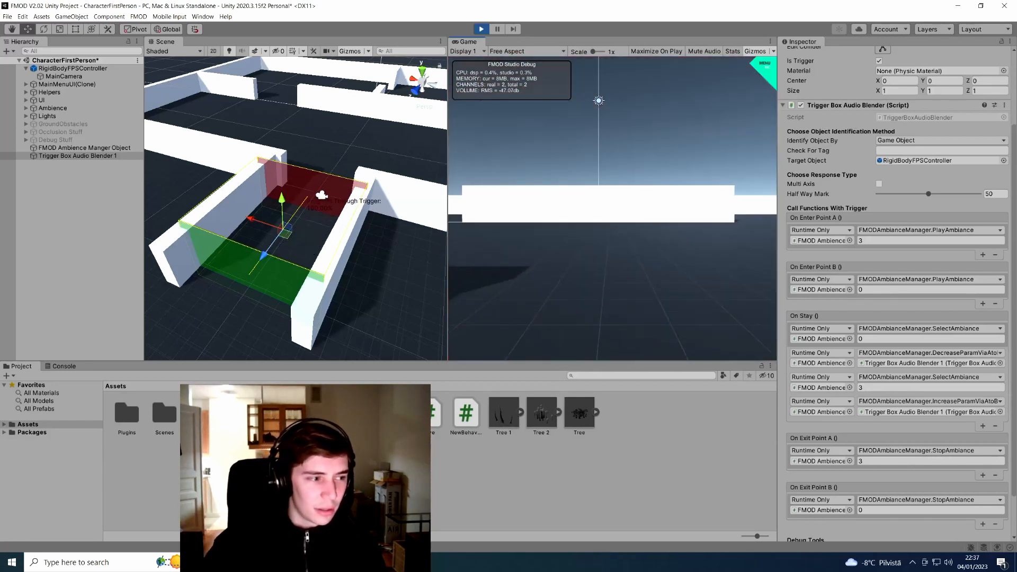
key("w")
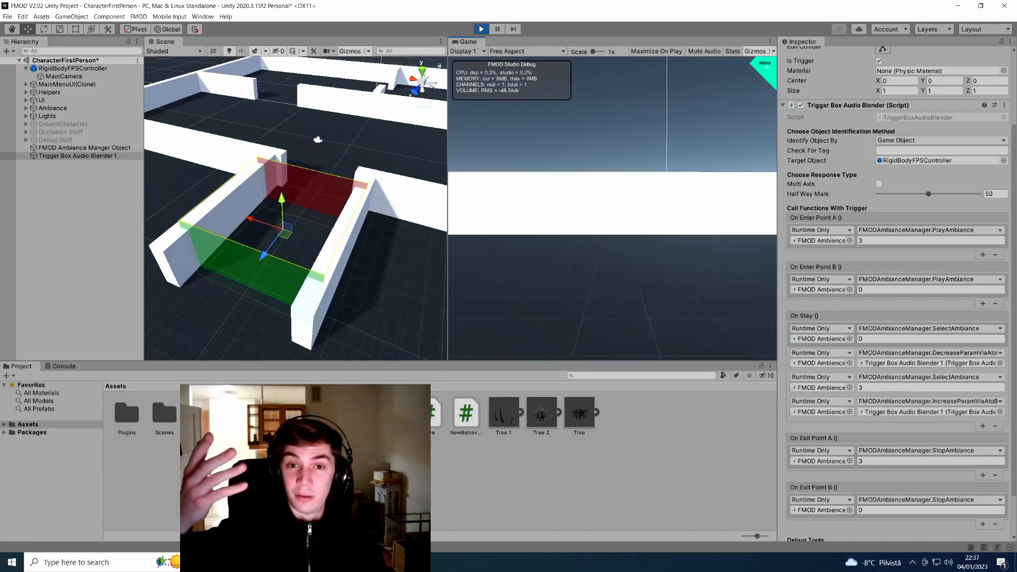
key("s")
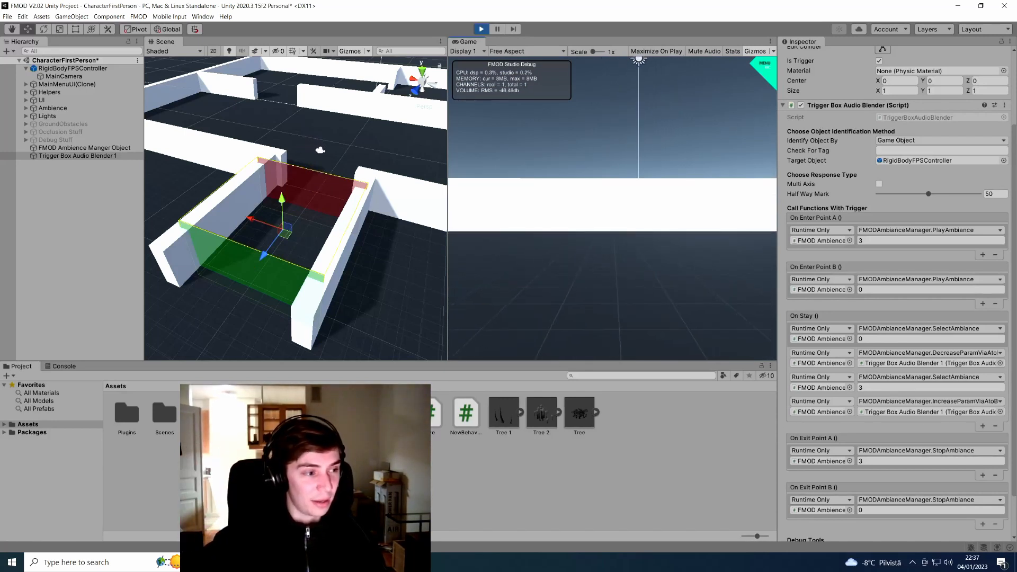
key("s")
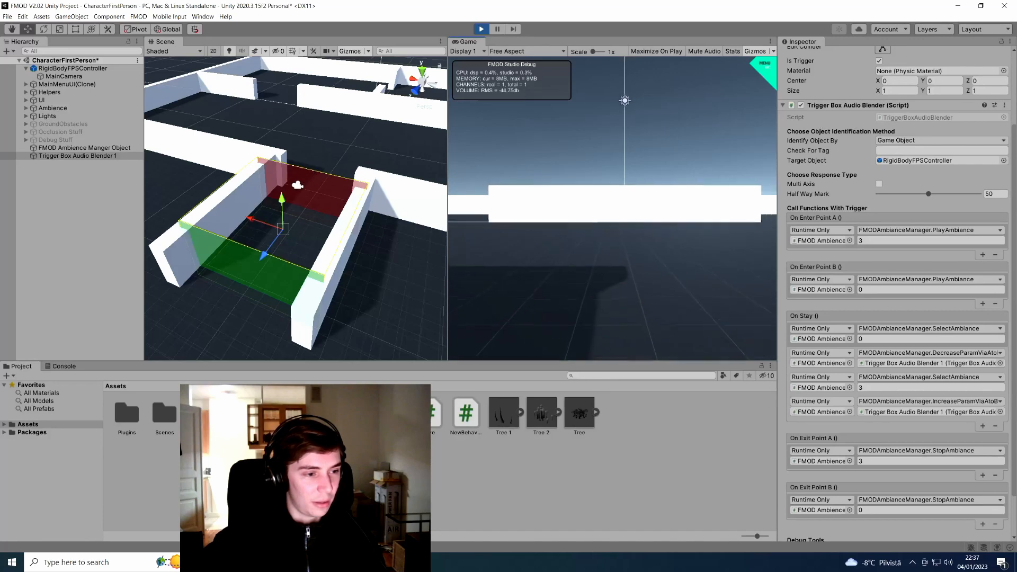
key("s")
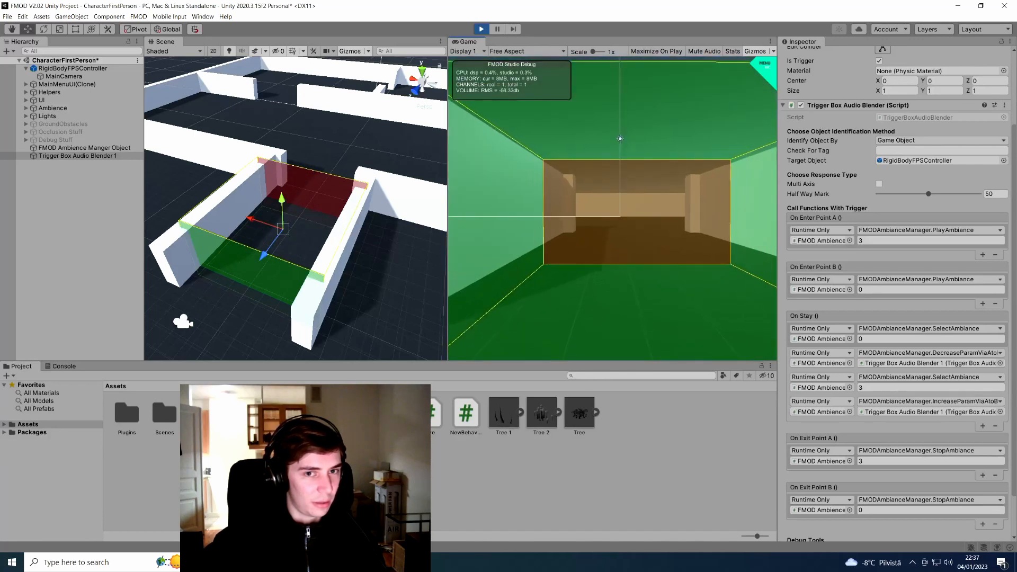
key("w")
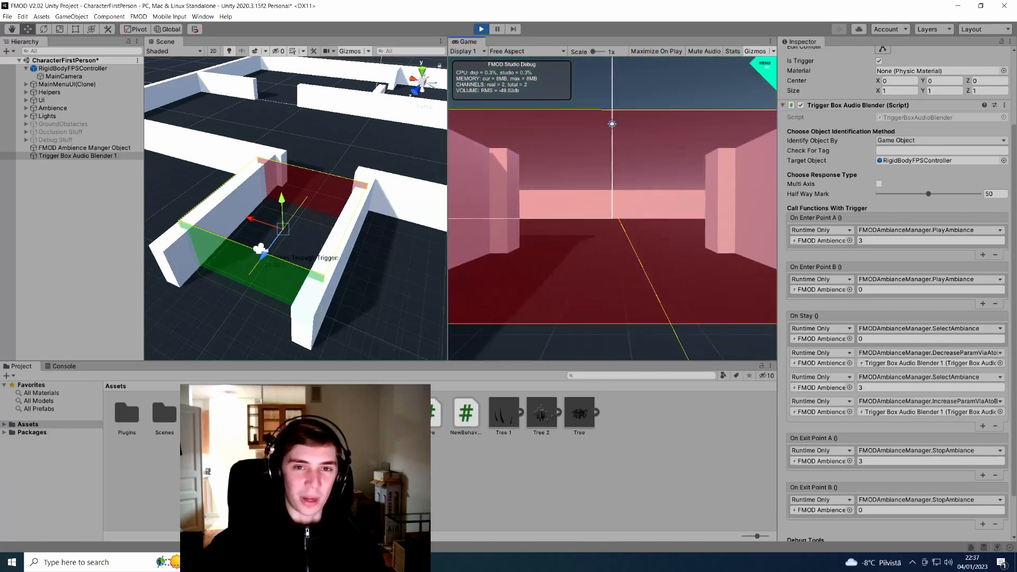
key("Escape")
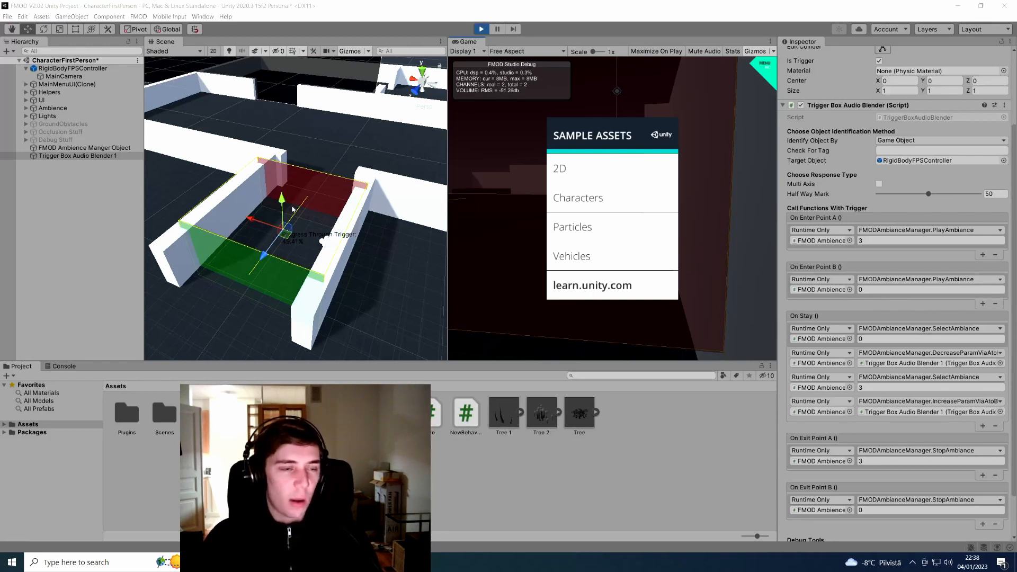
Make the debug label's Normal Text Color yellow (FFF606) and set its Font Size to 30
scroll(895, 413, "down", 3)
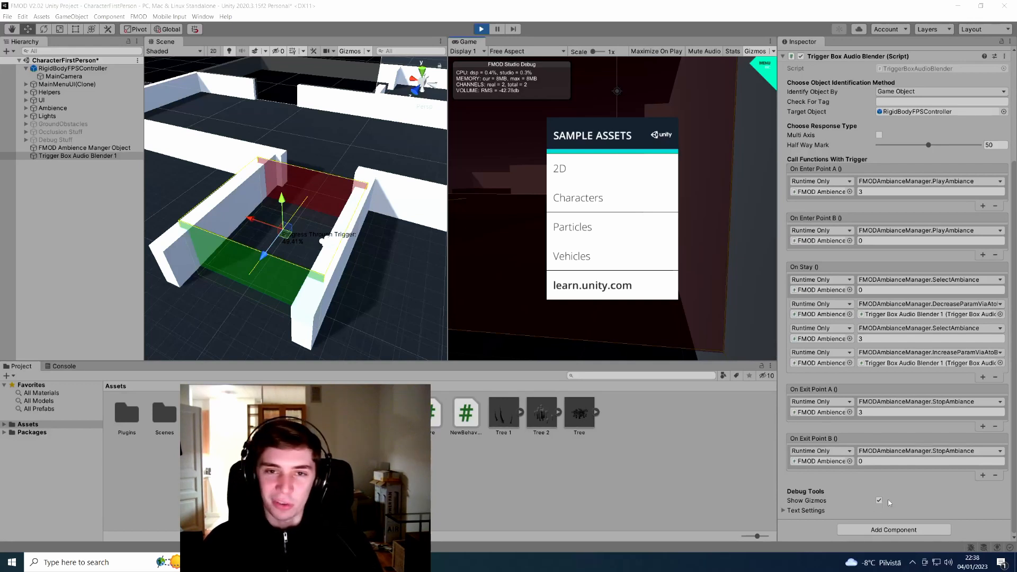
left_click(783, 511)
scroll(874, 470, "down", 6)
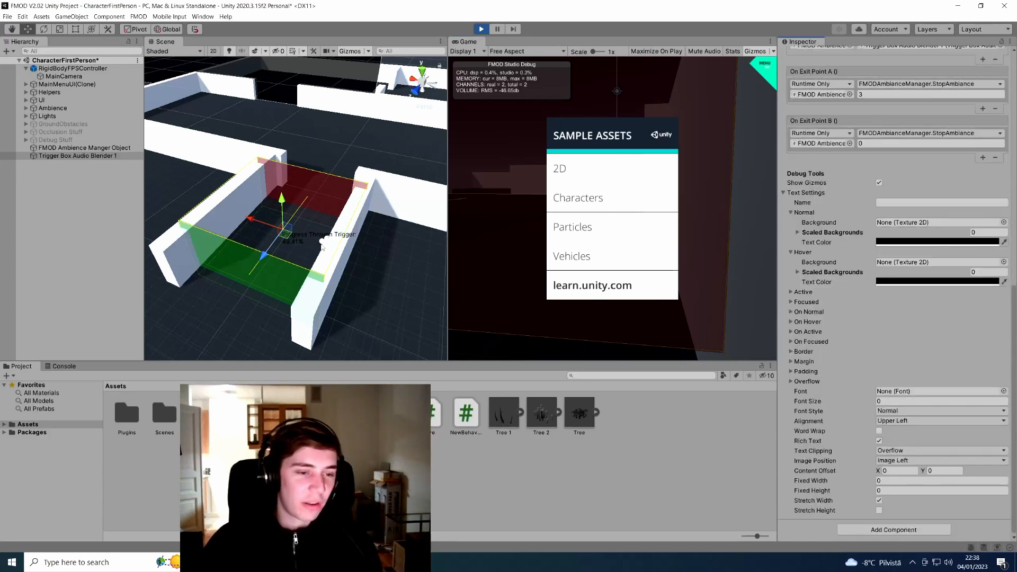
left_click(992, 242)
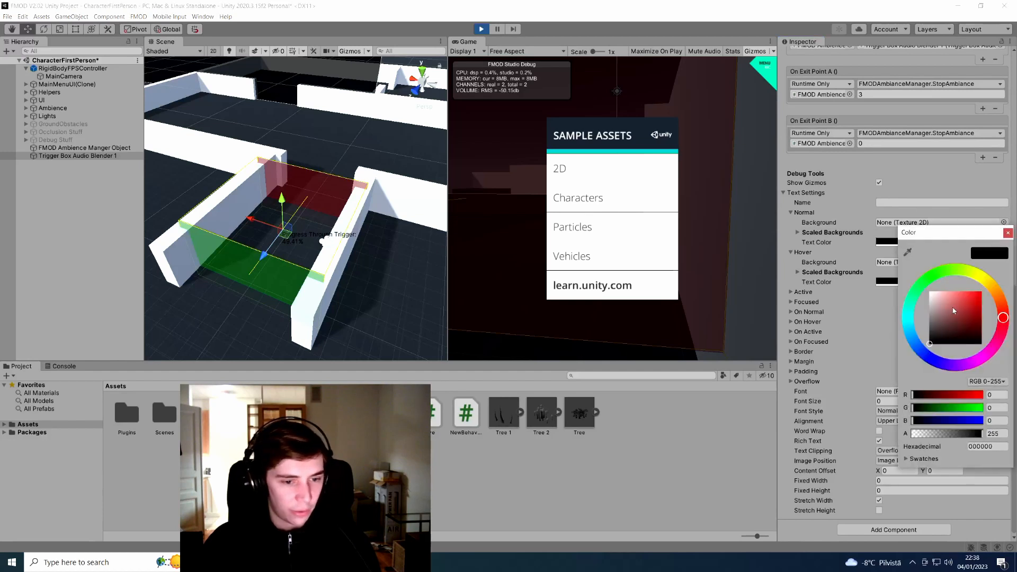
left_click_drag(981, 280, 970, 272)
left_click_drag(961, 298, 996, 259)
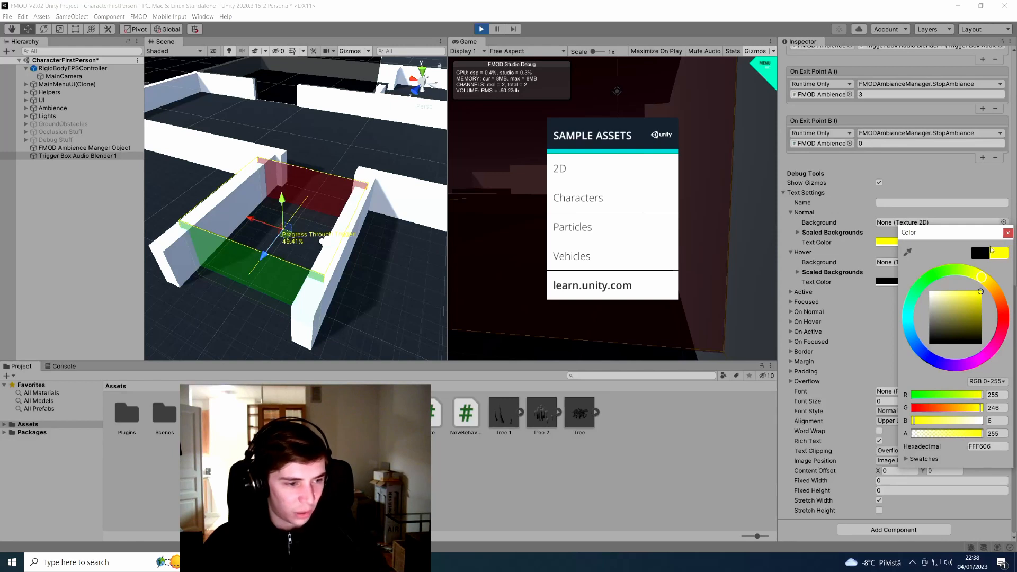
left_click(1008, 233)
left_click(896, 401)
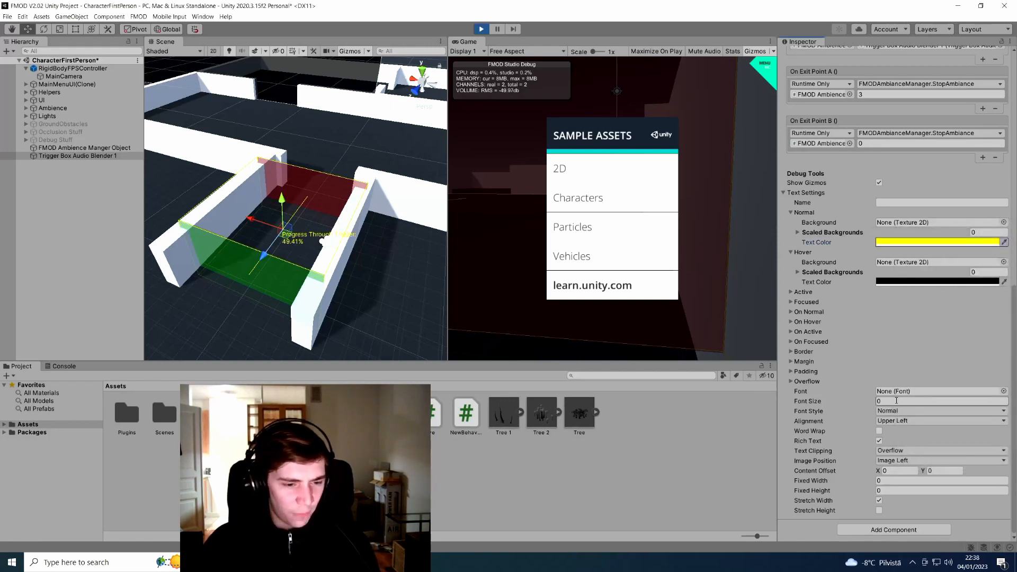
type("10")
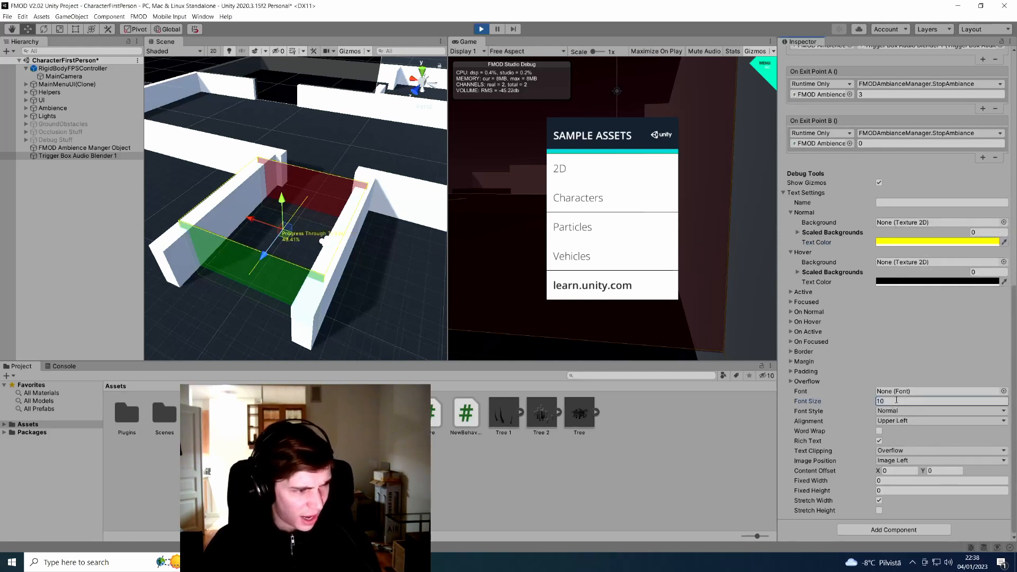
type("0")
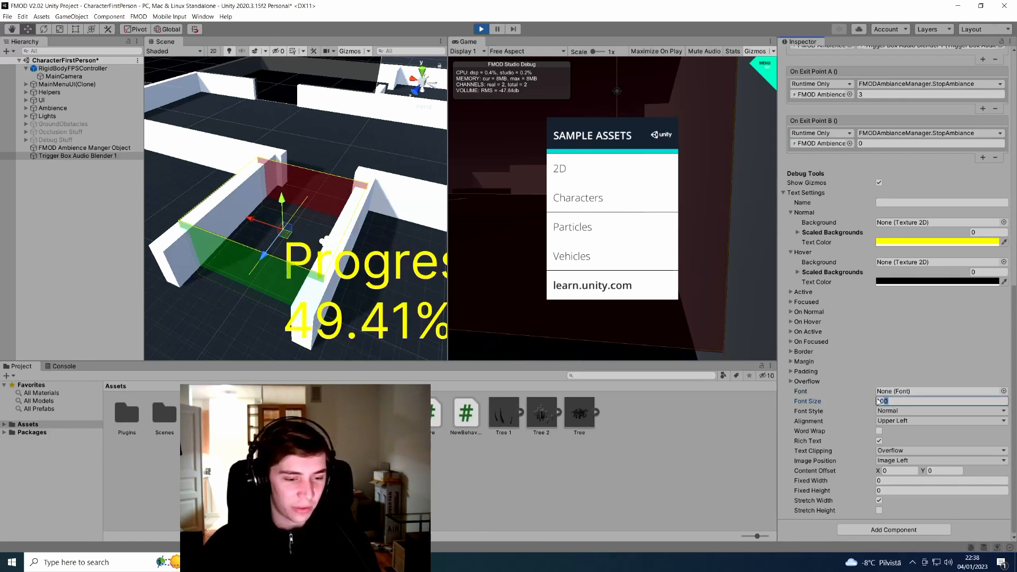
type("30")
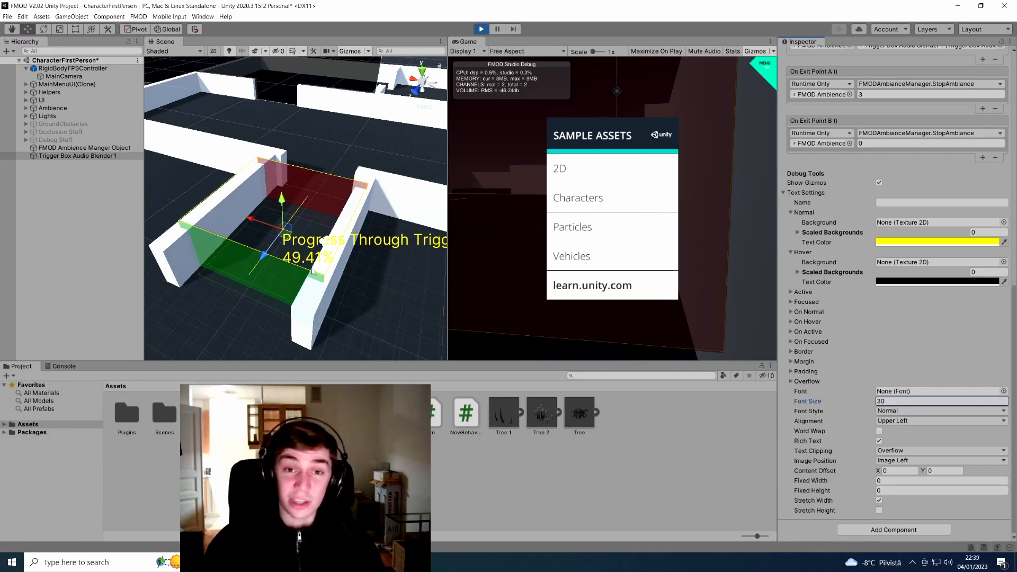
Commit the label font size, dismiss the Sample Assets menu and return control to the player
left_click(625, 87)
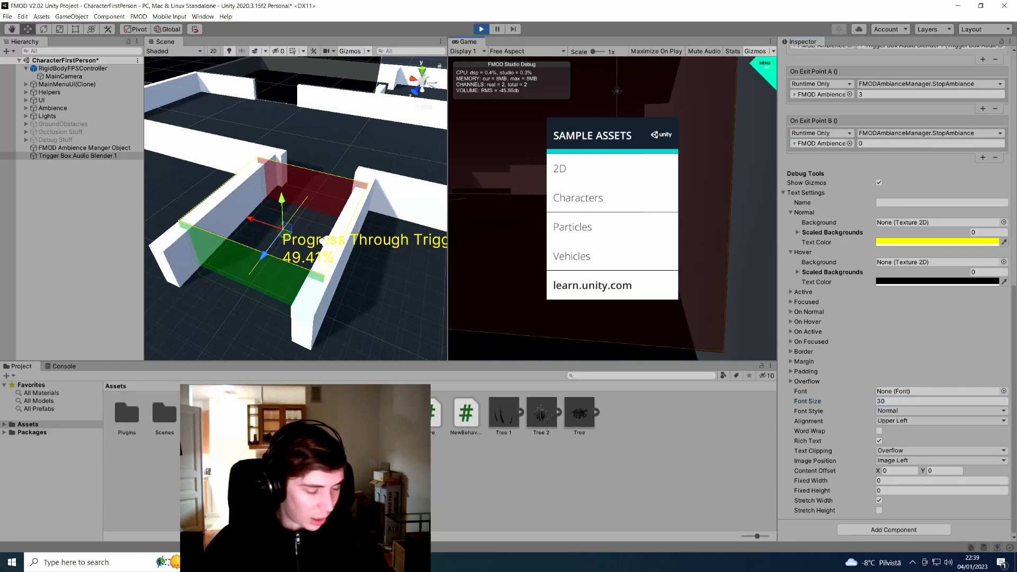
key("Escape")
left_click(613, 211)
Walk back and forth through the trigger box, watching the yellow label reach 100% and drop
key("a")
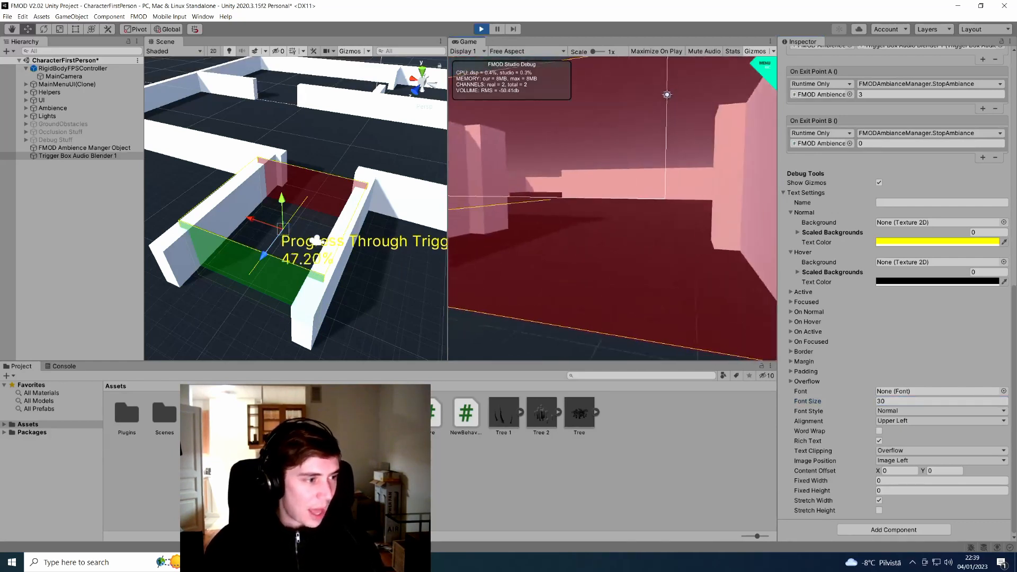
key("s")
key("s")
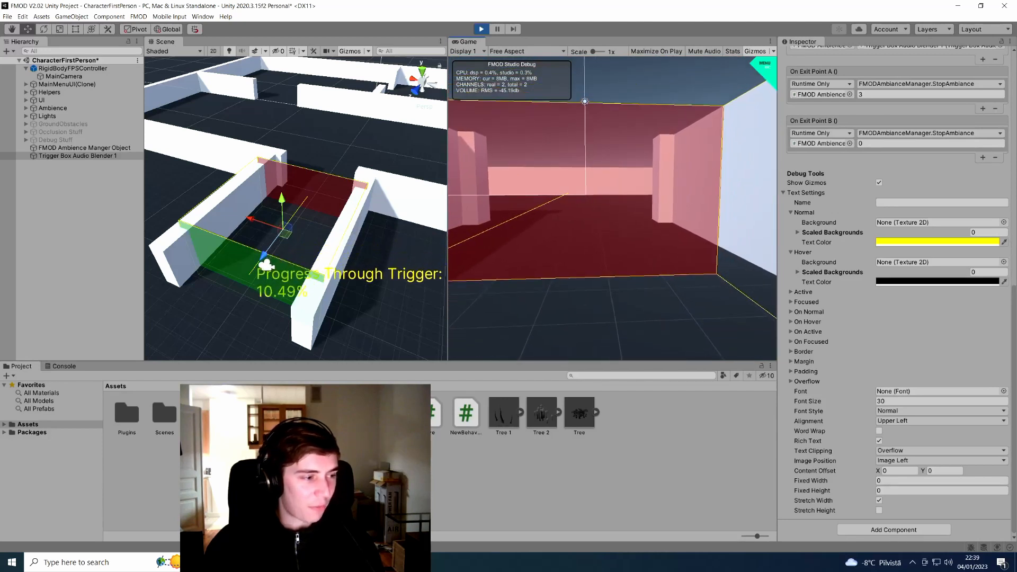
key("w")
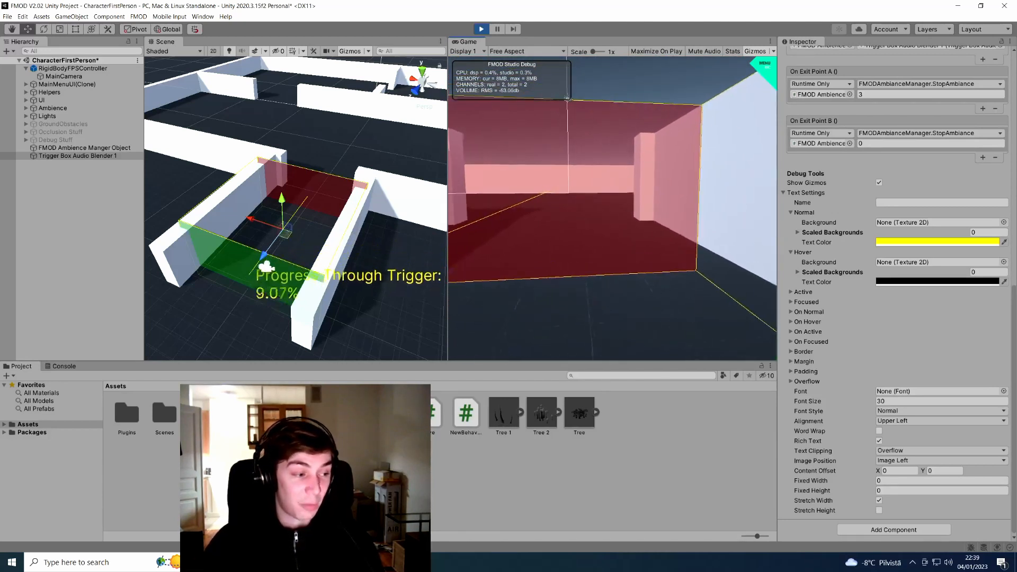
key("w")
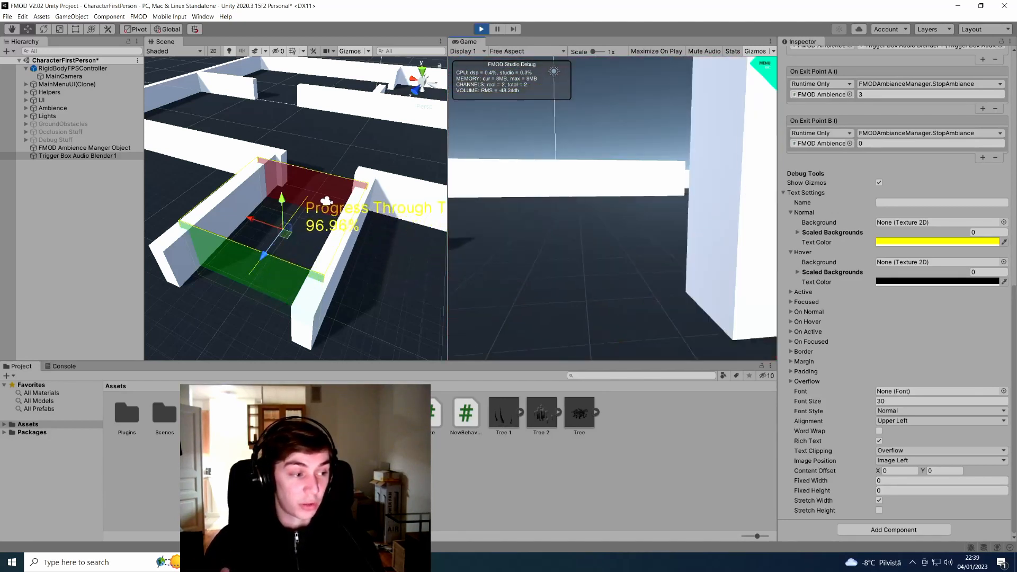
key("s")
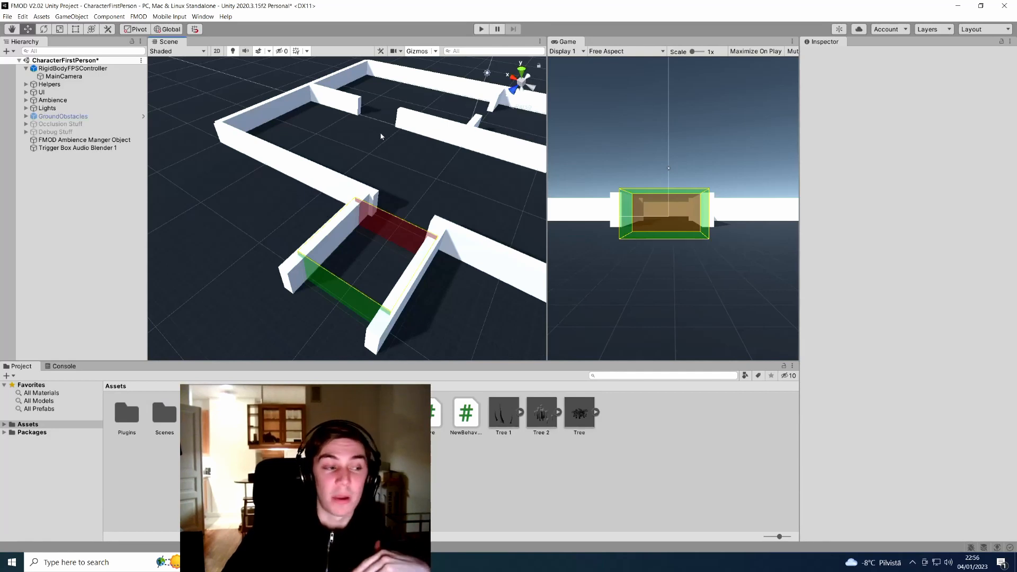
left_click(75, 149)
key("ctrl+d")
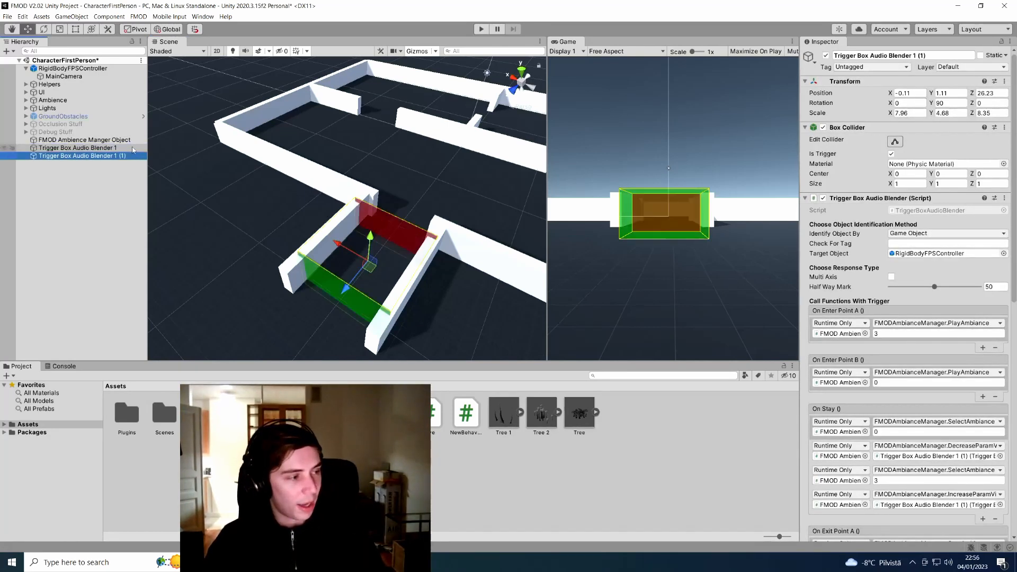
left_click_drag(912, 55, 943, 55)
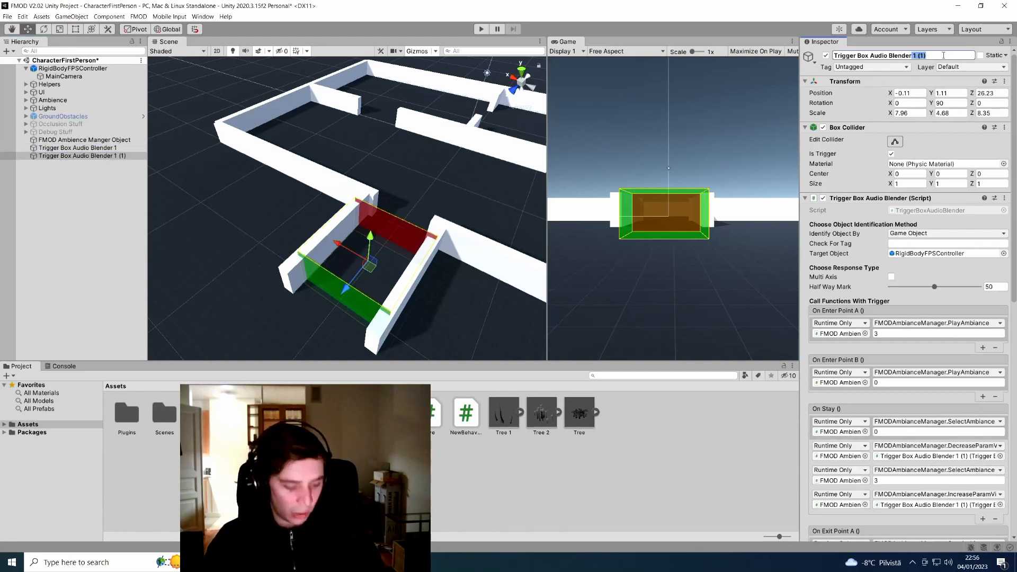
type("2")
key("Return")
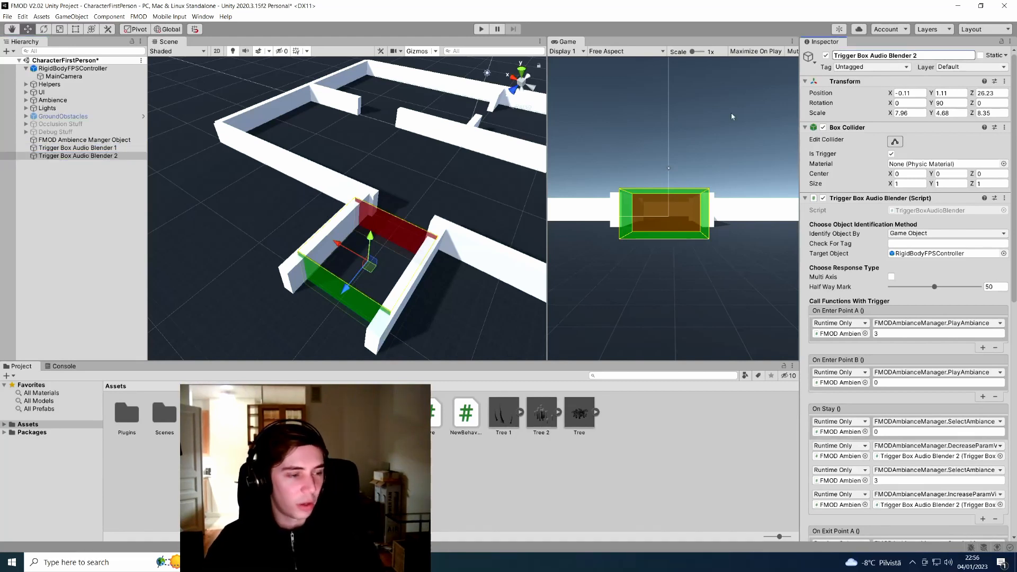
left_click_drag(349, 286, 347, 106)
right_click_drag(388, 161, 417, 180)
key("w")
left_click_drag(972, 115, 62, 119)
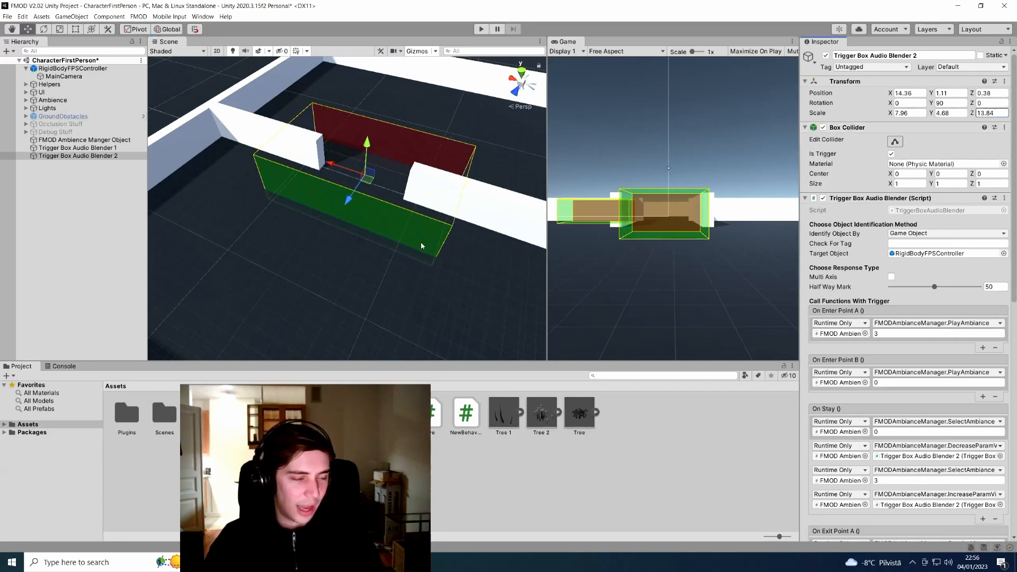
right_click_drag(421, 243, 220, 267)
key("s")
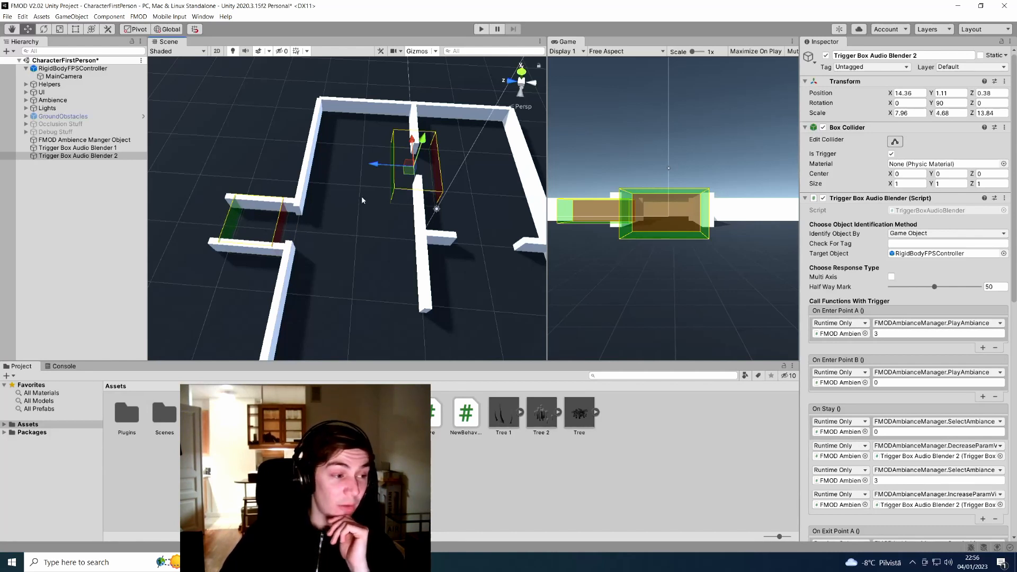
right_click_drag(394, 214, 387, 316)
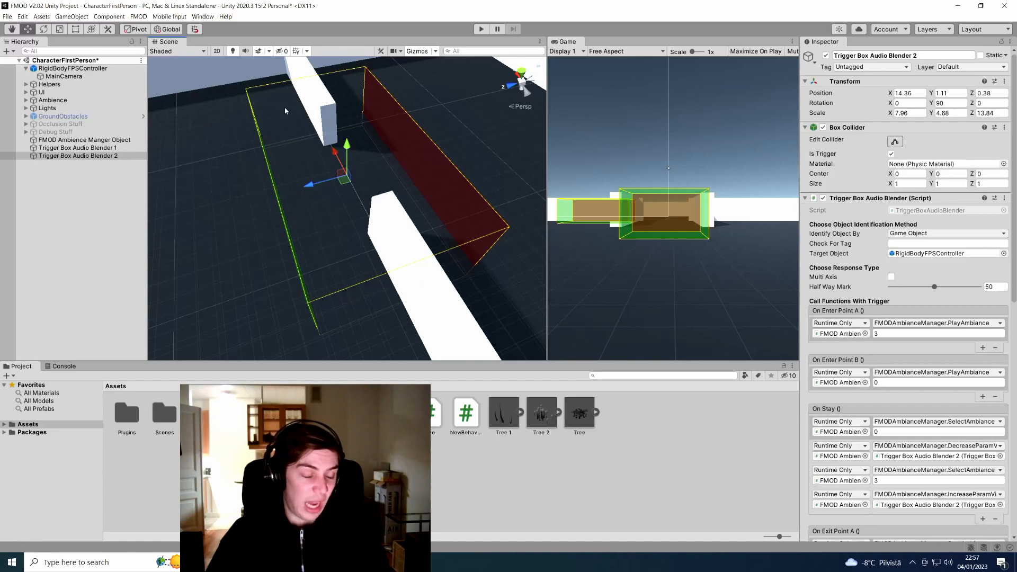
right_click_drag(305, 126, 344, 118)
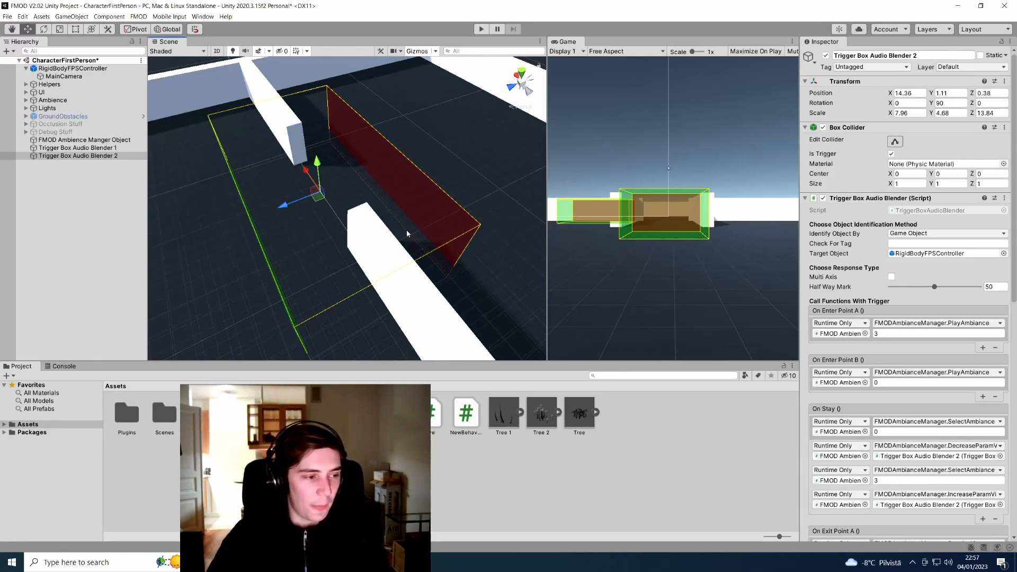
scroll(843, 280, "down", 3)
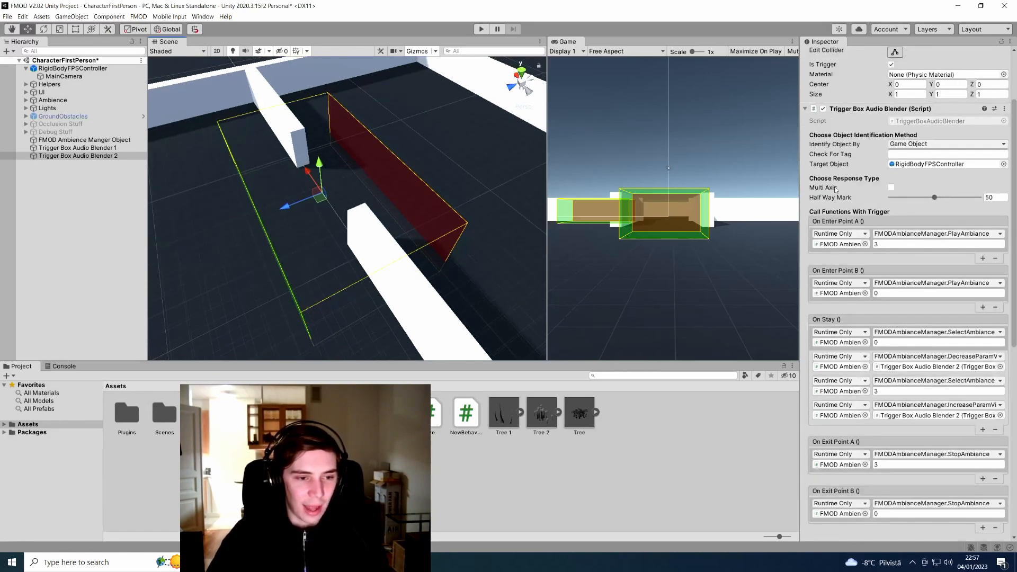
Enable Multi Axis on Trigger Box Audio Blender 2 and inspect the new mid-plane
left_click(891, 187)
right_click_drag(313, 238, 388, 229)
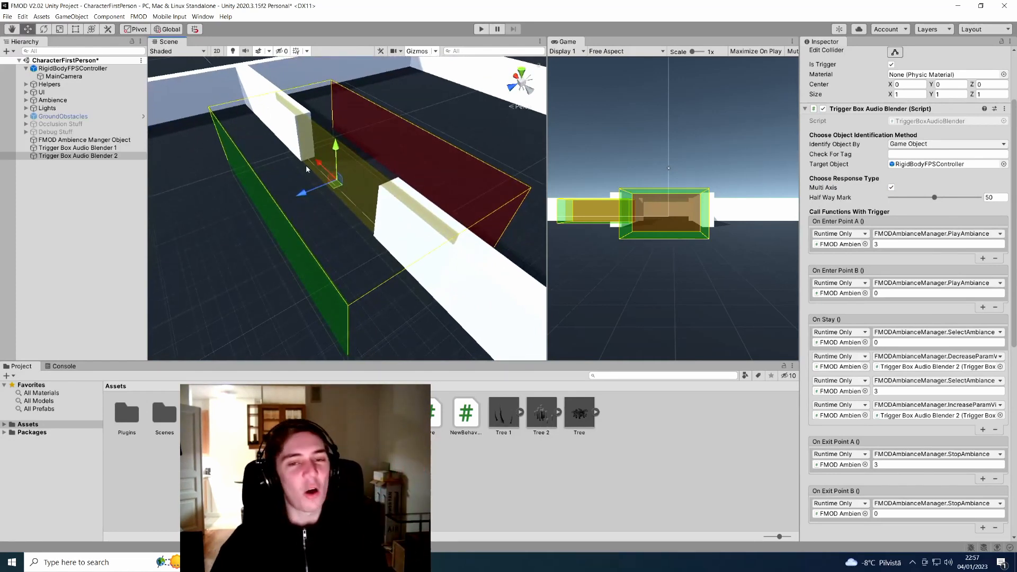
right_click_drag(307, 169, 330, 168)
left_click_drag(304, 176, 311, 176)
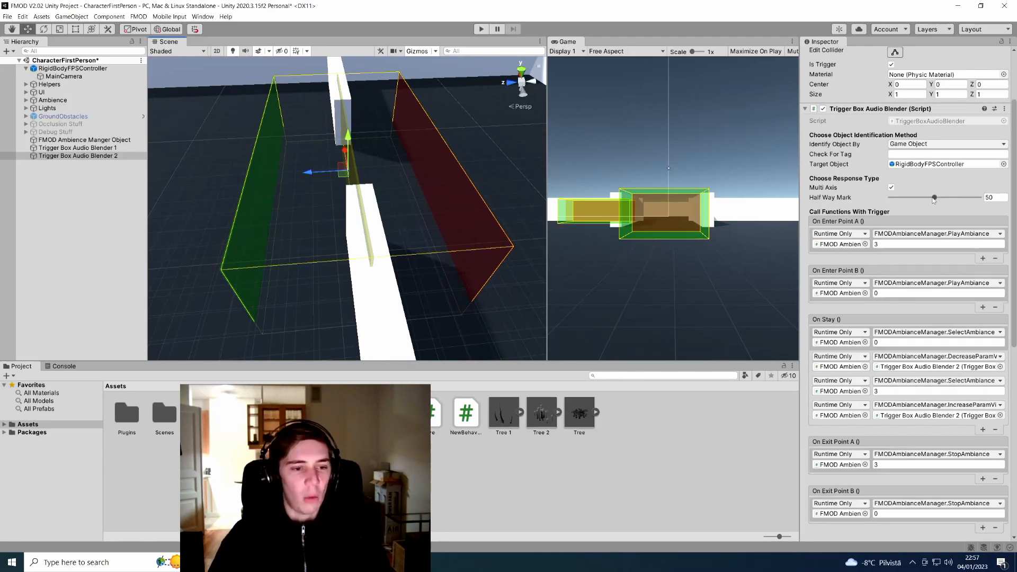
Test the Half Way Mark slider, moving it between about 30.8 and 53
left_click_drag(934, 200, 907, 204)
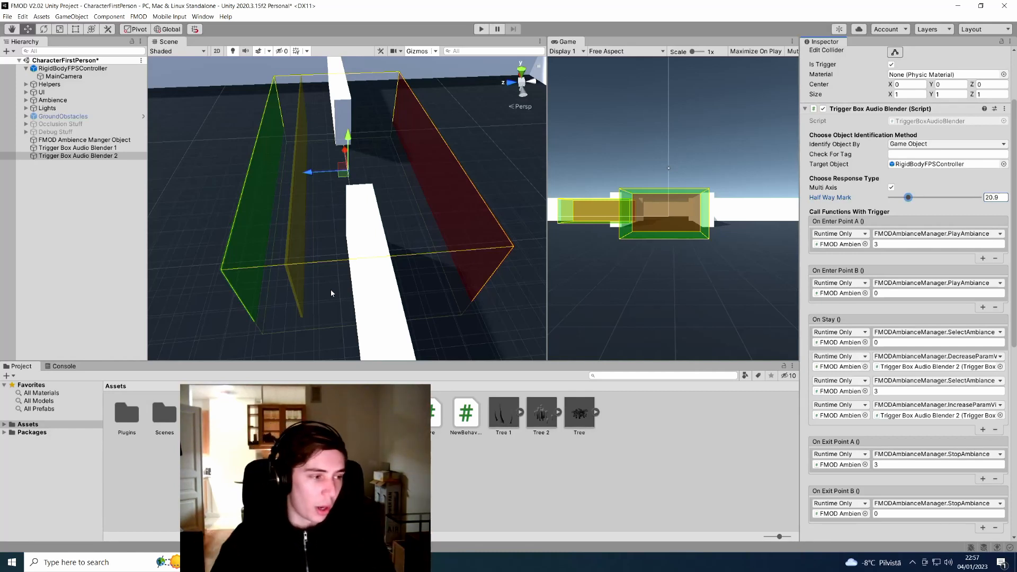
left_click_drag(912, 199, 937, 198)
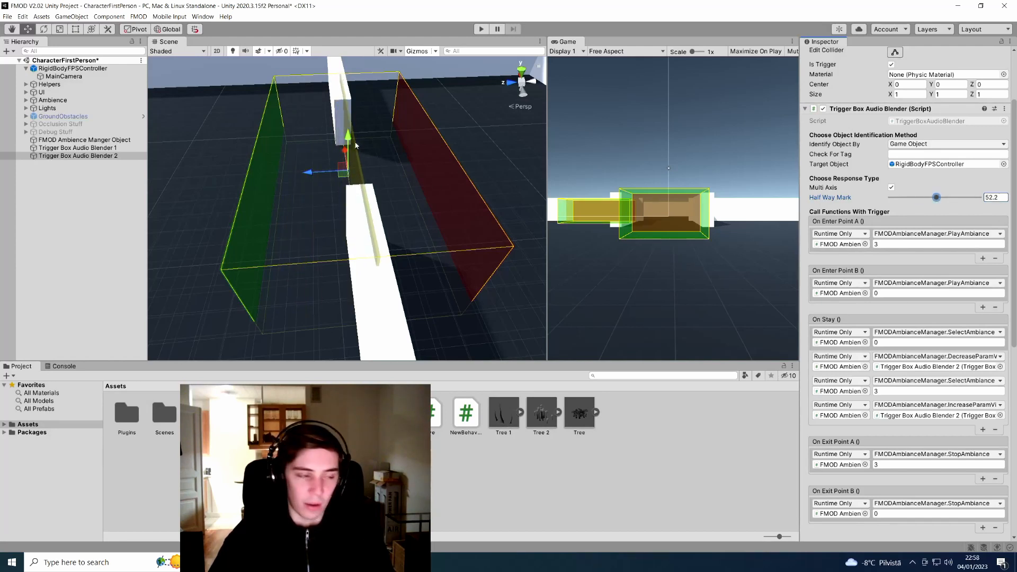
left_click_drag(311, 172, 342, 170)
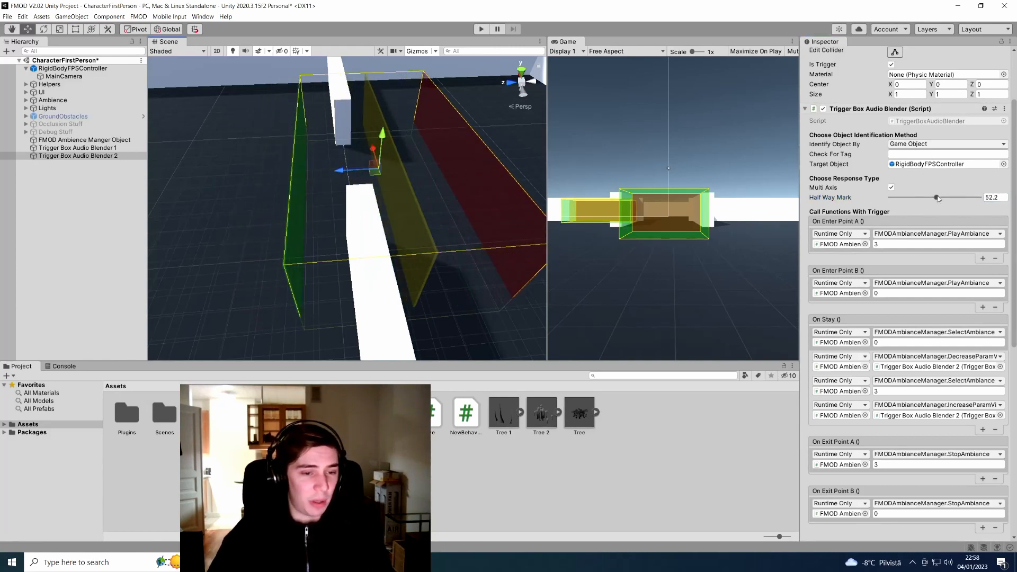
left_click_drag(936, 198, 918, 199)
left_click_drag(414, 217, 153, 186, "alt")
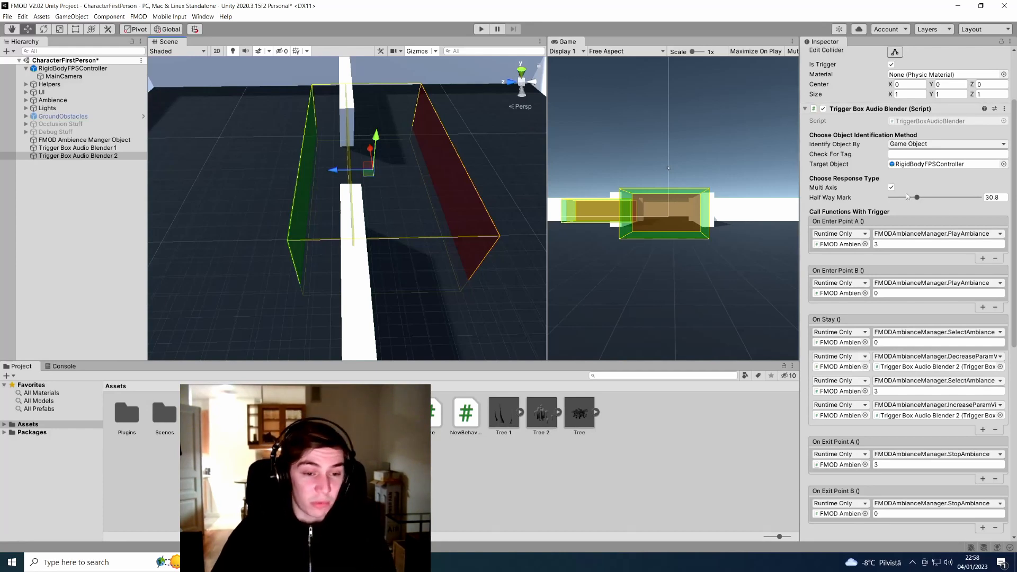
Set the Half Way Mark to 50 and fly the scene camera around the trigger box
left_click(1000, 196)
type("50")
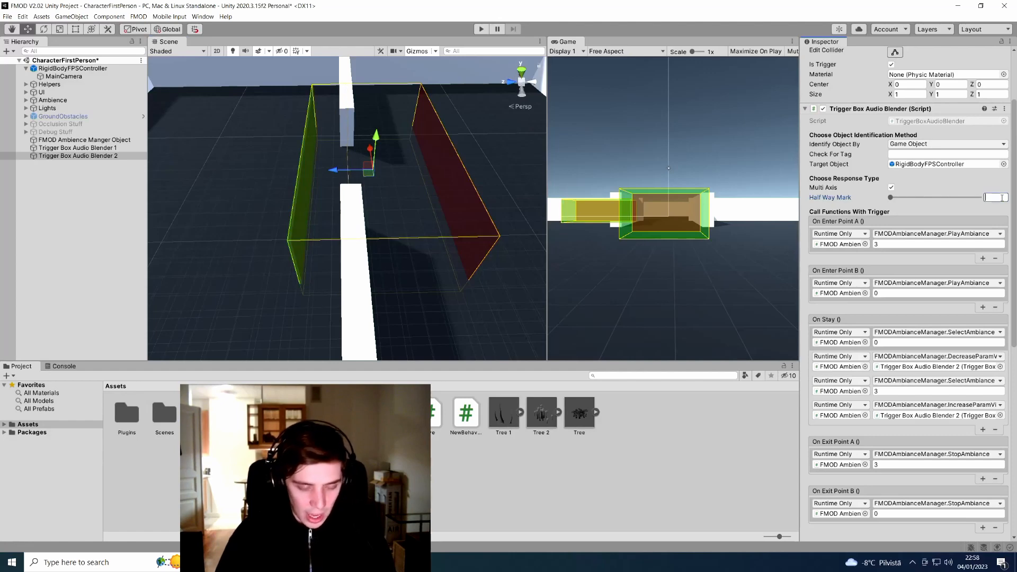
left_click_drag(332, 170, 310, 170)
key("a")
right_click_drag(275, 167, 454, 190)
key("d")
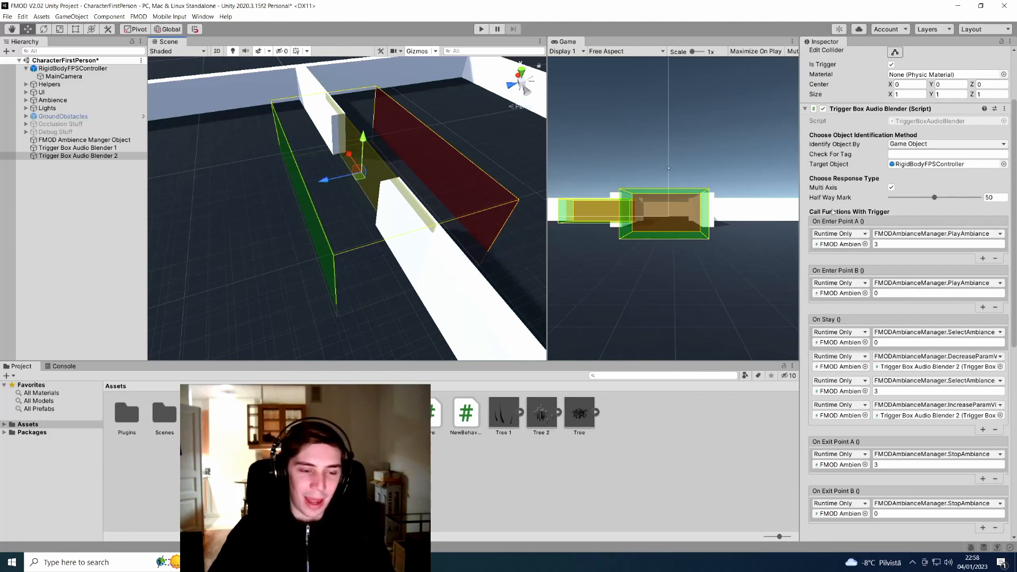
Set the Enter Point A ambiance to 1 and Enter Point B to 3
right_click_drag(289, 217, 316, 205)
key("a")
left_click(914, 245)
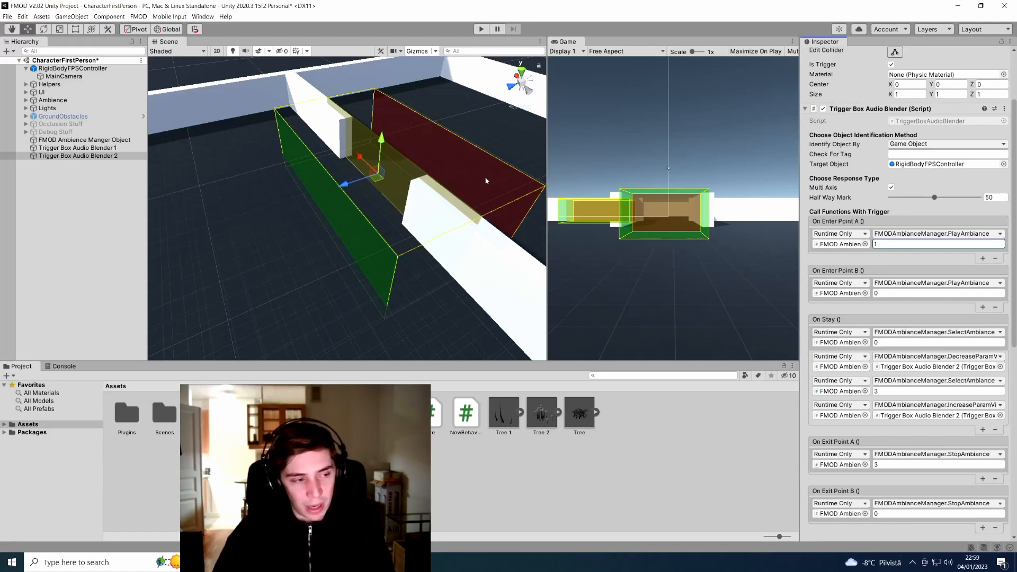
left_click(948, 292)
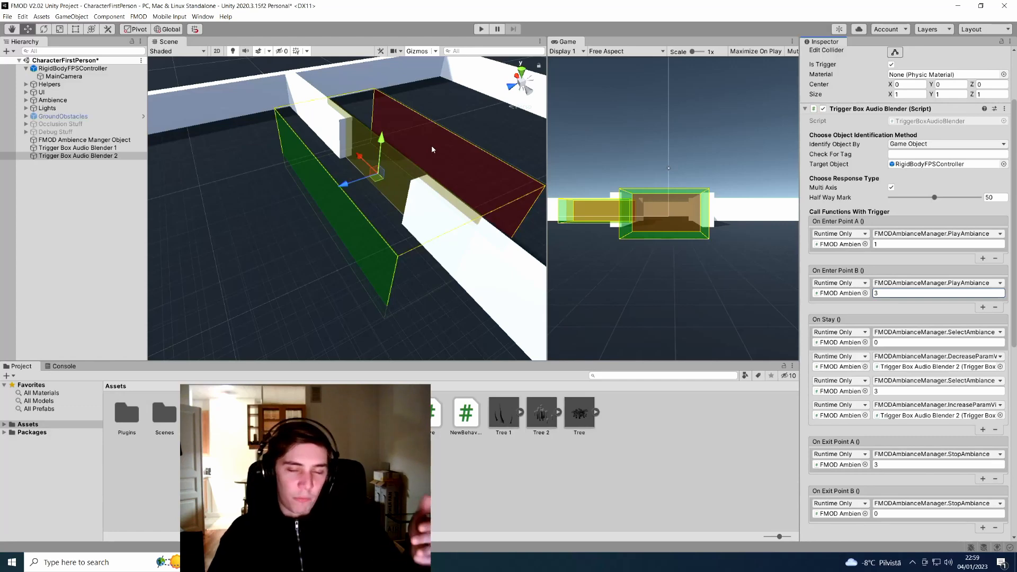
scroll(938, 253, "down", 3)
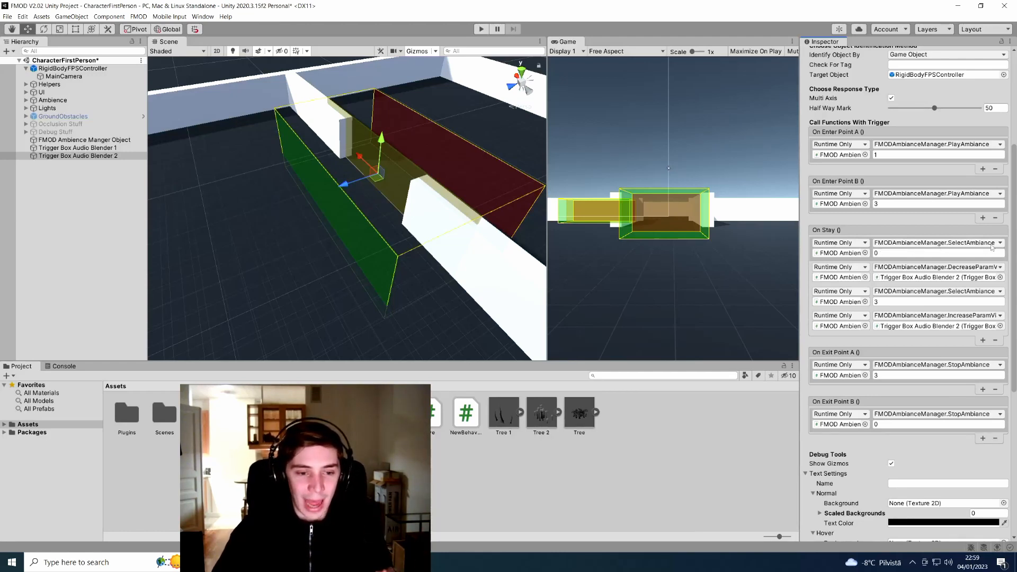
Set the first On Stay ambiance to 1 and make the second call IncreaseParamViaAtoB
left_click(958, 252)
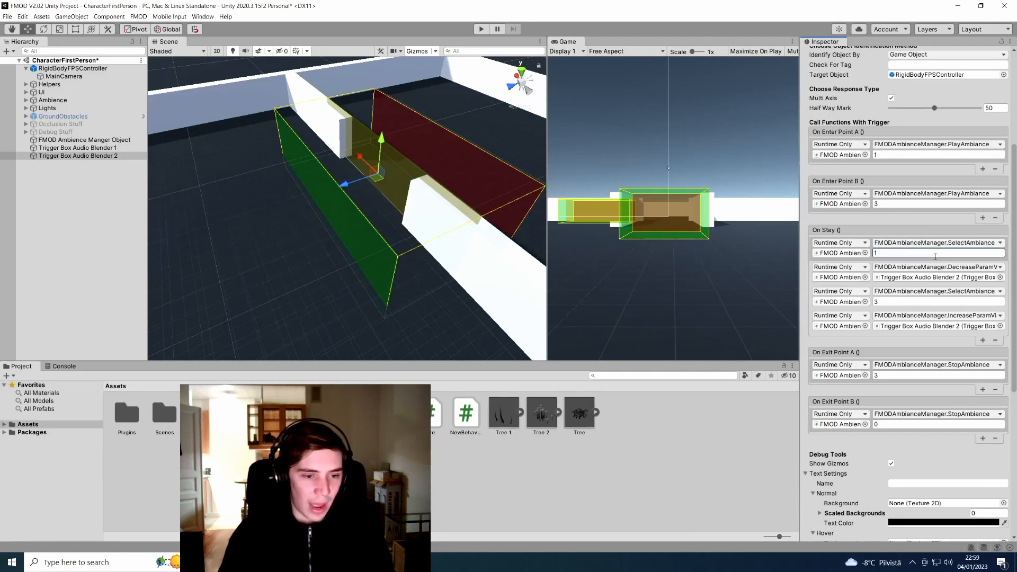
left_click(967, 268)
mouse_move(956, 309)
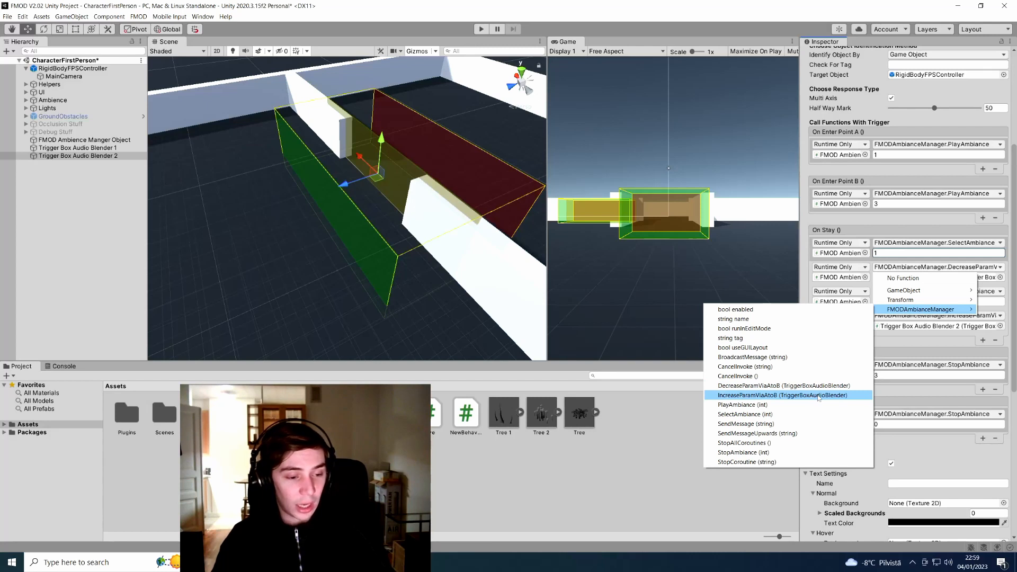
left_click(818, 395)
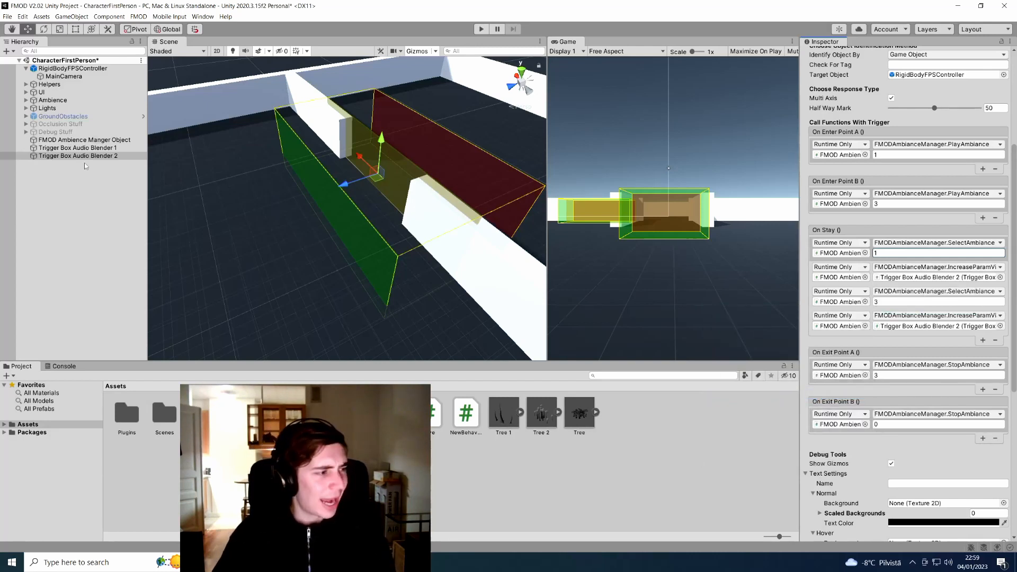
left_click(933, 278)
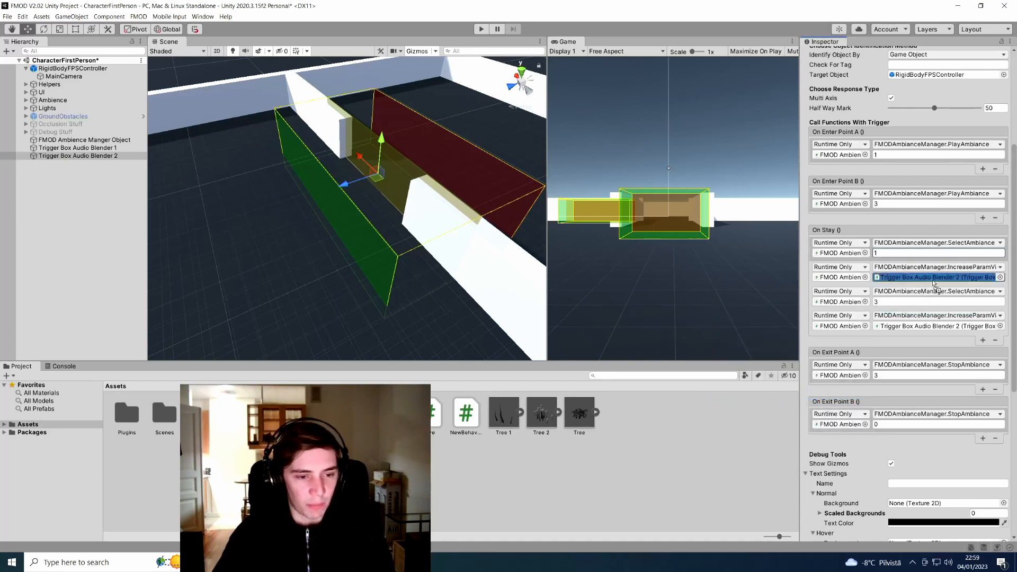
left_click_drag(933, 281, 930, 278)
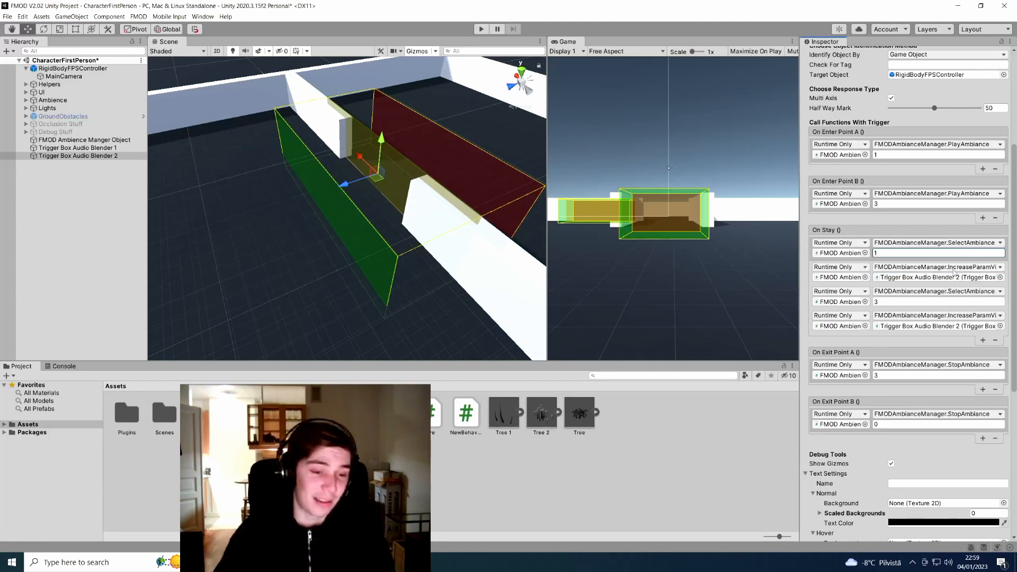
Set the third On Stay ambiance to 3 and switch the fourth call to DecreaseParamViaAtoB
left_click(889, 302)
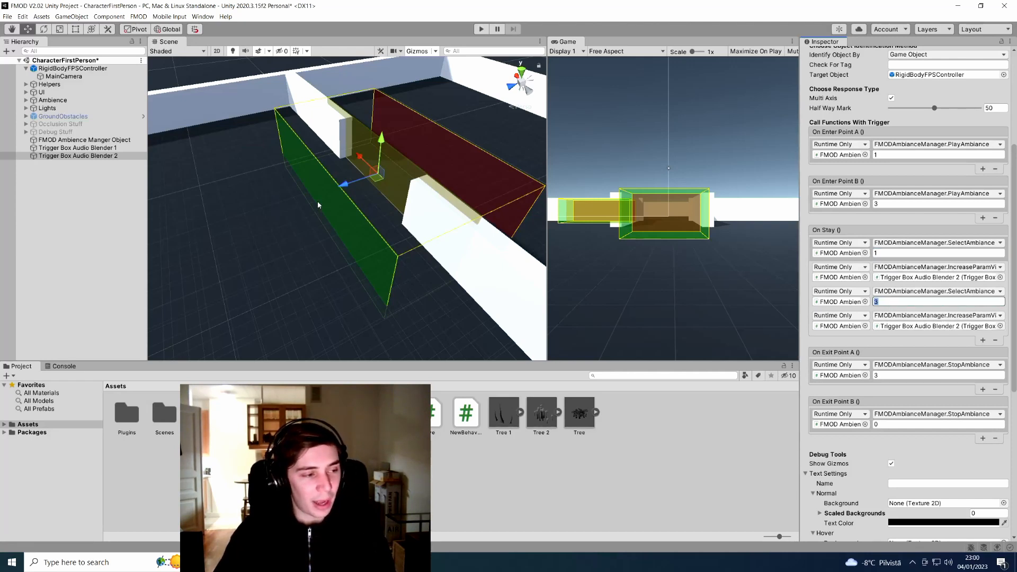
left_click(935, 316)
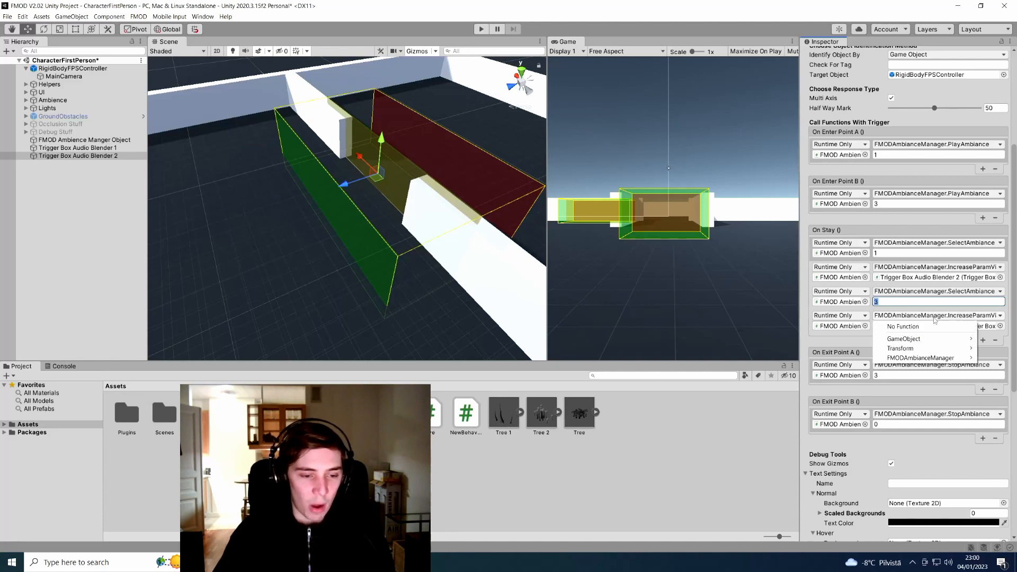
mouse_move(924, 358)
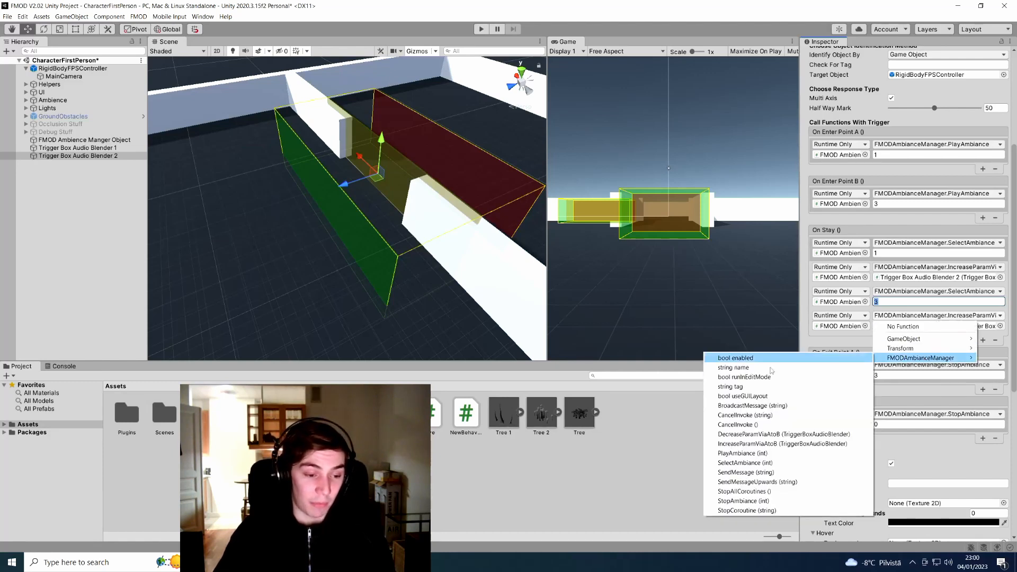
left_click(813, 434)
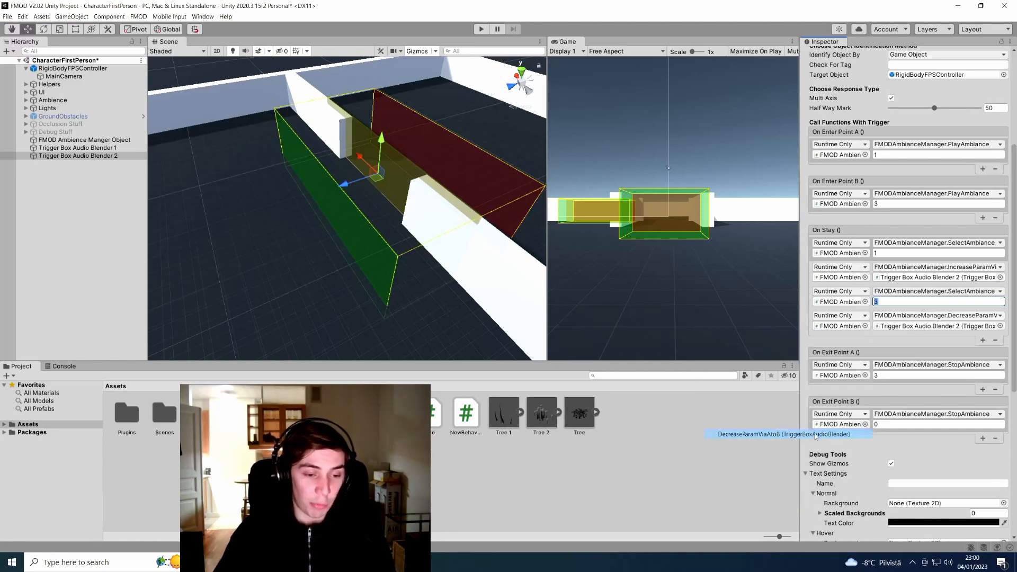
scroll(933, 327, "down", 3)
Set the Exit Point A ambiance to 1 and Exit Point B to 3
left_click(919, 286)
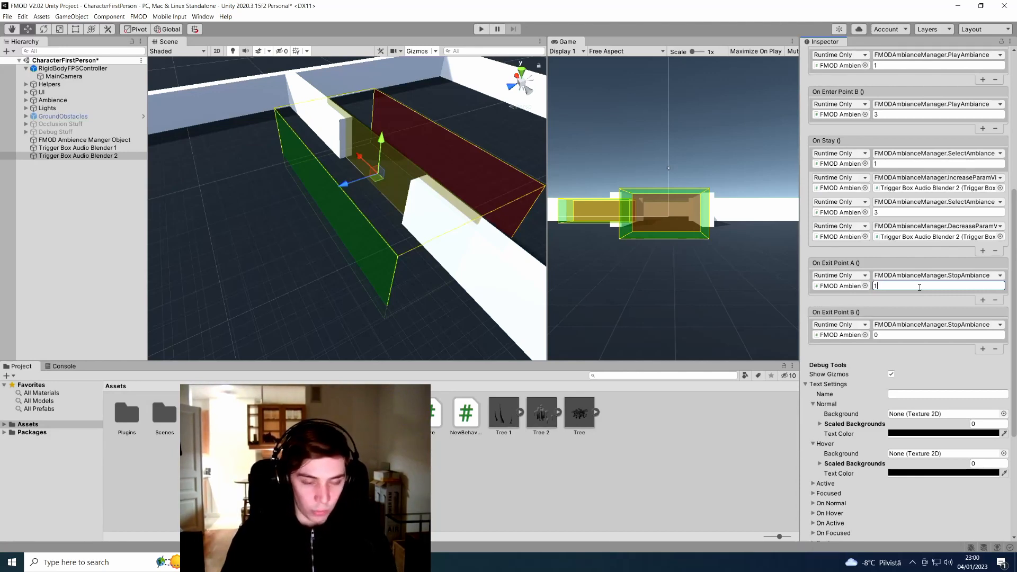
left_click(905, 335)
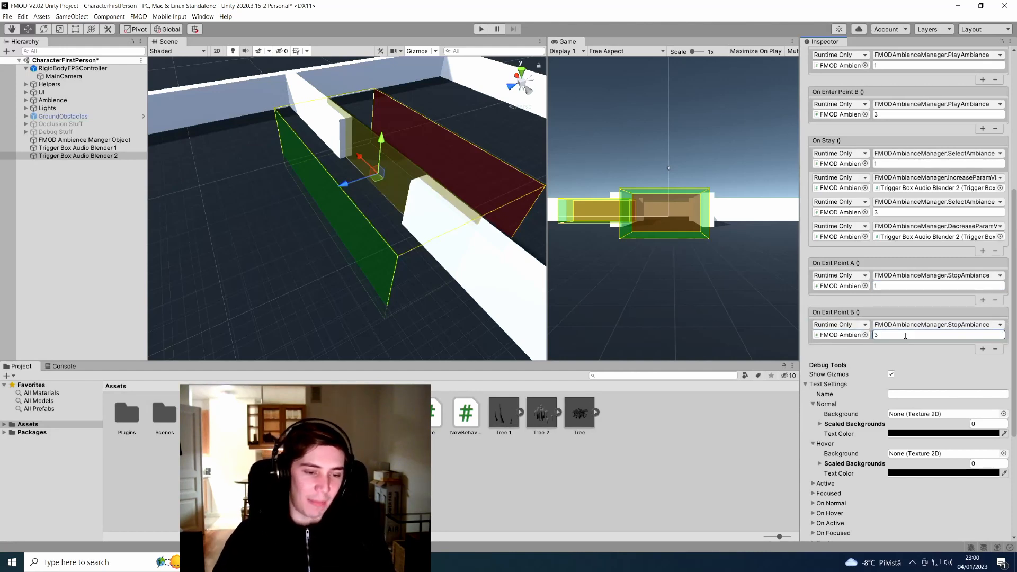
scroll(944, 349, "down", 4)
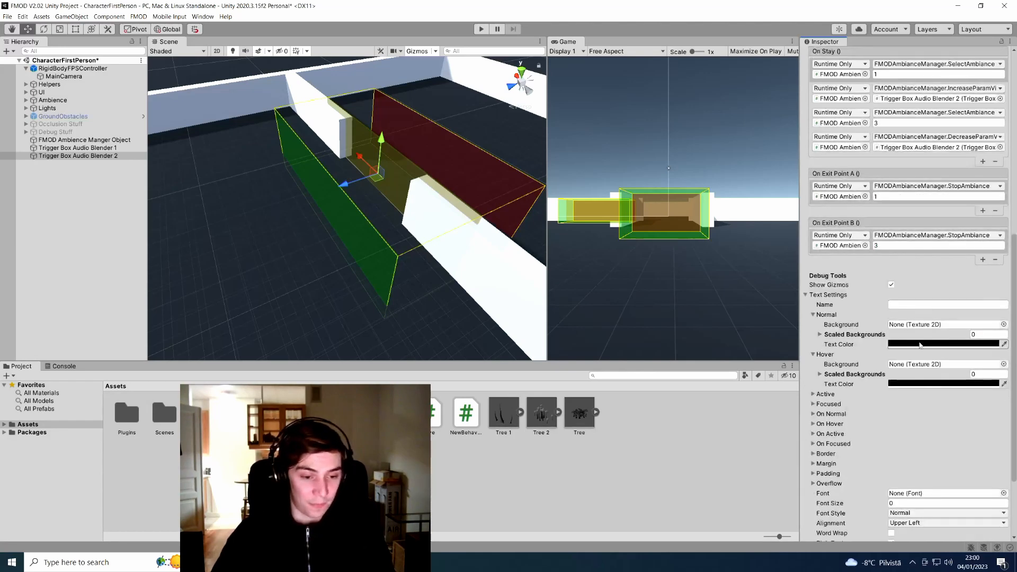
Set the debug label's Normal Text Color to yellow
left_click(919, 344)
left_click(978, 373)
left_click(977, 356)
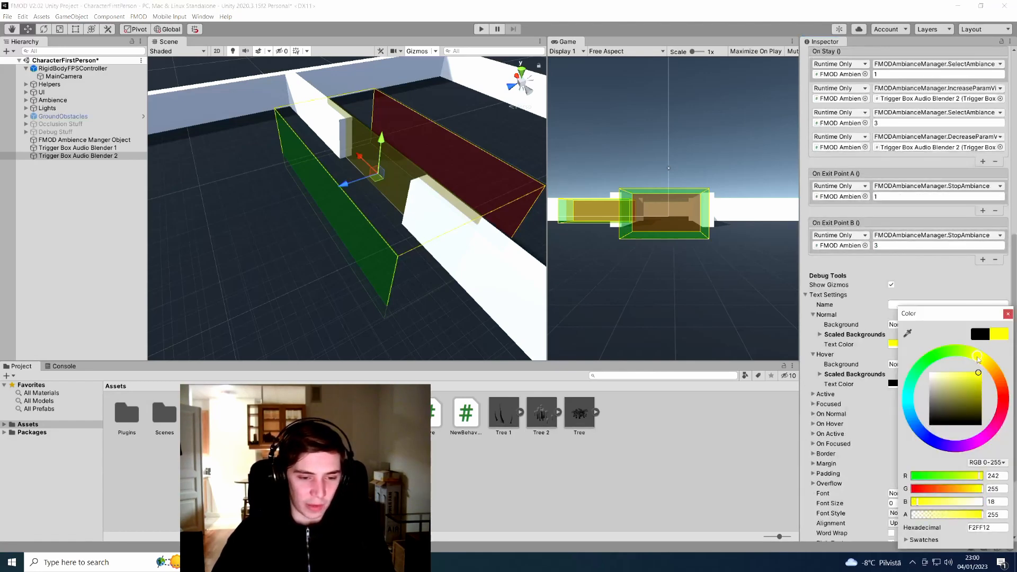
left_click(1008, 314)
scroll(965, 355, "down", 4)
Set the label font size to 25, expand Padding, and start Play mode
left_click(914, 415)
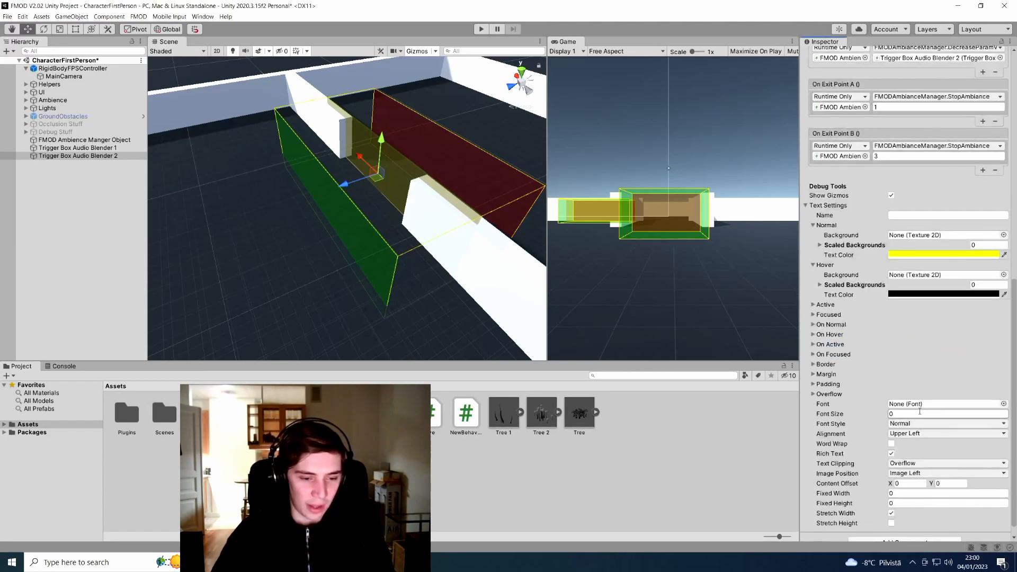
type("25")
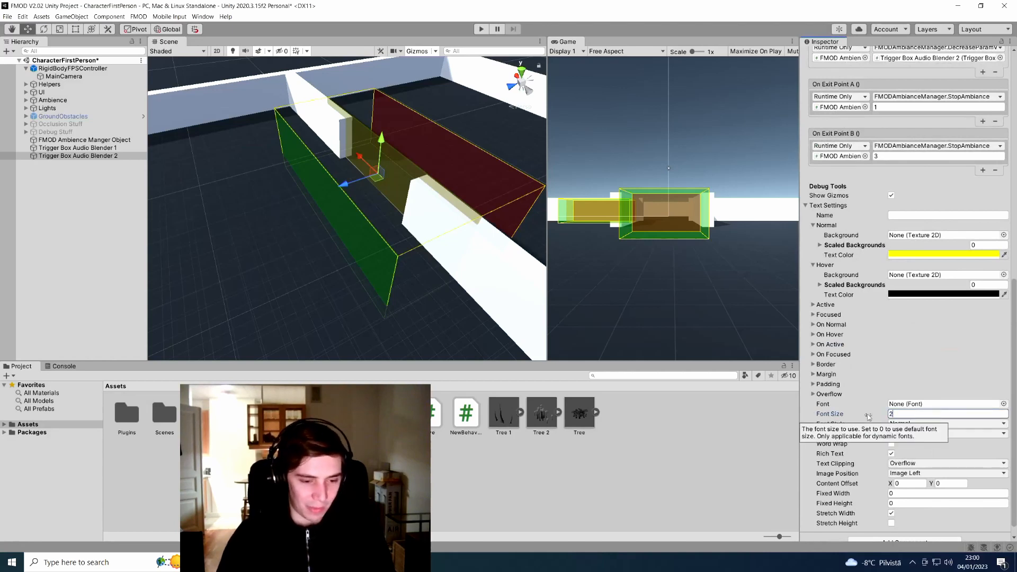
left_click(899, 385)
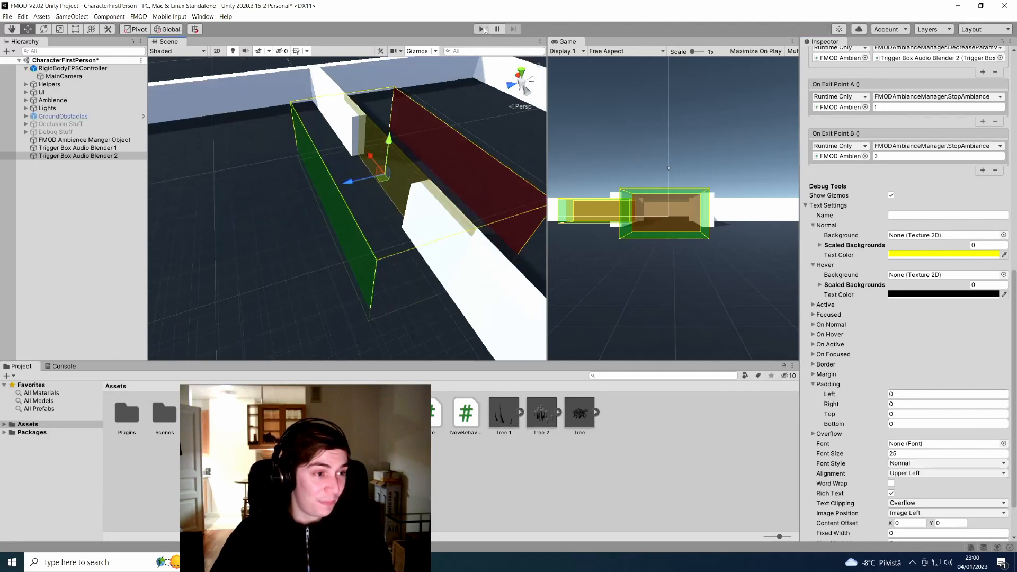
left_click(481, 29)
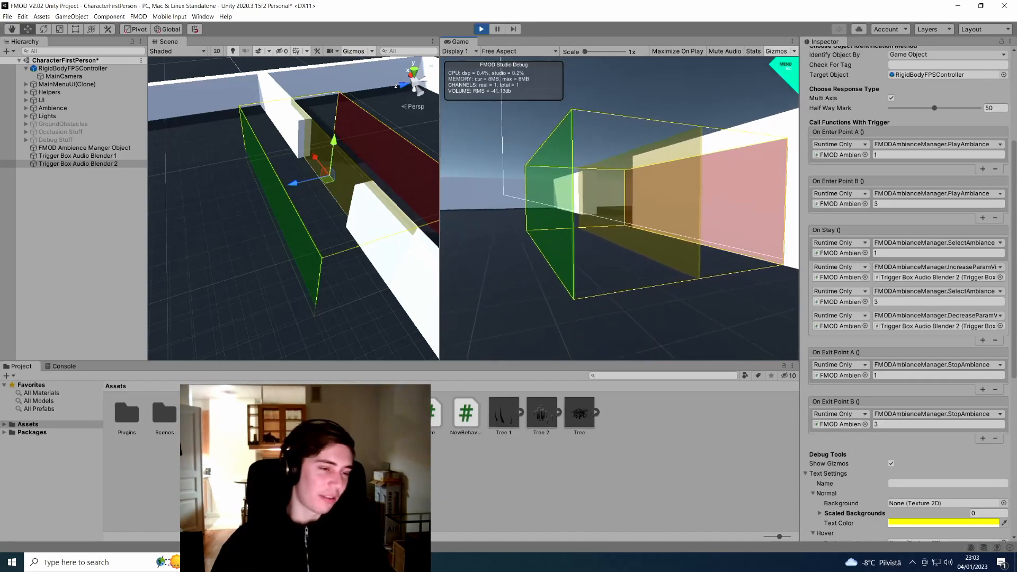
Walk the player through Trigger Box Audio Blender 2 and back, watching the yellow progress label
key("w")
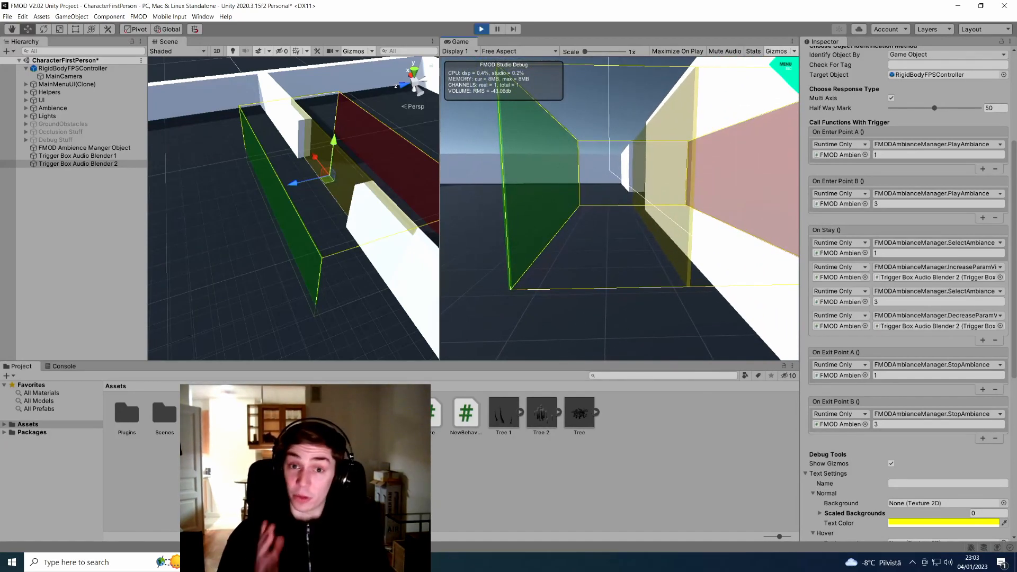
key("w")
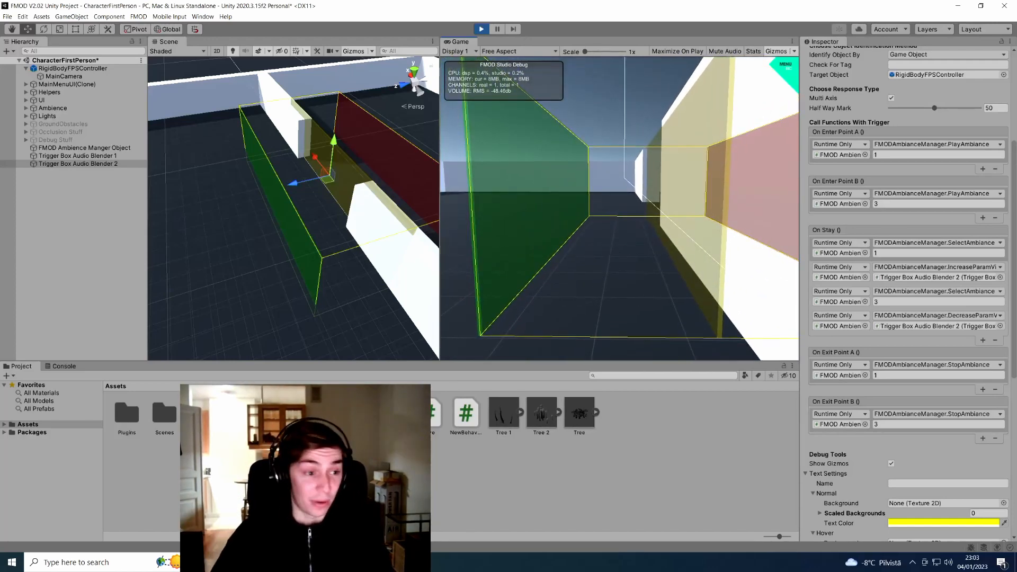
key("w")
key("w")
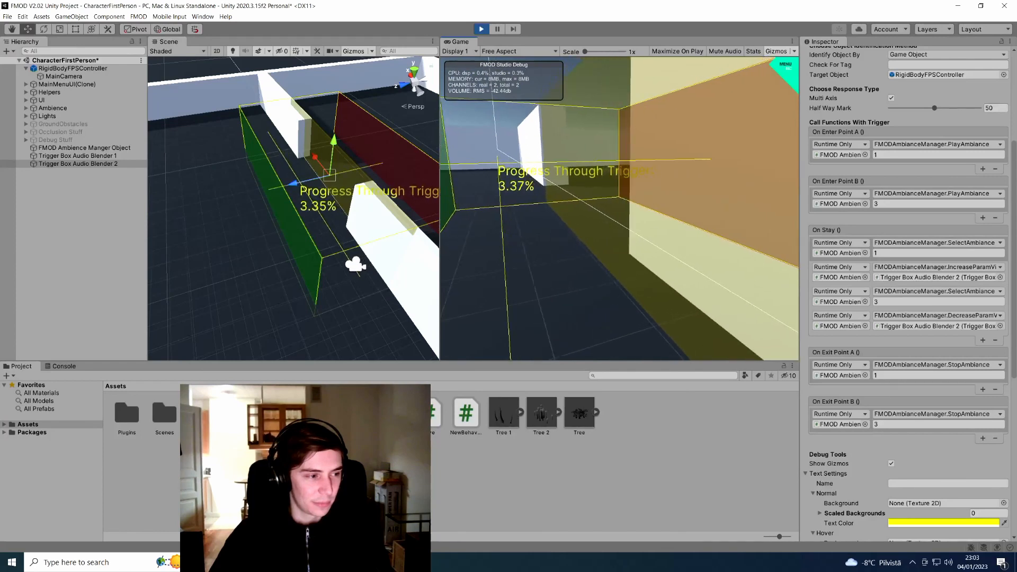
key("w")
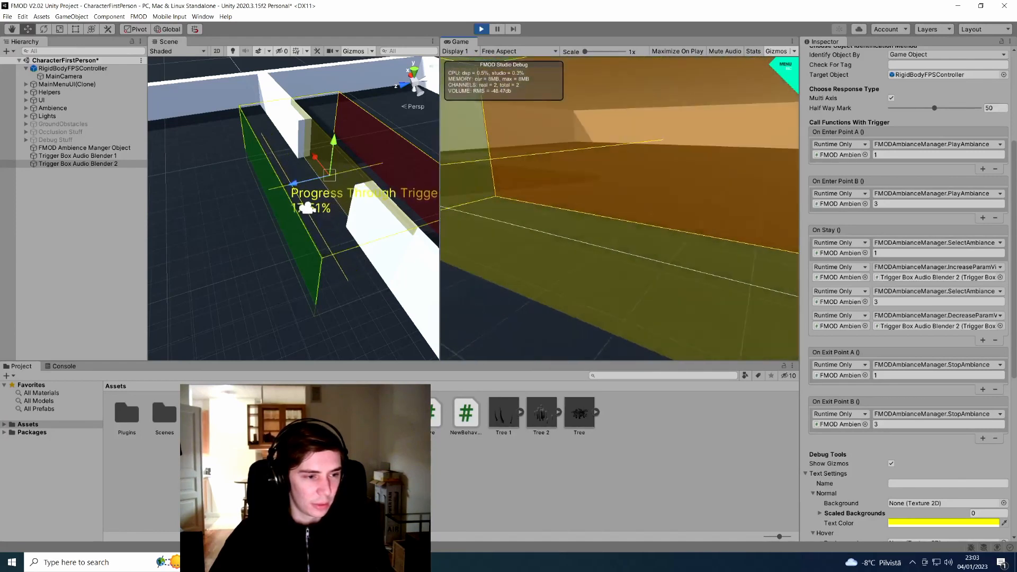
key("w")
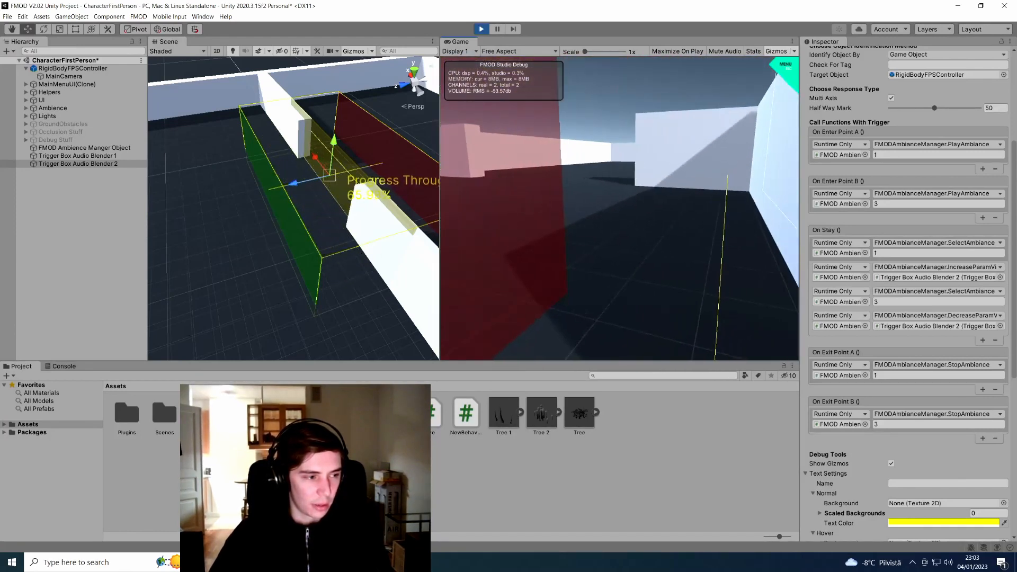
key("Escape")
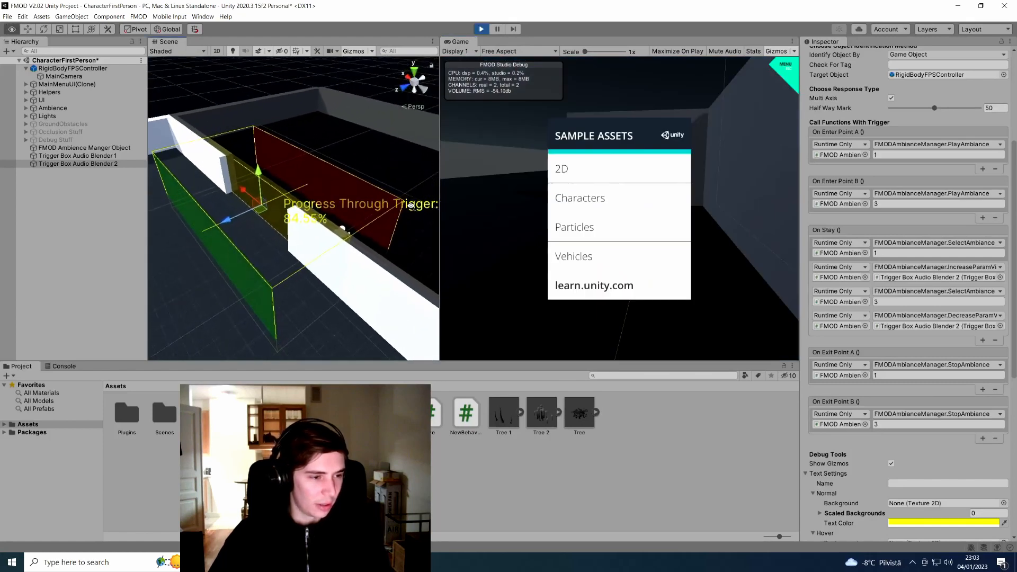
key("Escape")
left_click(596, 213)
key("w")
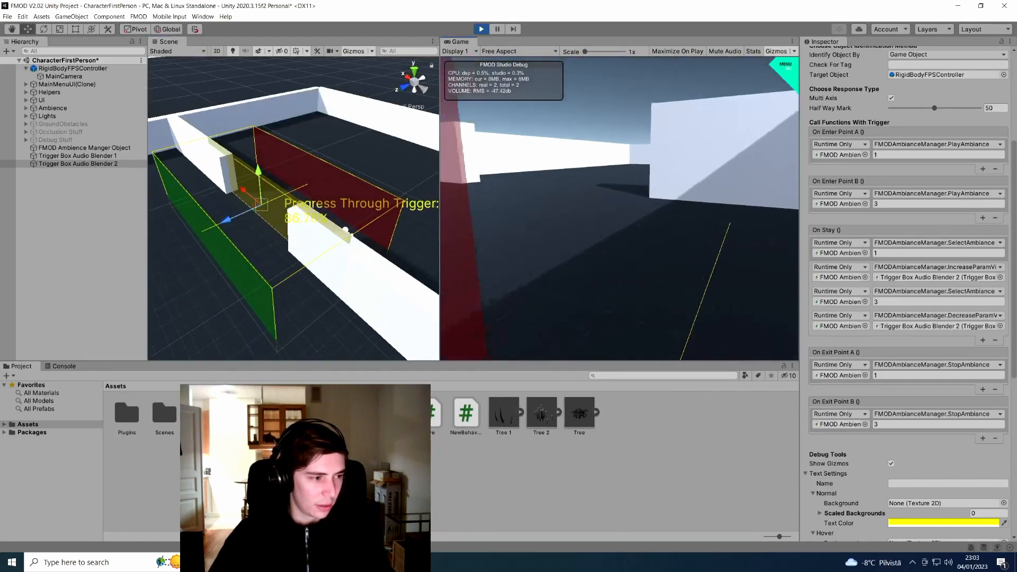
key("w")
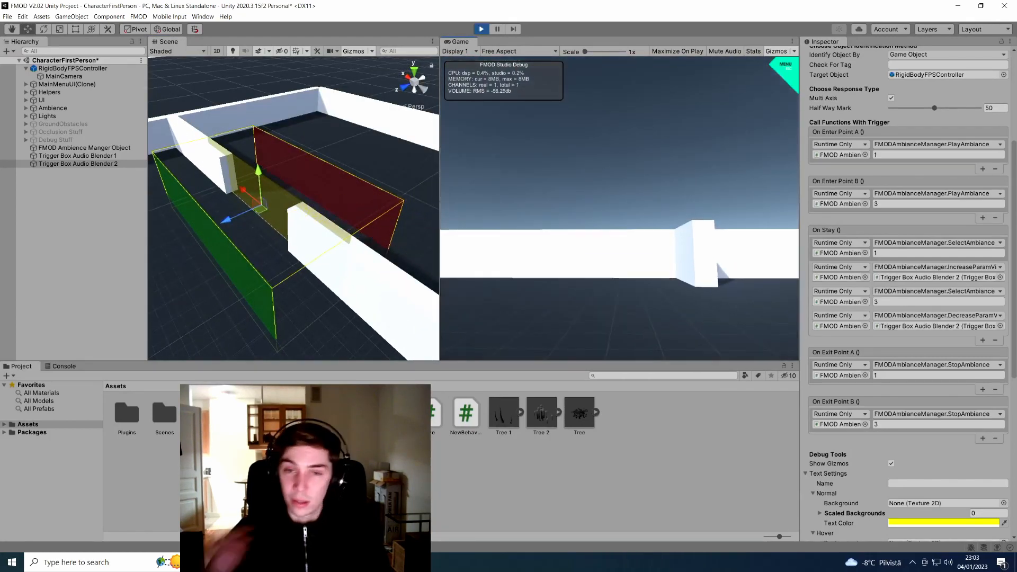
key("w")
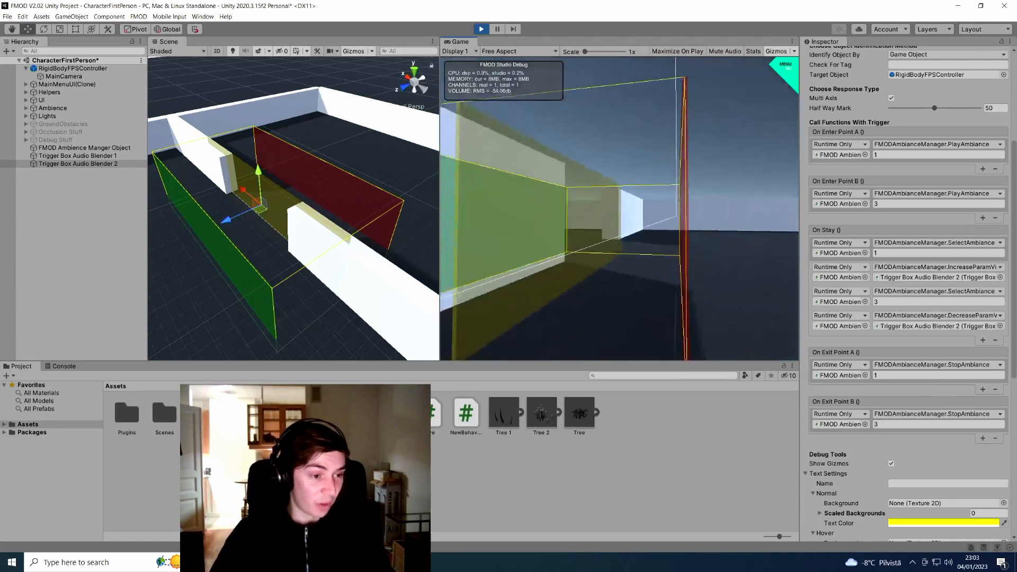
key("s")
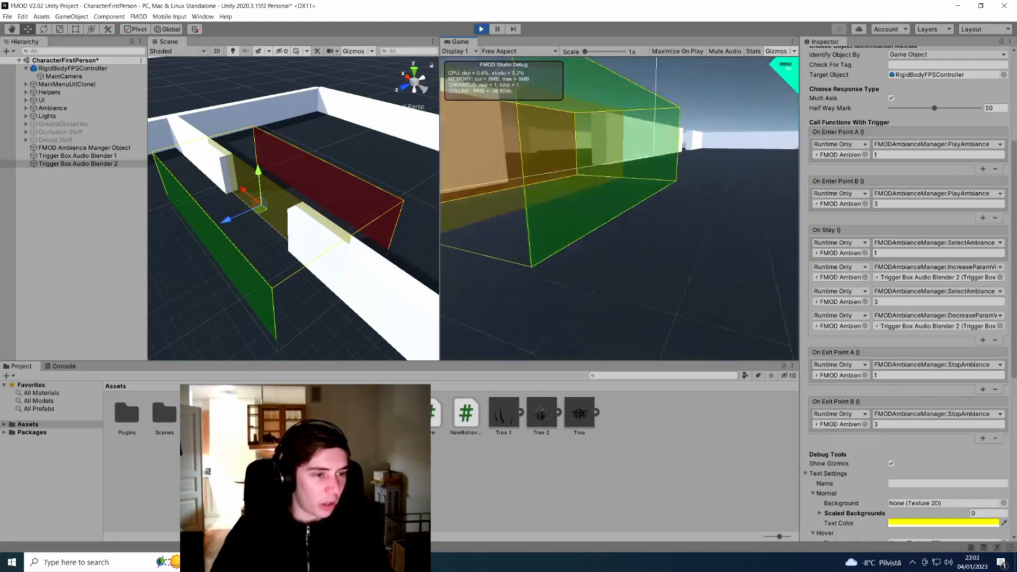
Turn off the Gizmos in both the Scene and Game views
key("Escape")
left_click(352, 52)
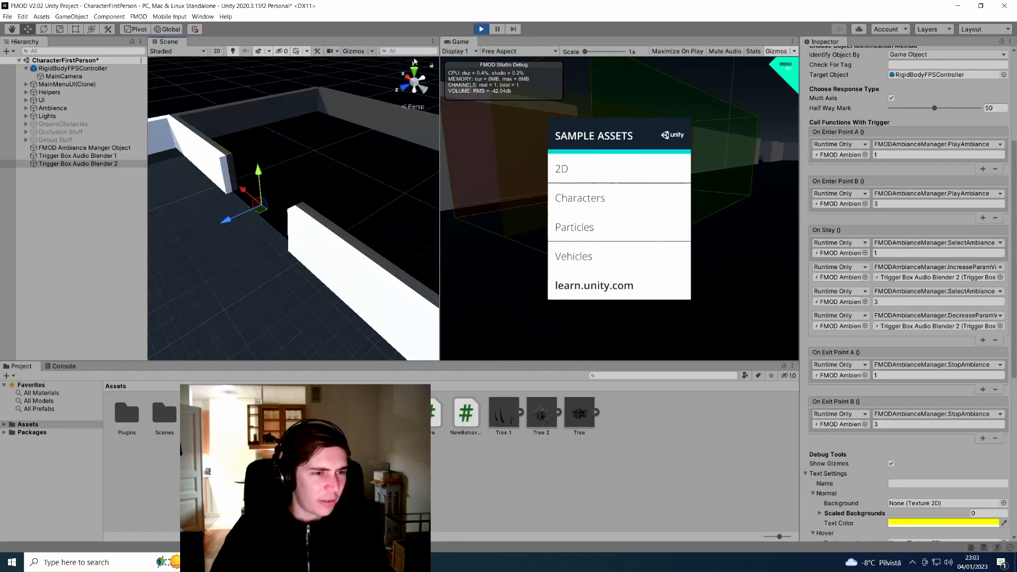
left_click(776, 52)
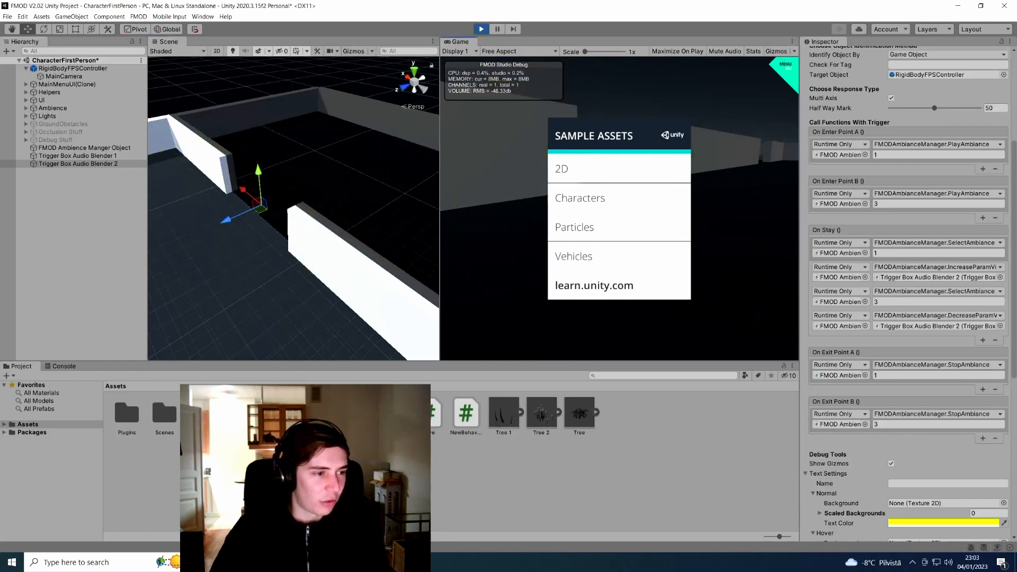
key("Escape")
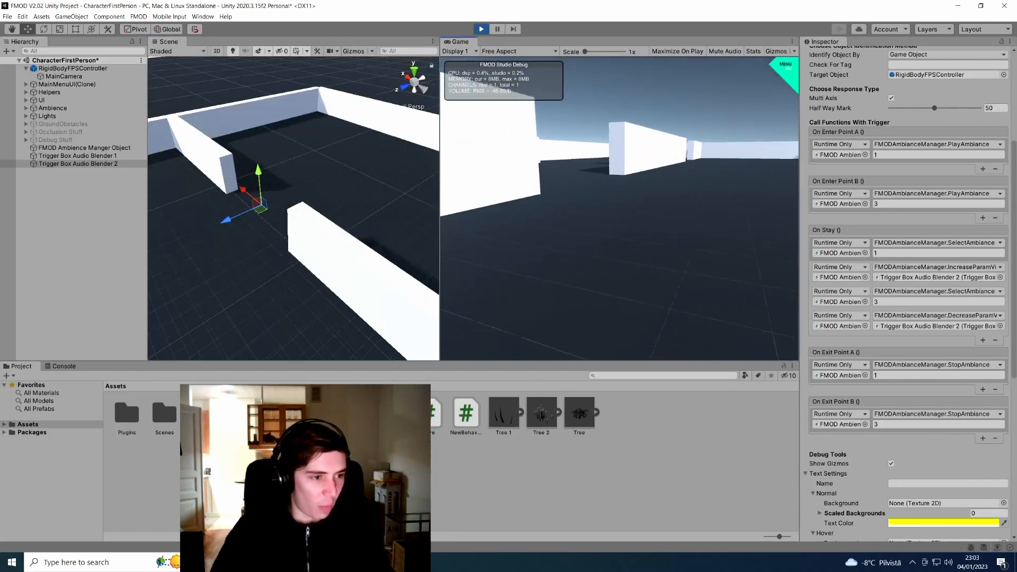
Walk around the maze listening to the ambience, then switch to the Chrome scripts page
key("w")
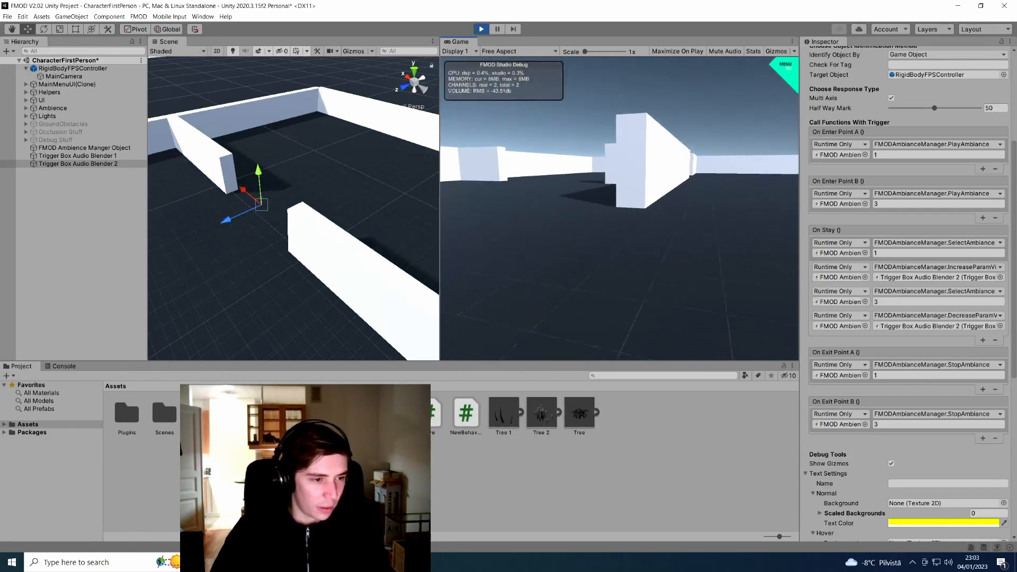
key("w")
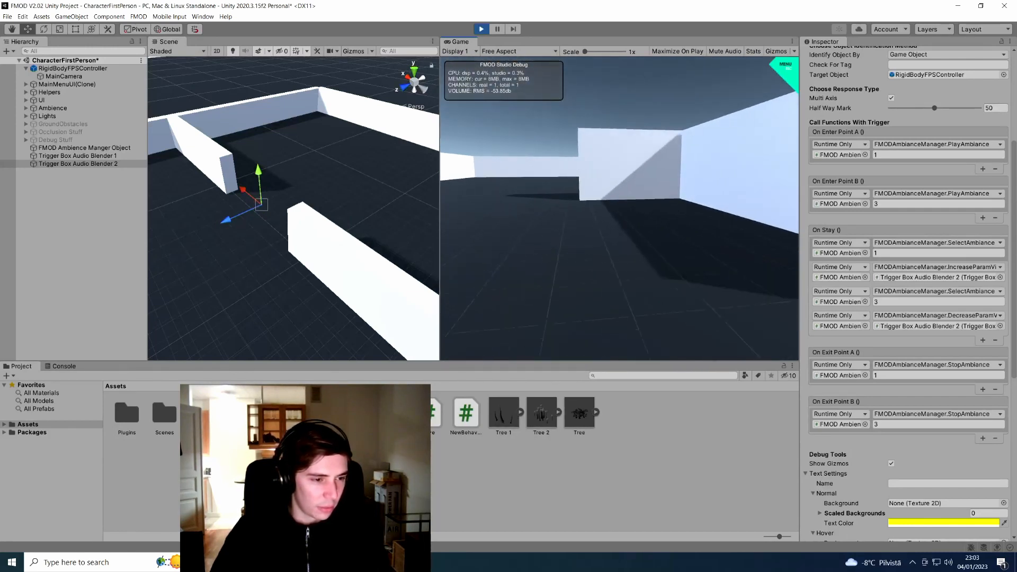
key("w")
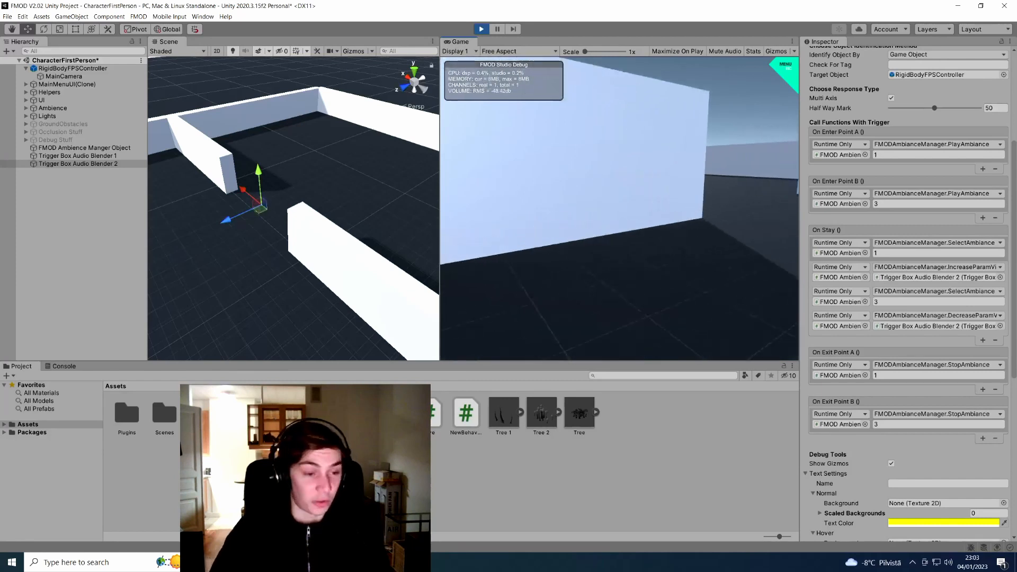
key("w")
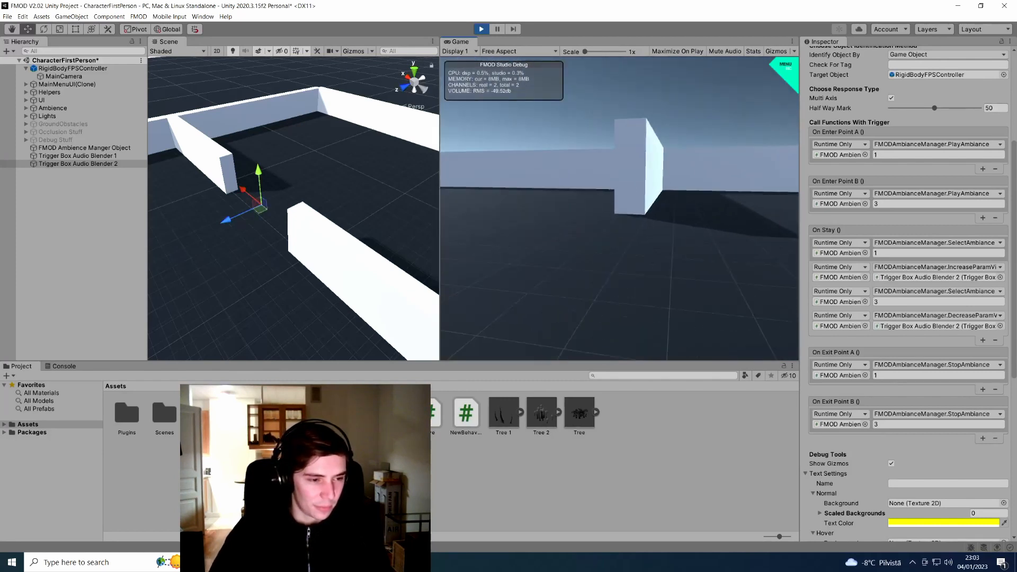
key("w")
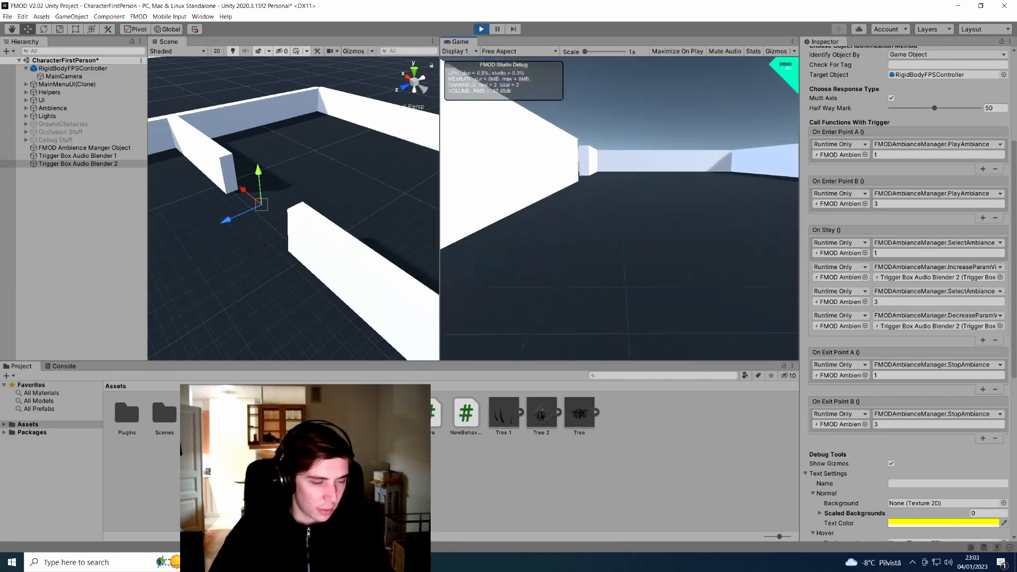
key("w")
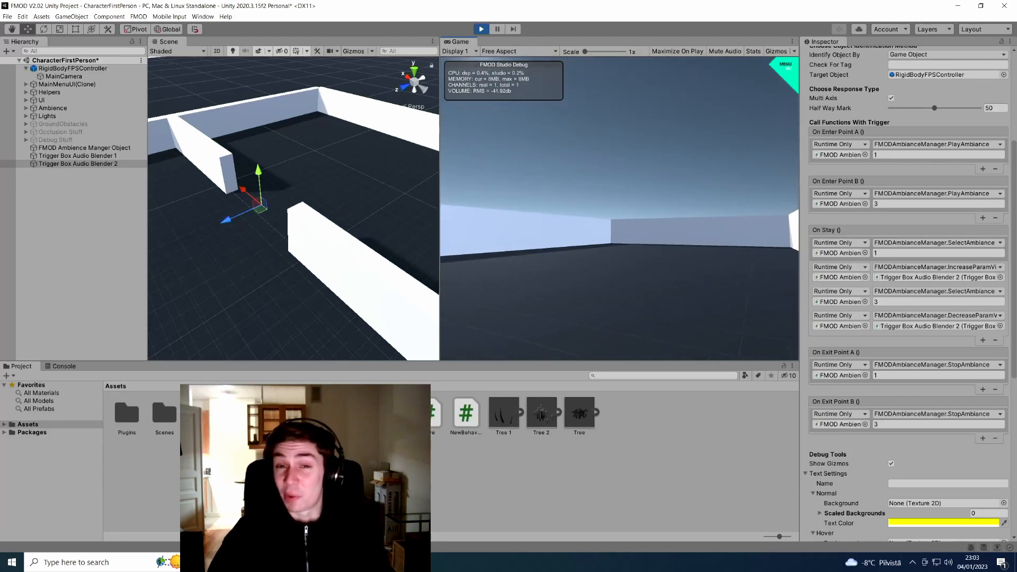
key("w")
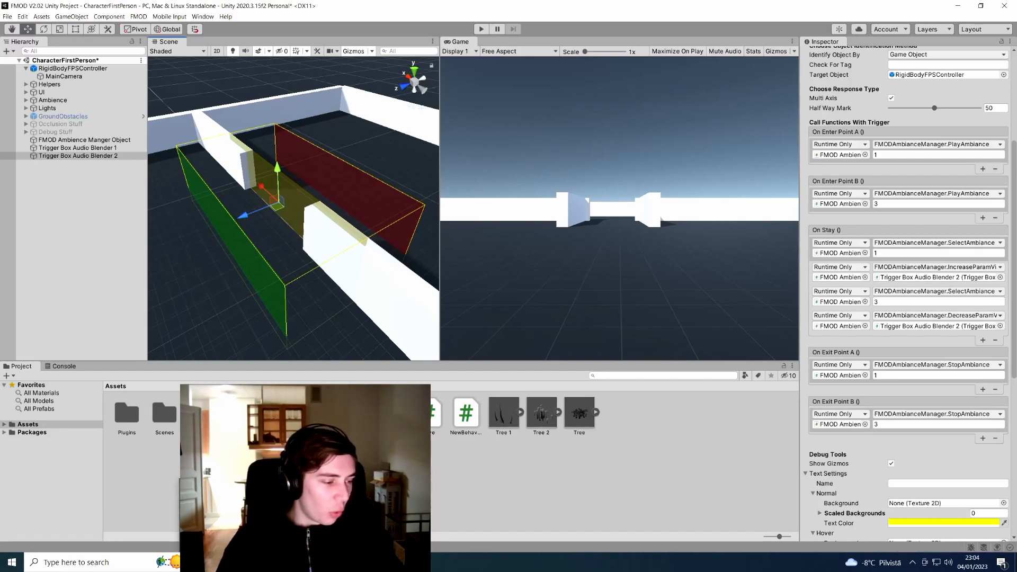
key("alt+Tab")
key("alt+Left")
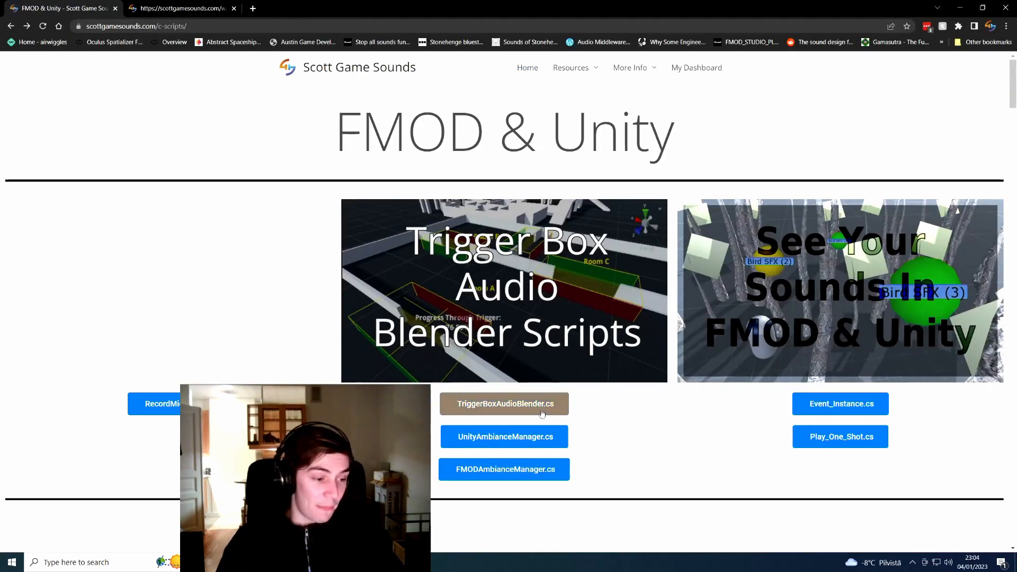
Read the TriggerBoxAudioBlender.cs code, return to the scripts page, then open the Scott Game Sounds home page
left_click(541, 412)
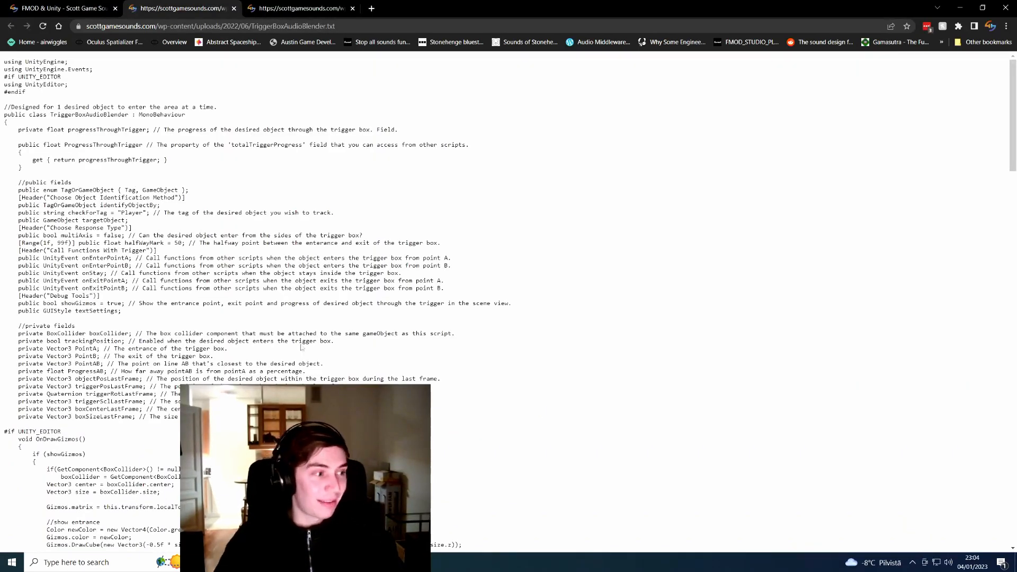
scroll(187, 354, "down", 4)
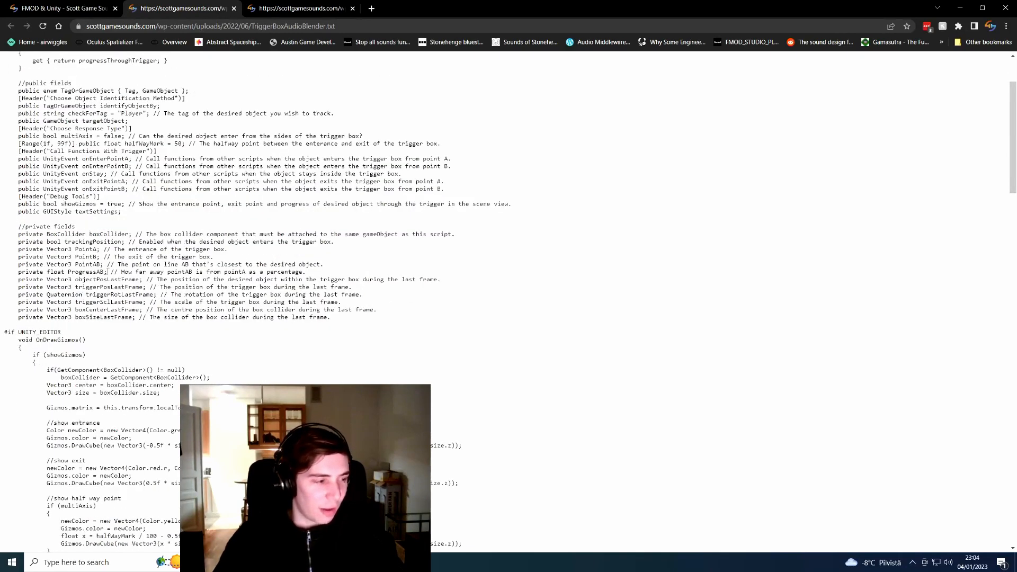
left_click(72, 5)
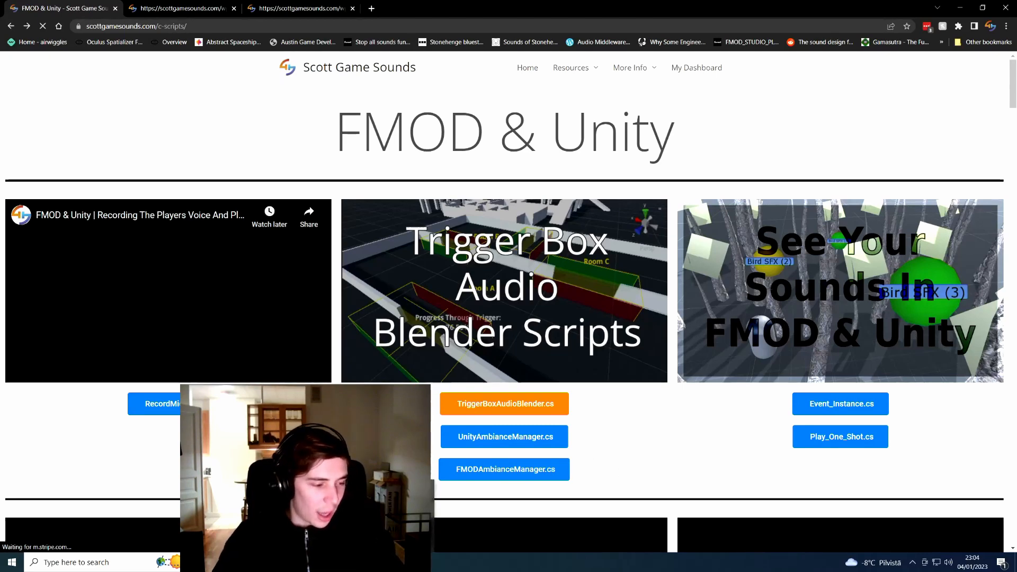
key("alt+Tab")
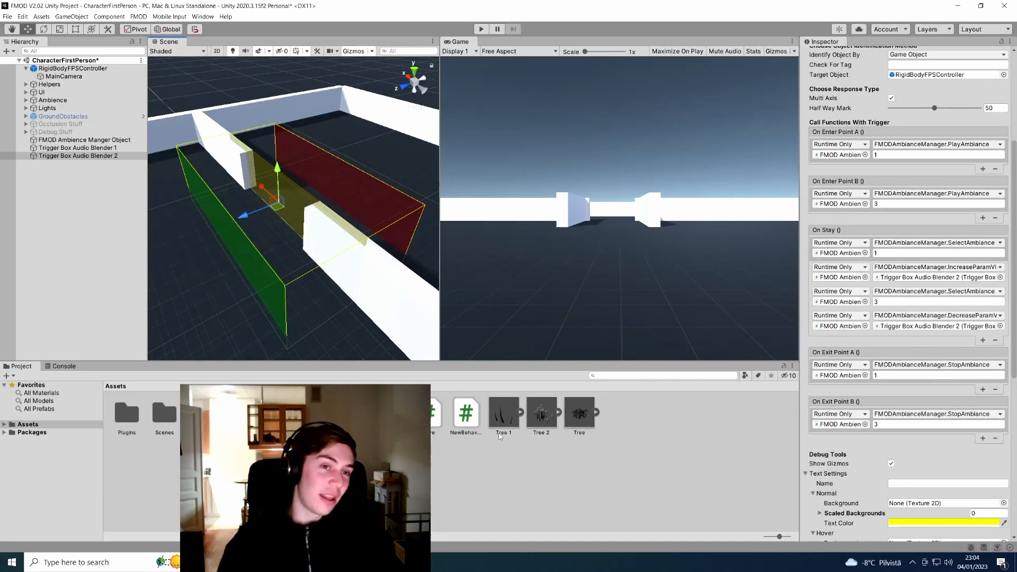
key("alt+Tab")
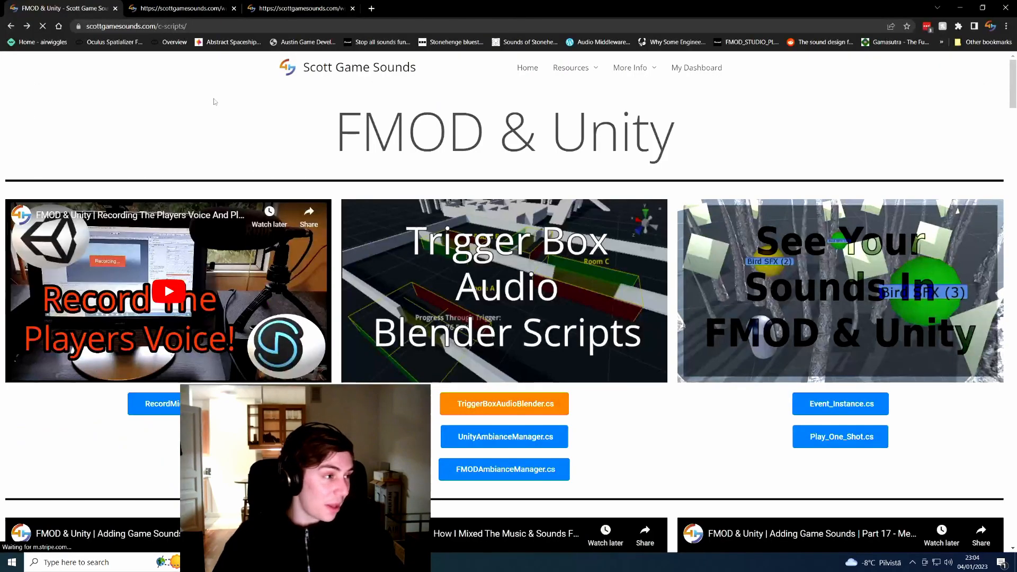
left_click(349, 67)
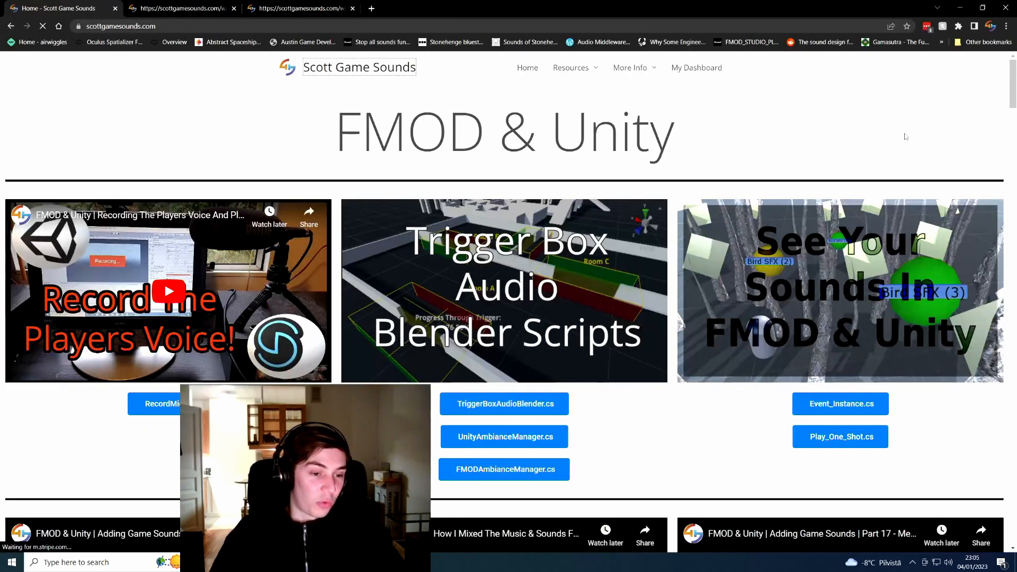